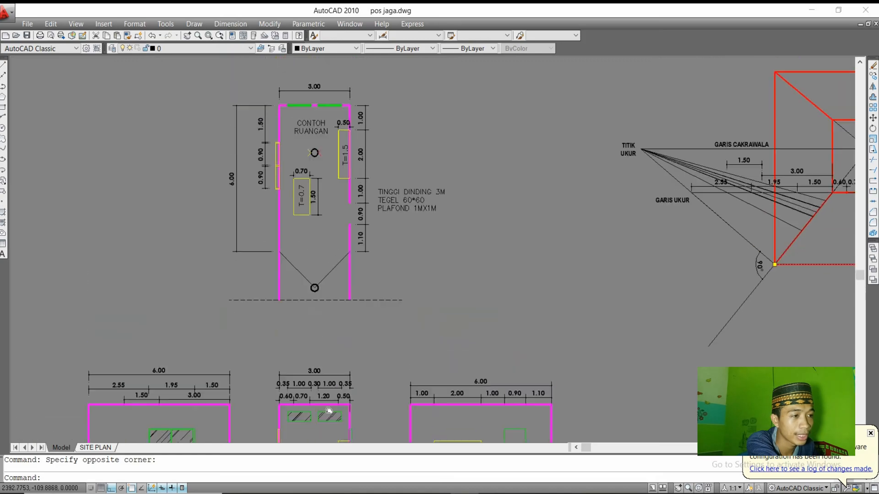
Examine the room's floor plan and the three wall elevations below it, including their dimensions and notes.
middle_click_drag(324, 131, 324, 71)
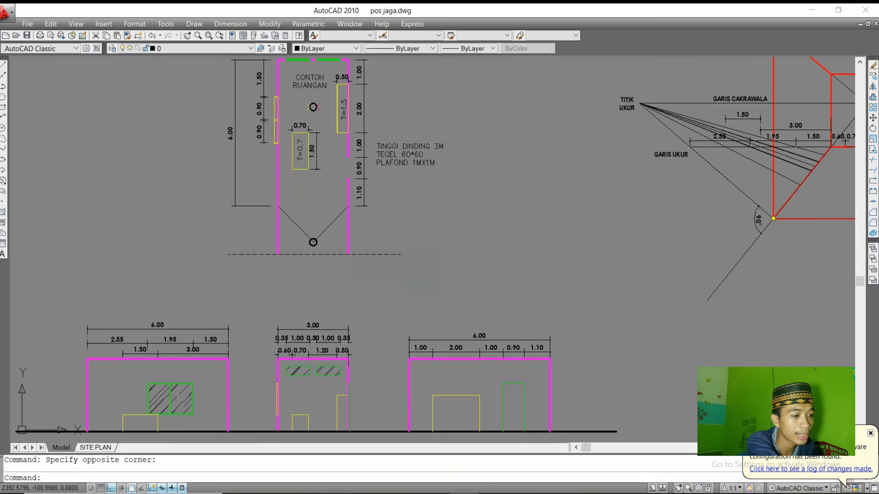
middle_click_drag(318, 225, 323, 303)
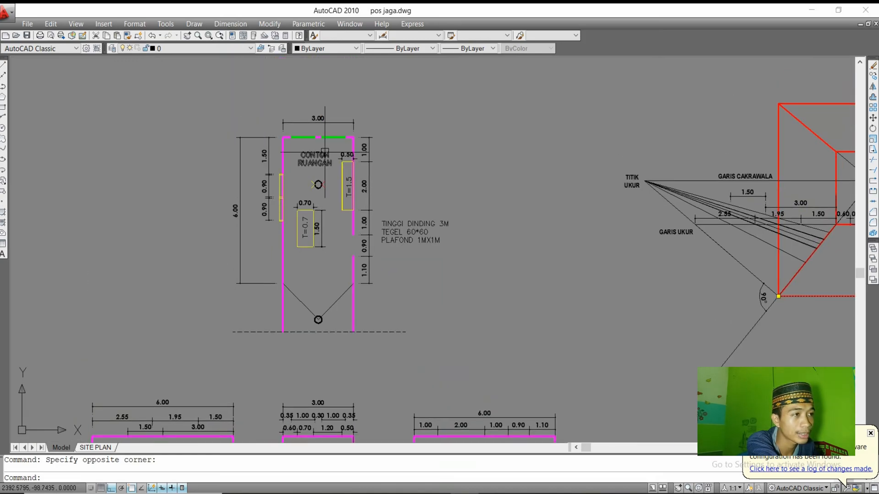
scroll(295, 155, "down", 2)
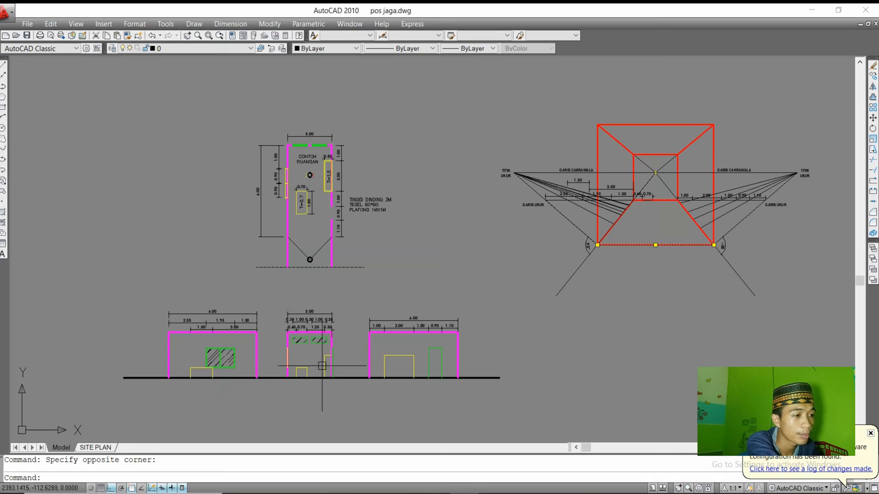
scroll(299, 177, "up", 5)
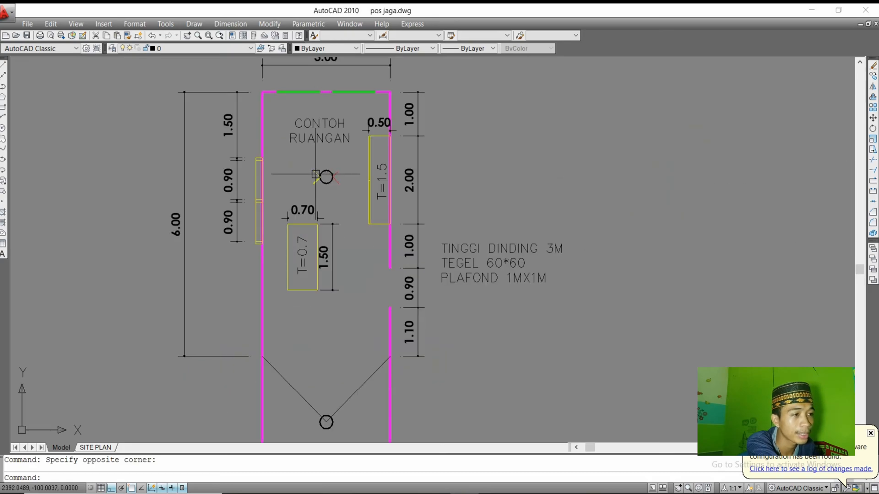
scroll(284, 178, "down", 8)
scroll(273, 260, "up", 4)
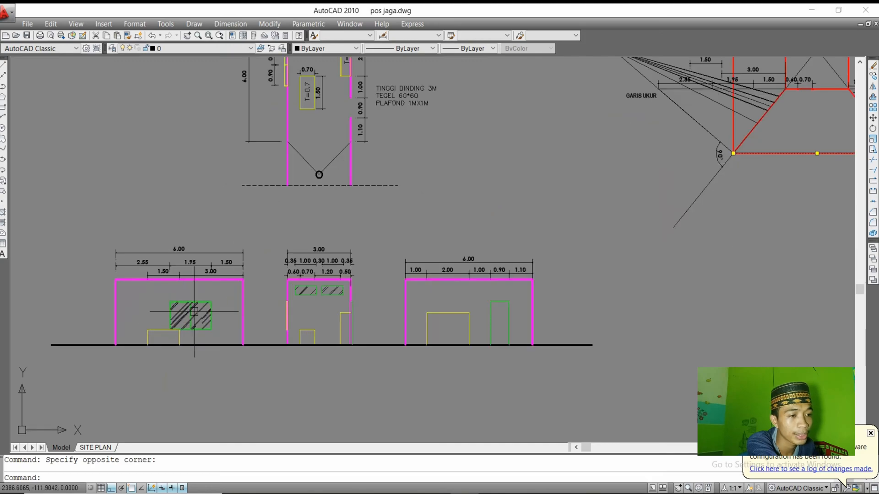
middle_click_drag(309, 108, 316, 149)
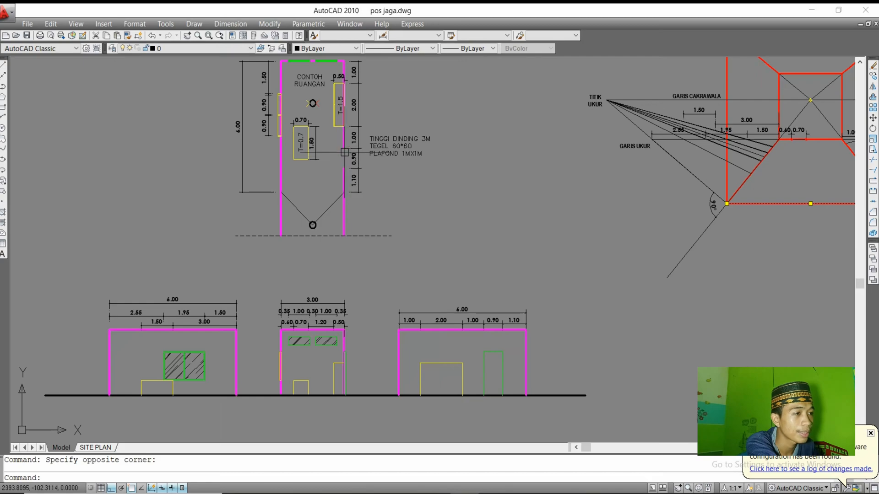
scroll(346, 87, "up", 3)
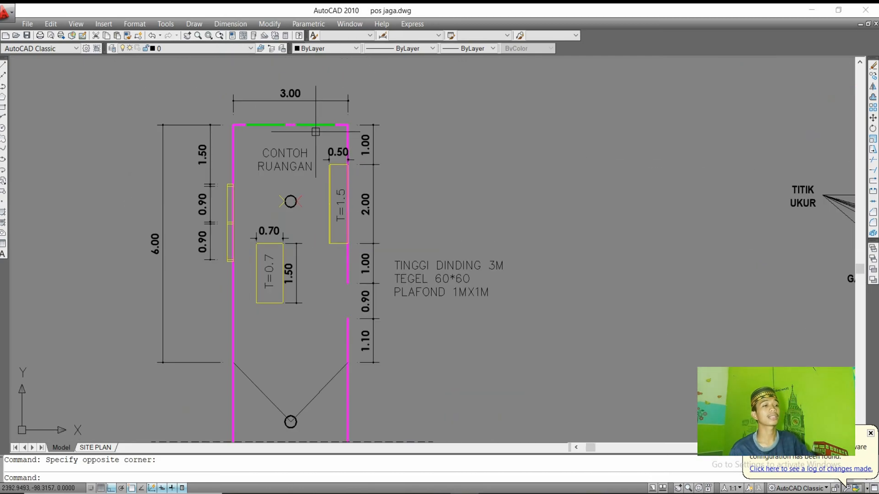
scroll(273, 94, "down", 2)
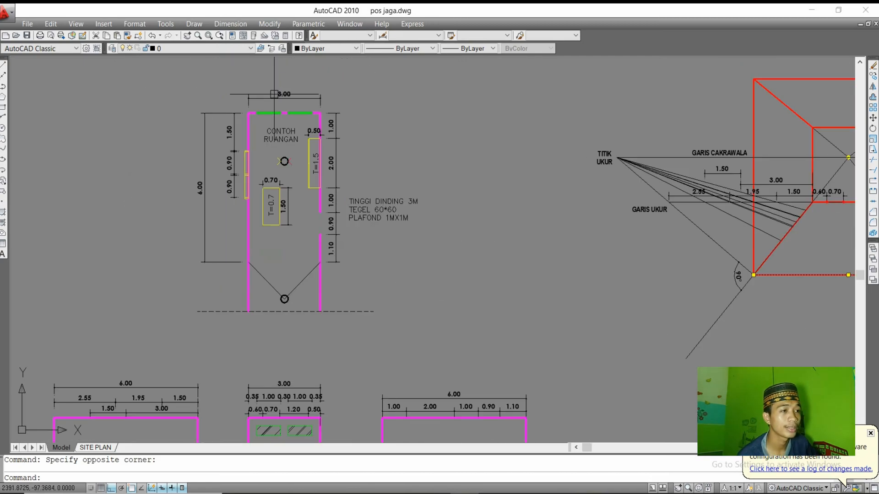
middle_click_drag(296, 291, 284, 197)
scroll(289, 332, "up", 3)
scroll(323, 317, "down", 4)
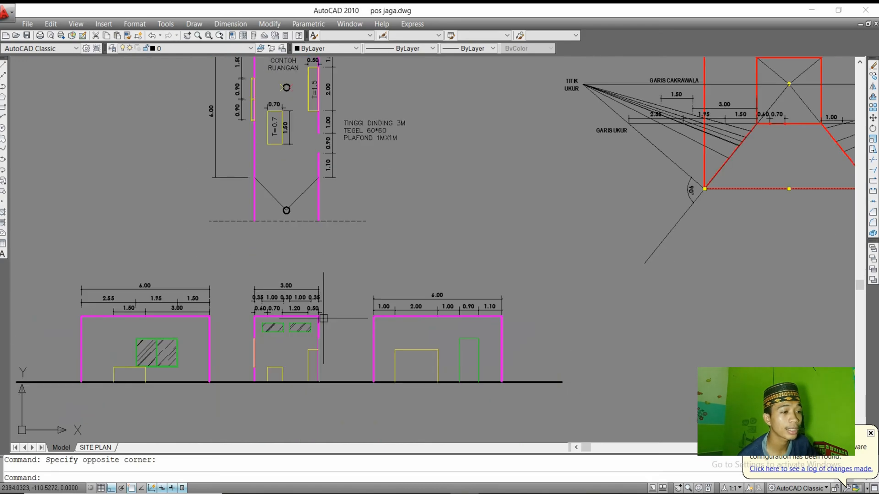
Add a vertical linear dimension for the wall height beside the middle elevation, from the floor line to the wall's upper corner.
middle_click_drag(193, 337, 218, 363)
type("d")
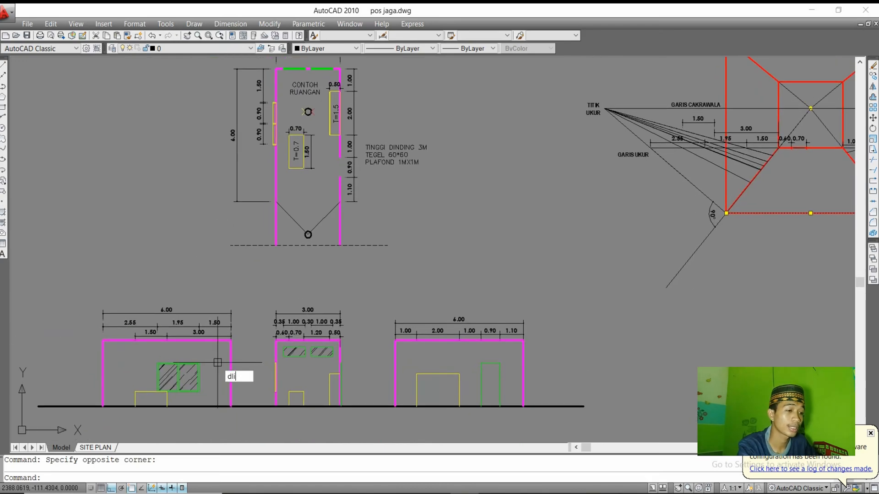
type("li")
key("Return")
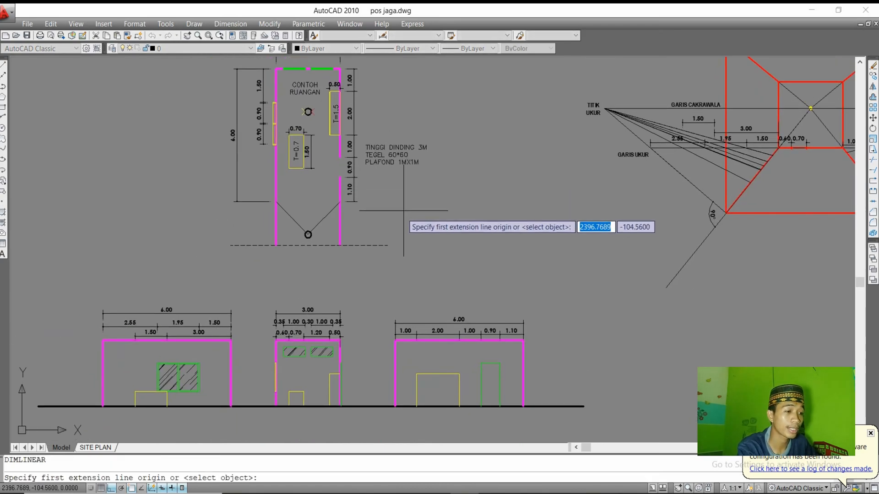
left_click(276, 407)
left_click(276, 342)
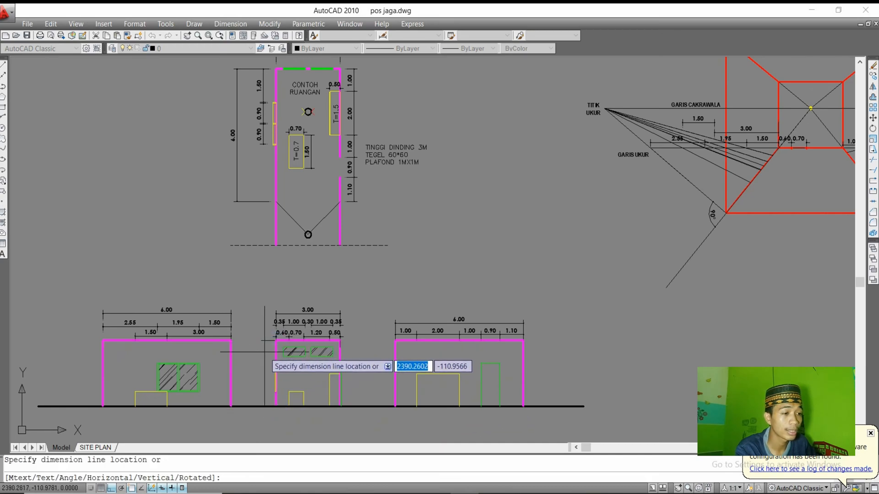
left_click(264, 352)
scroll(263, 353, "up", 4)
key("Escape")
scroll(258, 367, "down", 2)
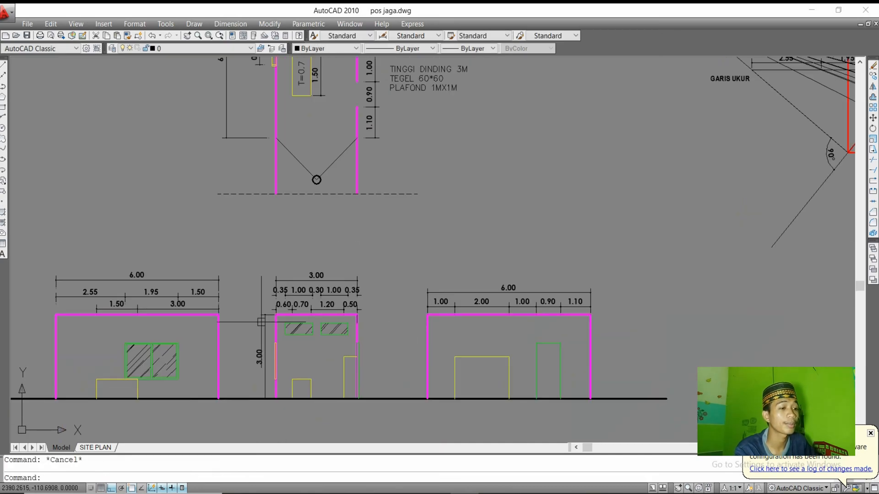
Examine the finished perspective construction with its horizon line, measuring lines and measuring points, comparing it with the plan and elevations.
scroll(343, 284, "down", 3)
scroll(458, 216, "down", 2)
scroll(531, 174, "up", 3)
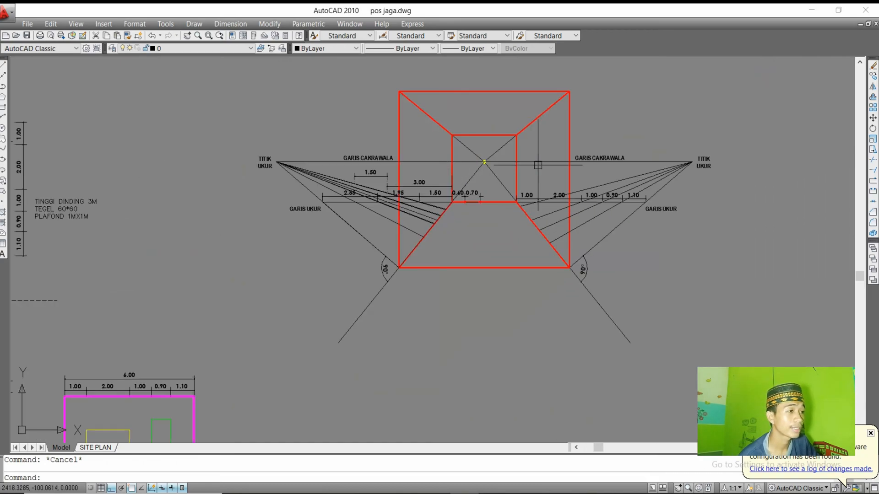
scroll(591, 163, "up", 3)
scroll(526, 160, "down", 2)
scroll(567, 188, "up", 1)
scroll(562, 184, "down", 1)
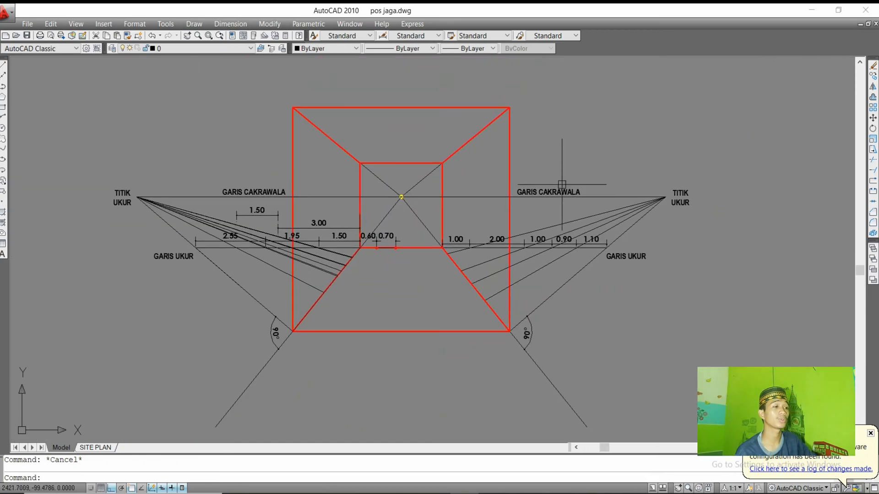
middle_click_drag(569, 162, 556, 147)
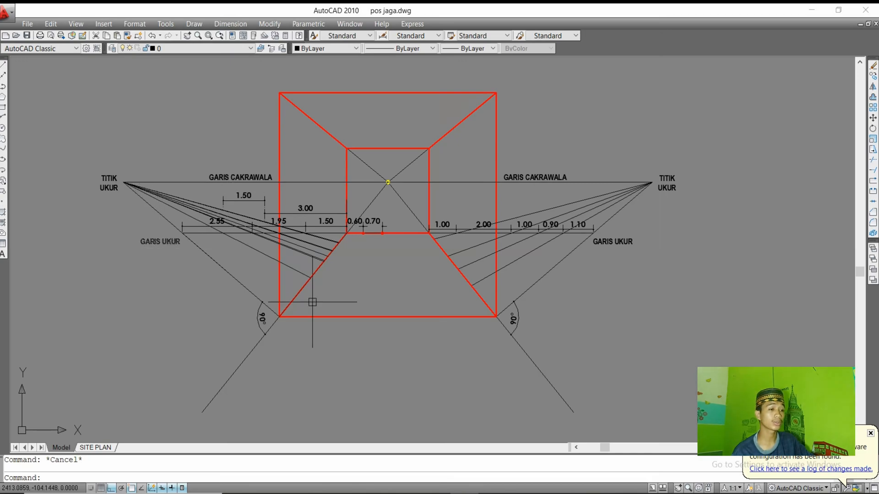
right_click(498, 317)
key("Escape")
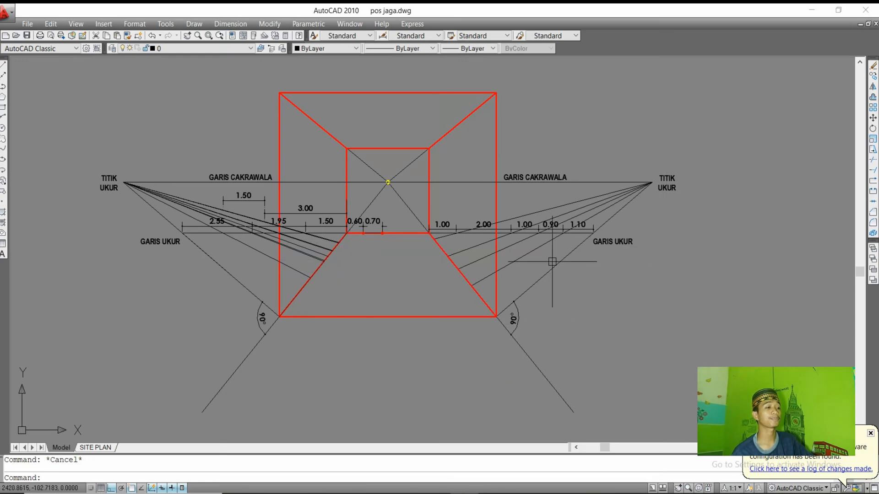
scroll(444, 122, "down", 2)
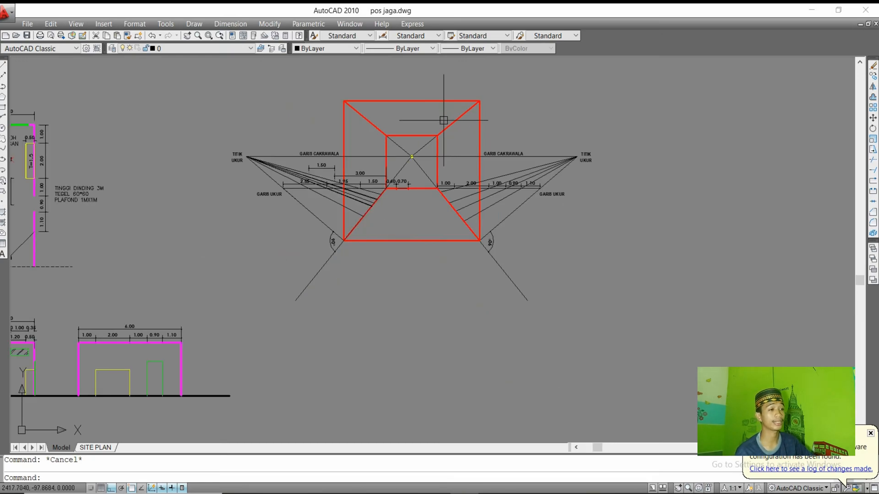
scroll(439, 128, "up", 2)
scroll(442, 123, "down", 4)
scroll(432, 128, "up", 3)
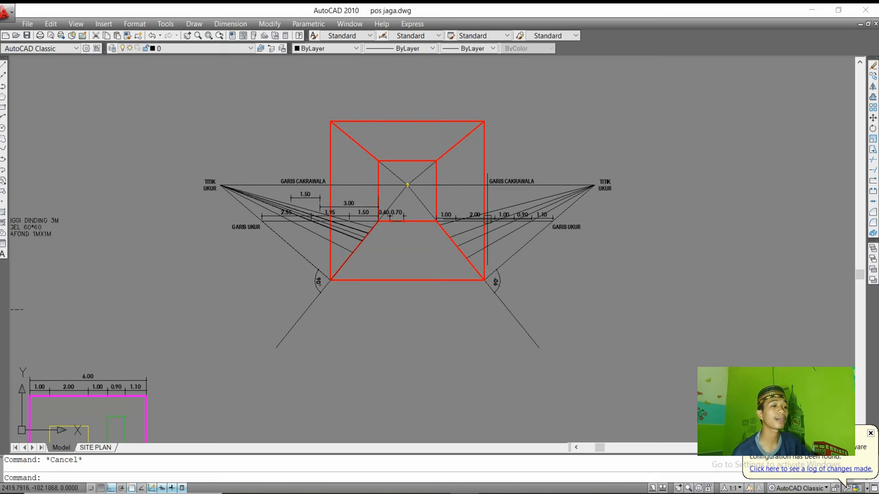
middle_click_drag(310, 223, 485, 175)
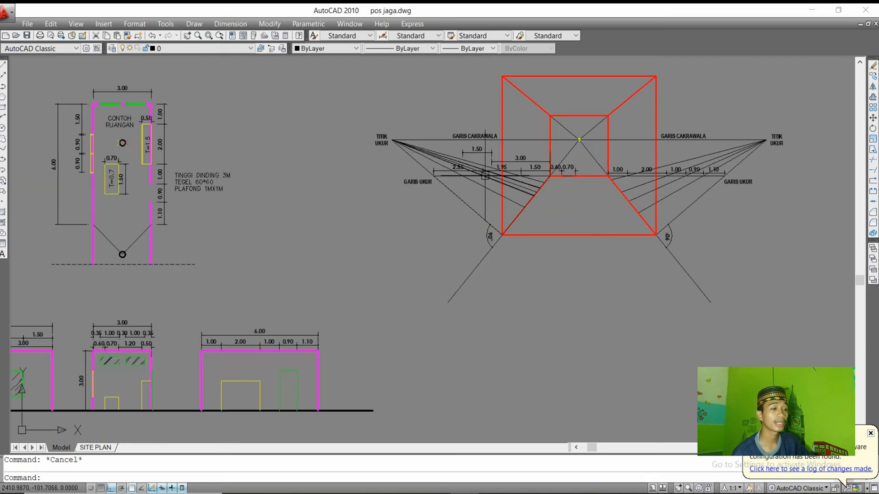
scroll(86, 355, "up", 2)
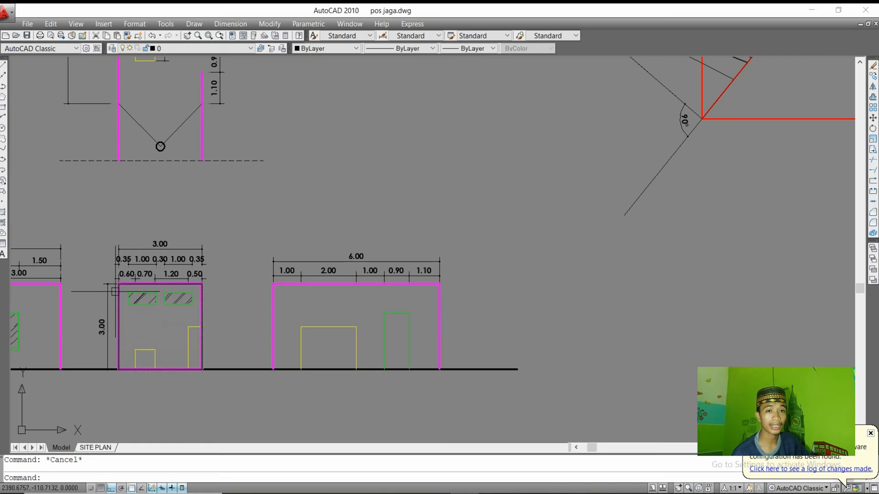
scroll(114, 291, "down", 3)
scroll(559, 180, "up", 1)
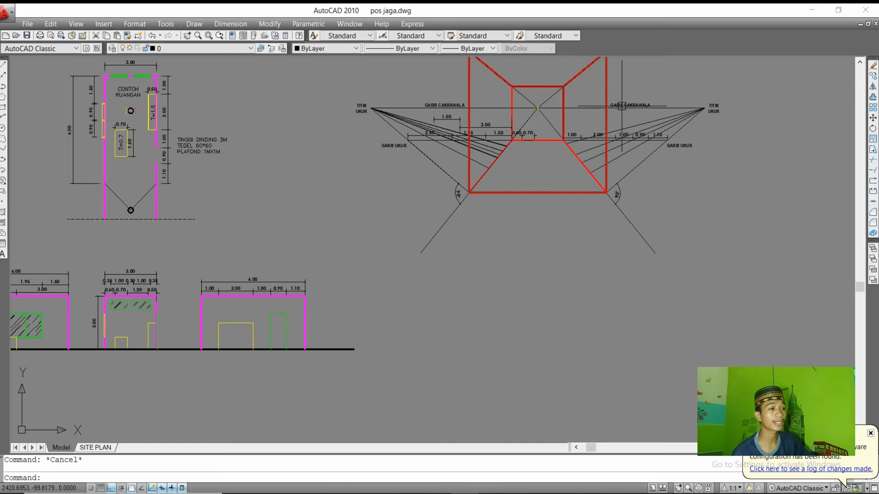
middle_click_drag(622, 106, 539, 125)
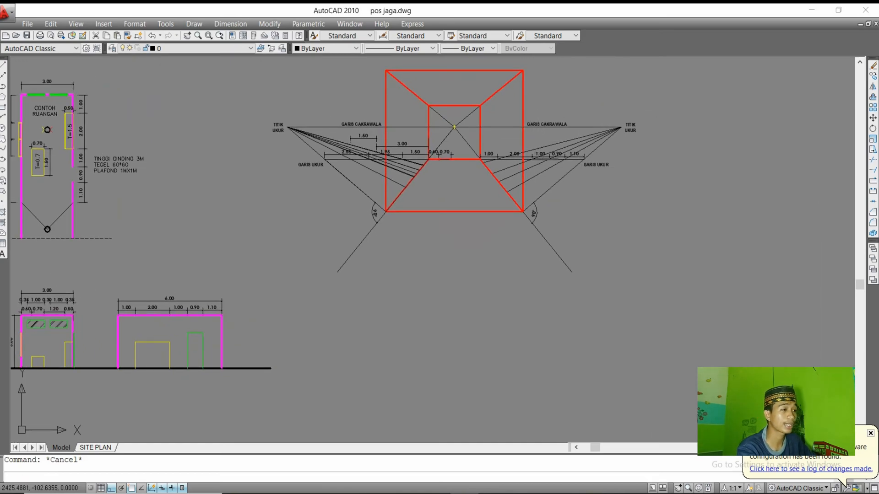
Draw a 3 by 3 square polyline in the empty area beyond the finished perspective construction.
middle_click_drag(697, 197, 527, 232)
type("pl")
key("Return")
left_click(538, 233)
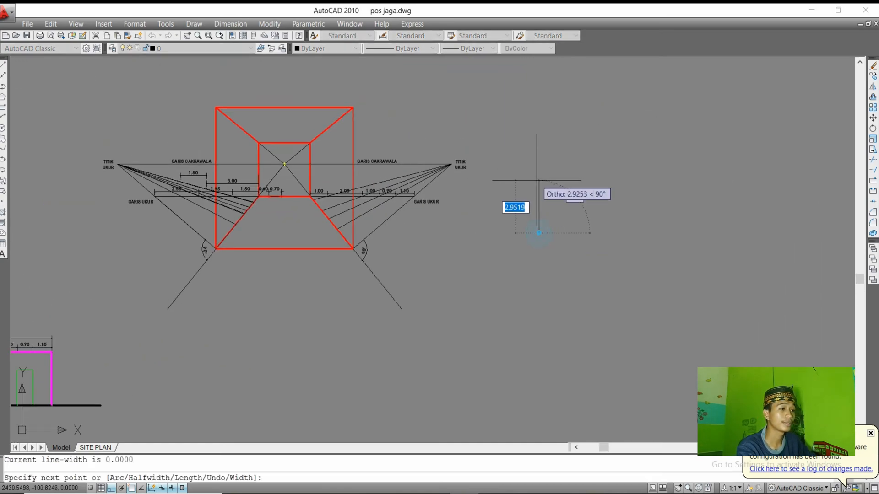
type("3")
key("Return")
type("3")
key("Return")
type("3")
key("Return")
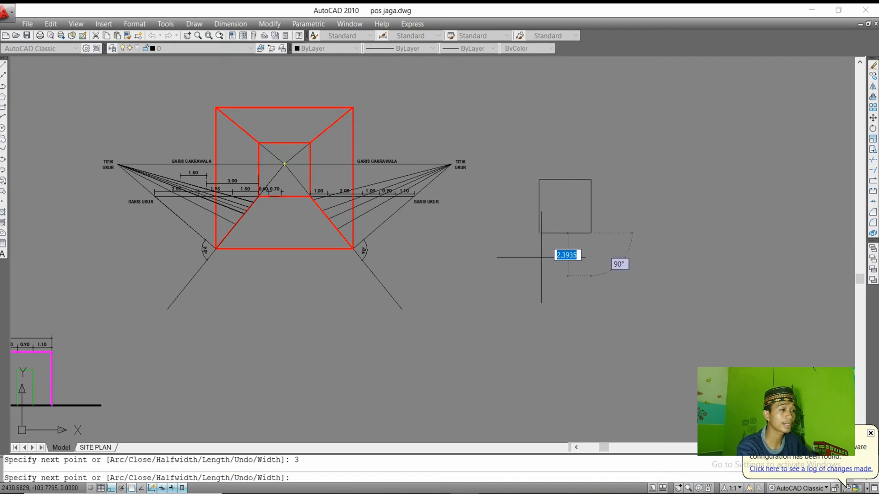
key("Escape")
left_click(539, 219)
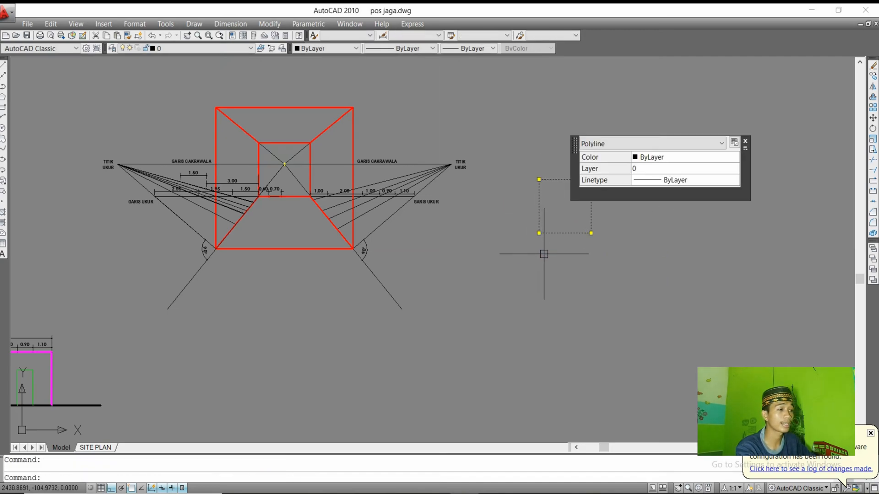
key("Escape")
Match the new square's properties to the red polyline of the finished perspective.
left_click(325, 131)
type("m")
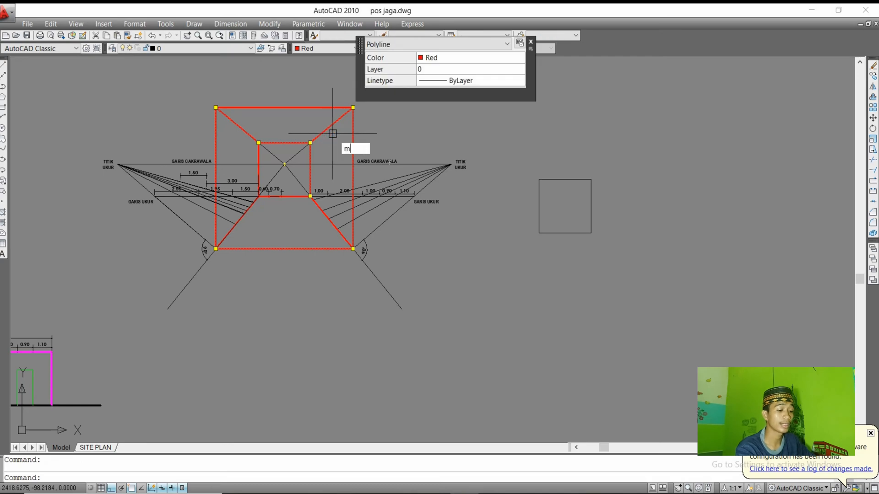
type("a")
key("Return")
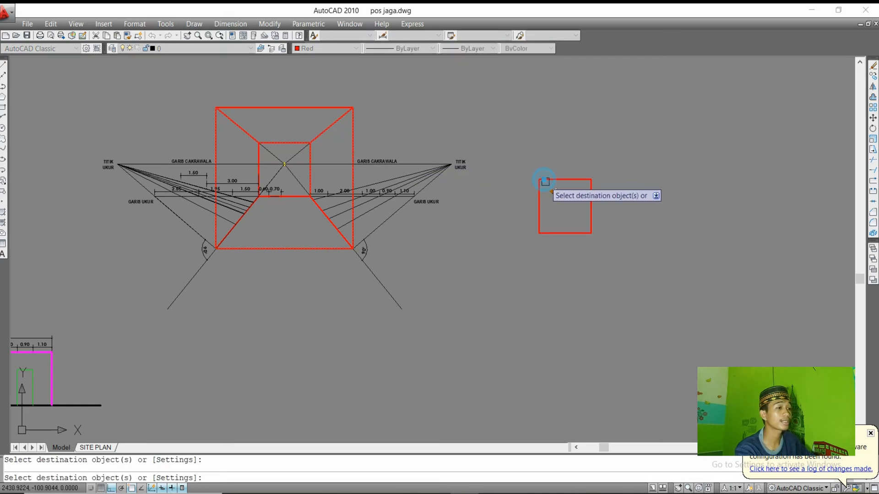
left_click(542, 180)
key("Escape")
scroll(499, 224, "down", 2)
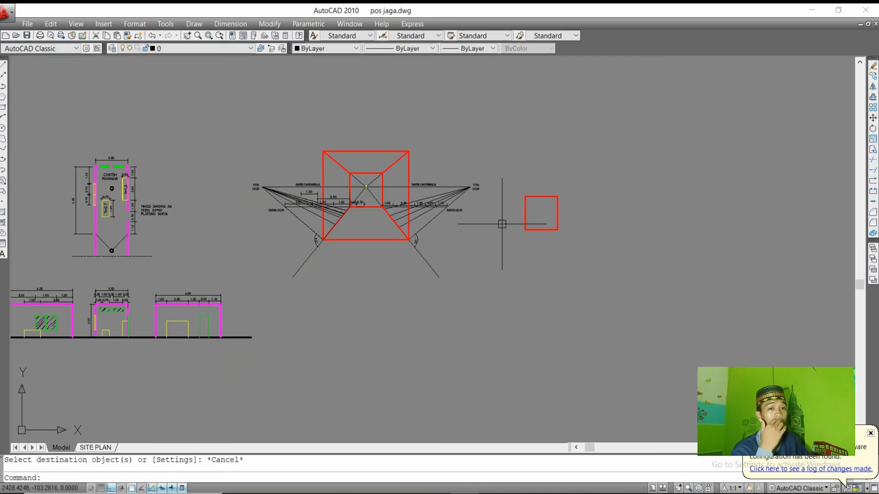
Draw a horizontal construction line through the lower corner of the new red square, along its base.
scroll(534, 218, "up", 2)
middle_click_drag(480, 228, 533, 205)
scroll(461, 150, "up", 5)
scroll(444, 155, "down", 4)
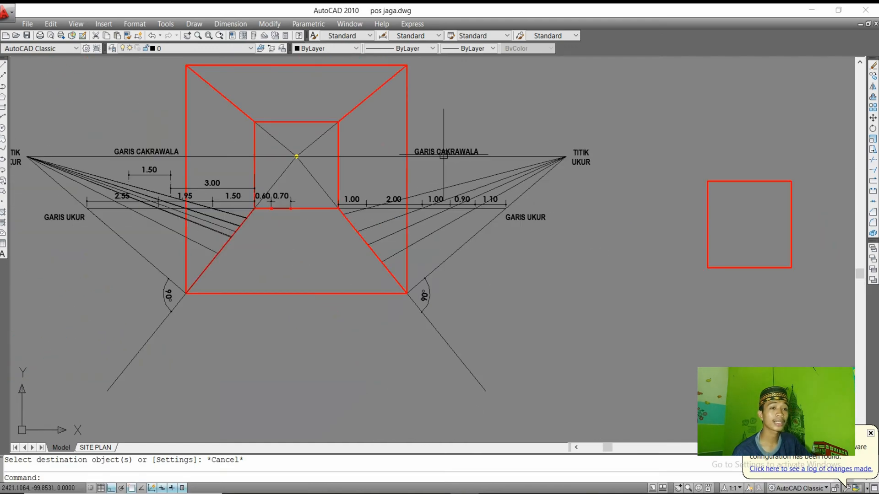
scroll(444, 155, "up", 2)
scroll(444, 155, "down", 1)
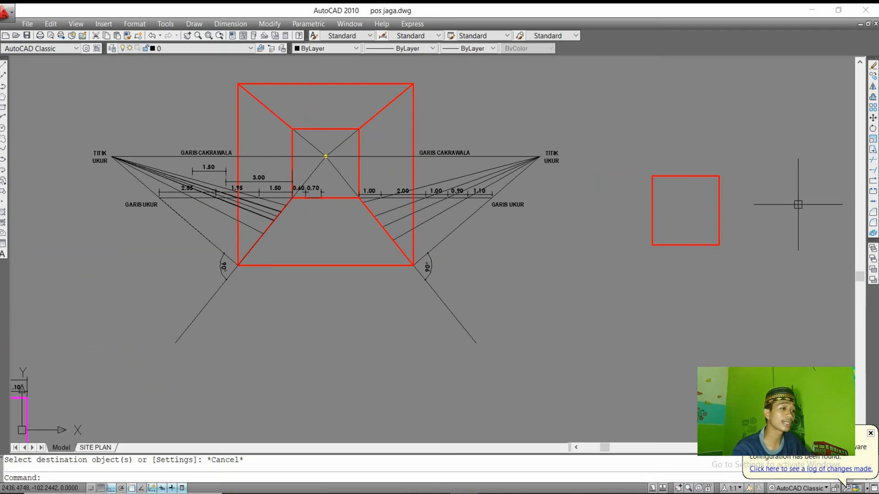
type("xl")
key("Return")
type("h")
key("Return")
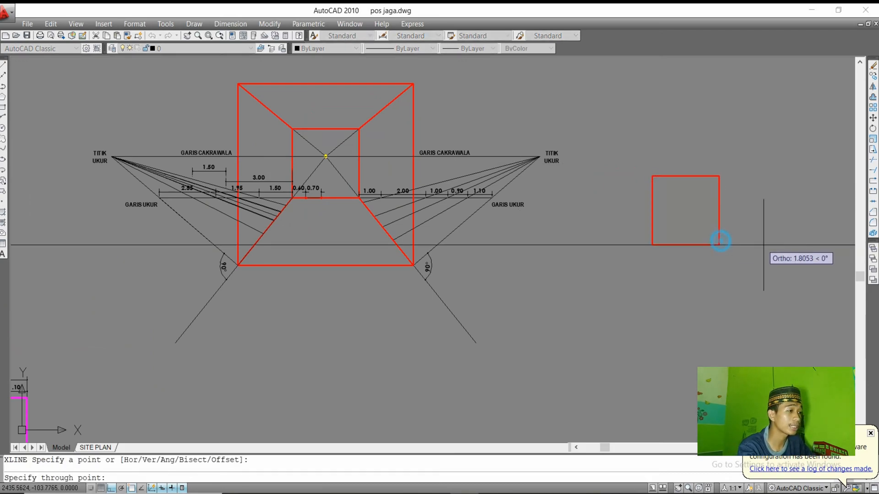
left_click(763, 245)
key("Escape")
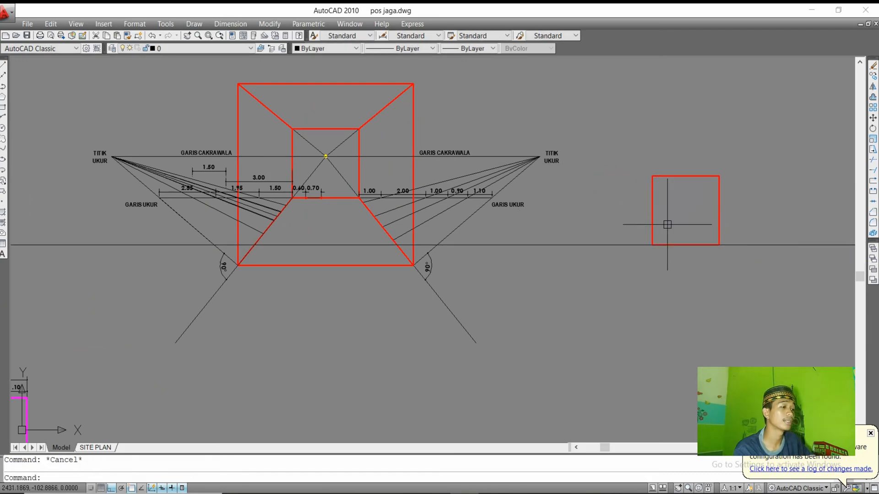
Offset the horizontal construction line along the new square's base upward by 1.8.
middle_click_drag(667, 221, 564, 236)
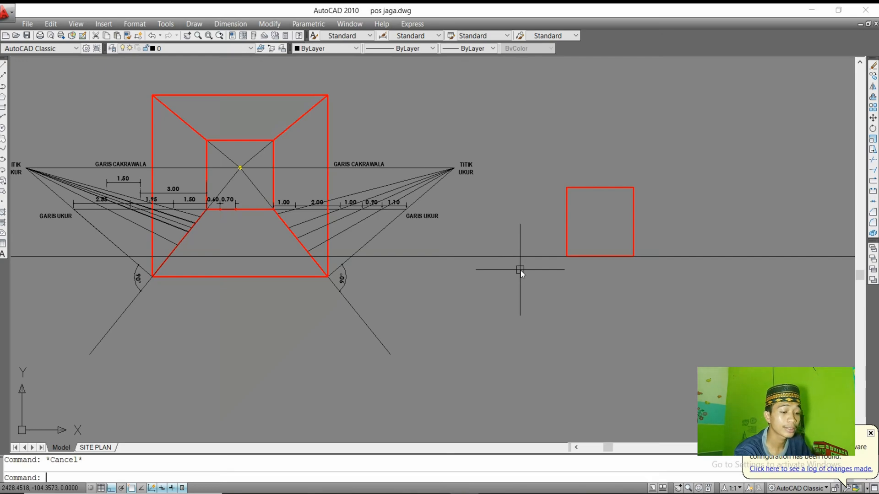
type("o")
key("Return")
type("1.8")
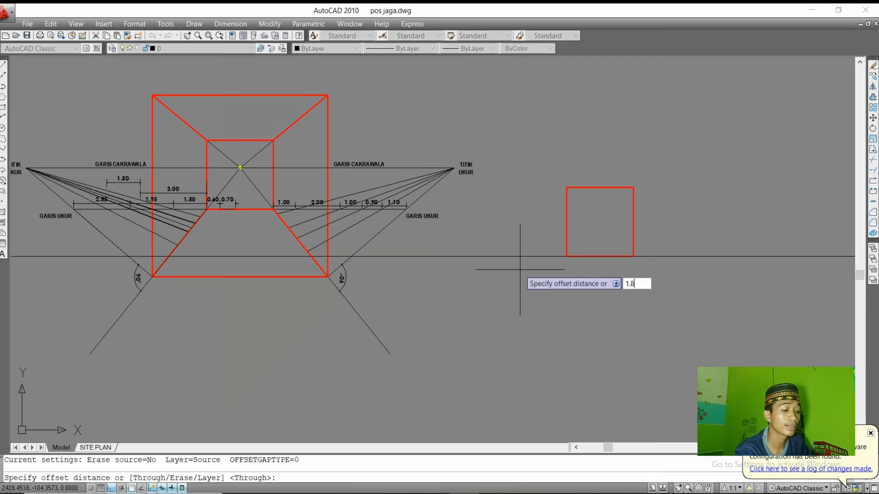
key("Return")
left_click(554, 256)
left_click(551, 219)
key("Escape")
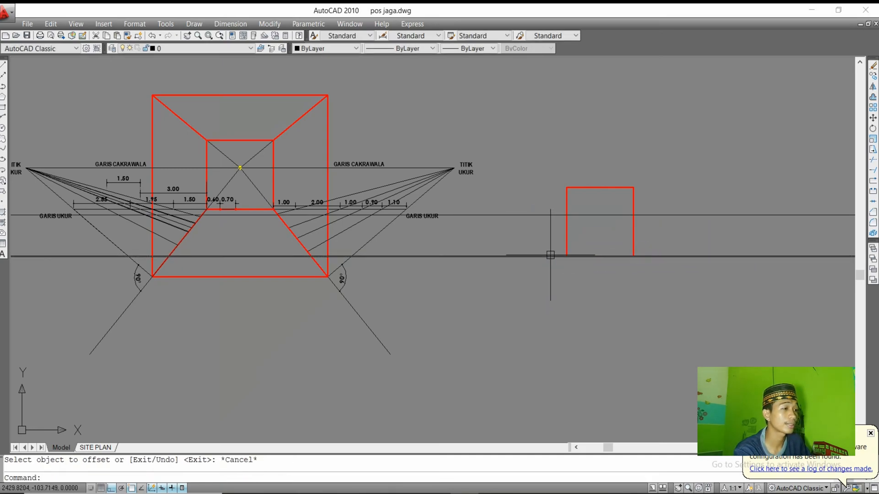
Delete the original construction line along the square's base, keeping only the offset copy.
left_click(551, 255)
key("Delete")
type("c")
key("Return")
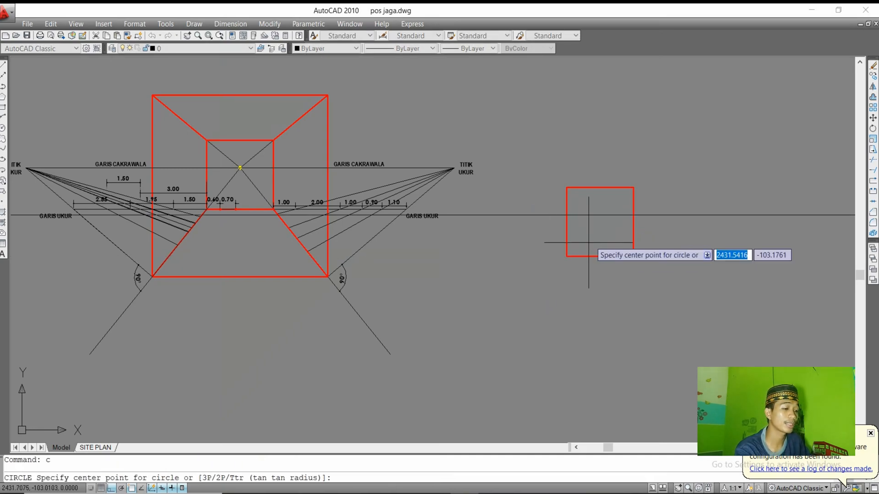
key("Escape")
Draw a helper line between the square's two vertical sides, along the offset construction line.
type("l")
key("Return")
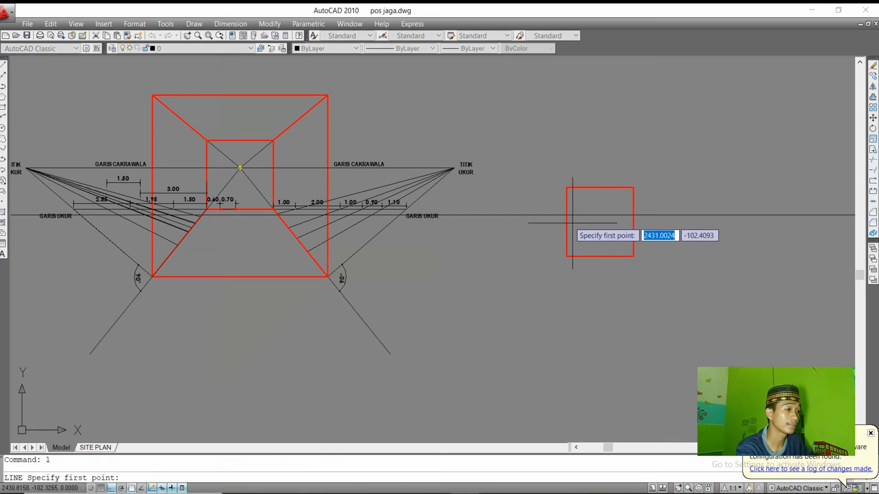
left_click(633, 215)
key("Escape")
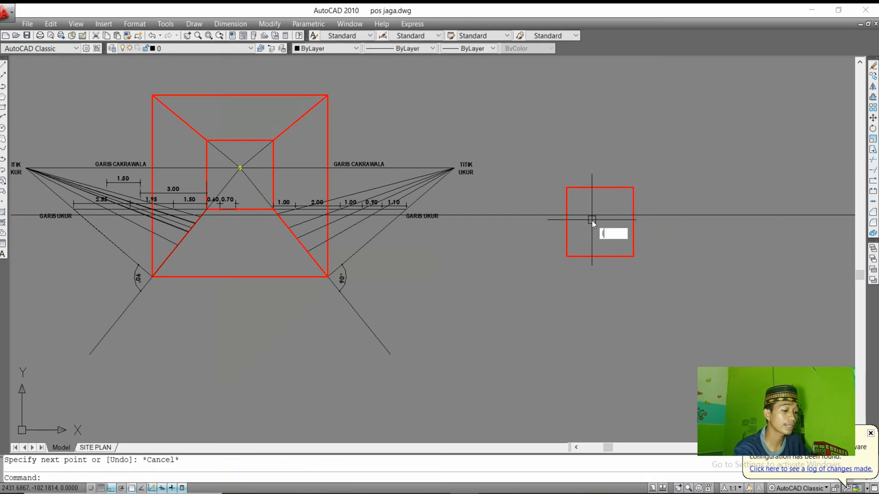
key("Return")
key("Escape")
Draw a circle of radius 0.1 centred on the midpoint of the helper line inside the square.
type("c")
key("Return")
left_click(600, 217)
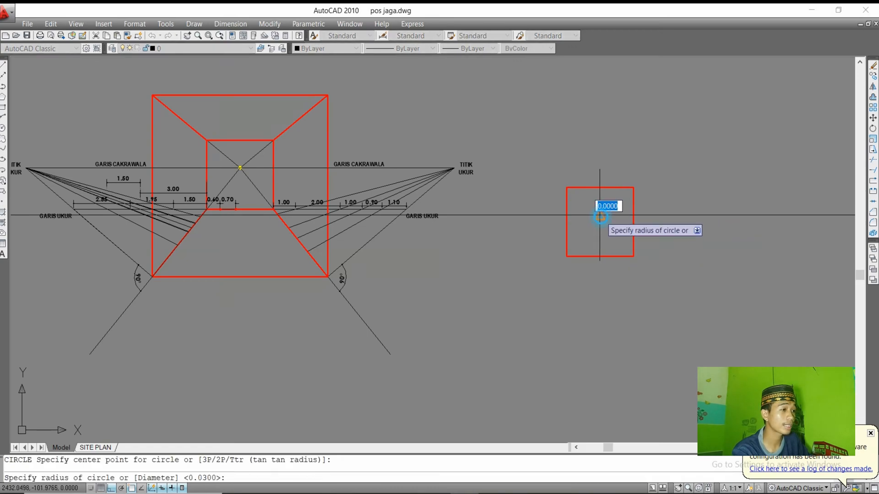
scroll(600, 217, "up", 2)
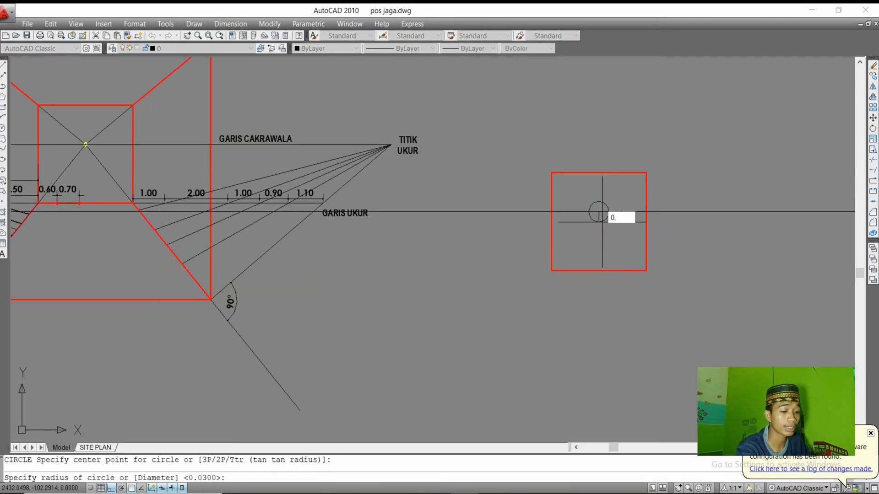
type("0.1")
key("Return")
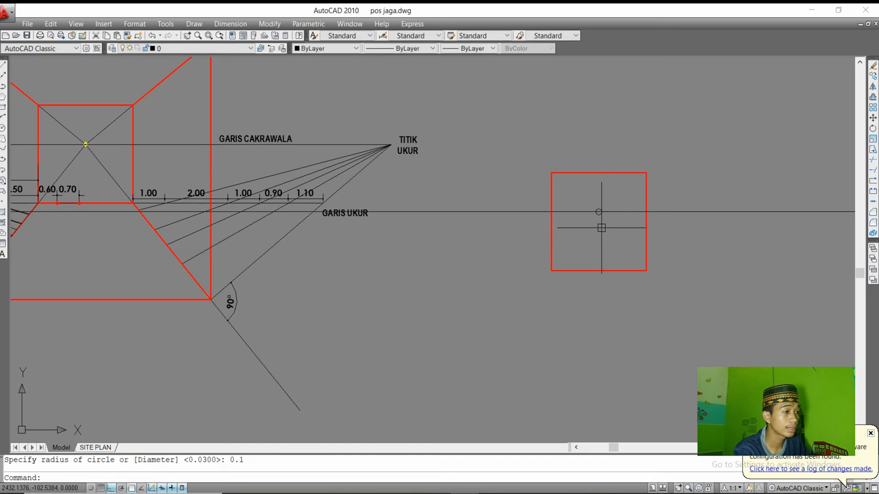
Delete the helper line and the horizontal construction line running through the circle.
scroll(612, 219, "up", 2)
left_click(599, 209)
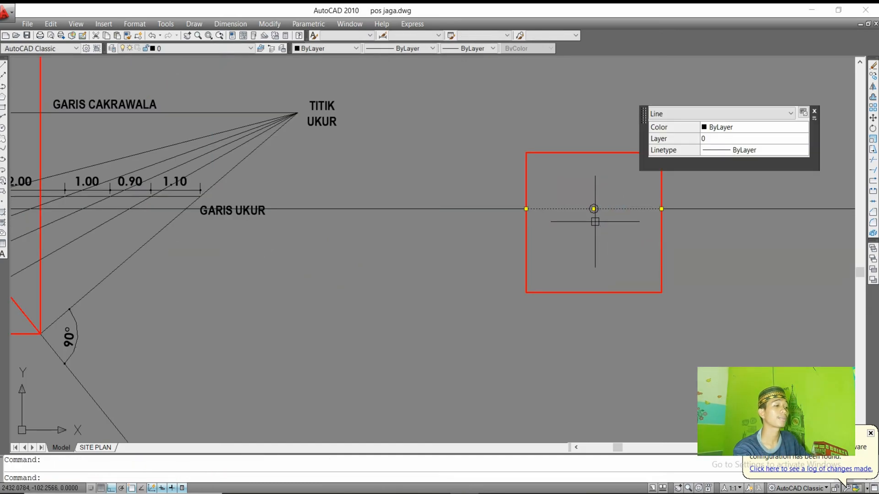
key("Escape")
scroll(595, 222, "down", 2)
left_click(647, 212)
key("Delete")
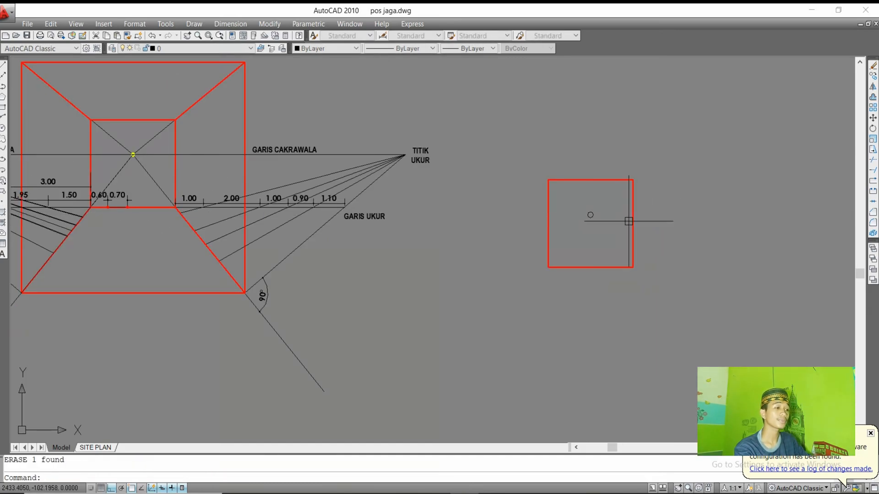
key("Escape")
scroll(581, 231, "down", 4)
scroll(580, 236, "up", 3)
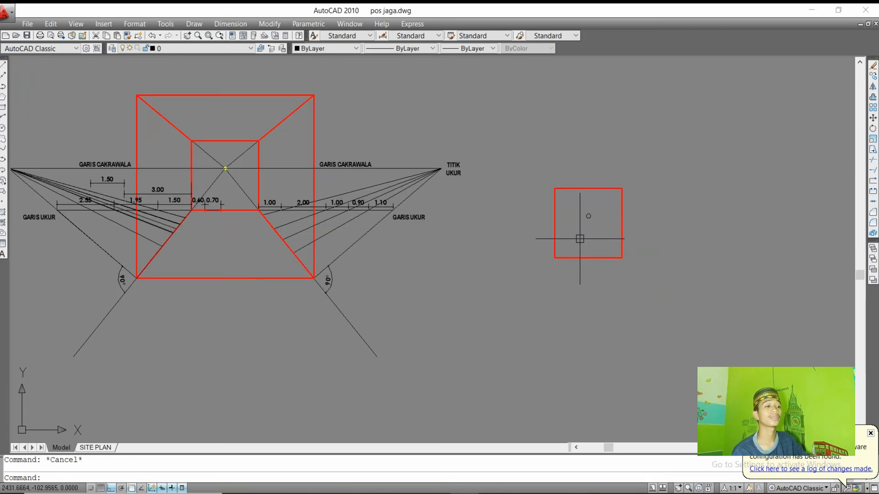
Draw a line from the circle's centre to the lower-right corner of the new square.
middle_click_drag(580, 239, 658, 227)
type("l")
key("Return")
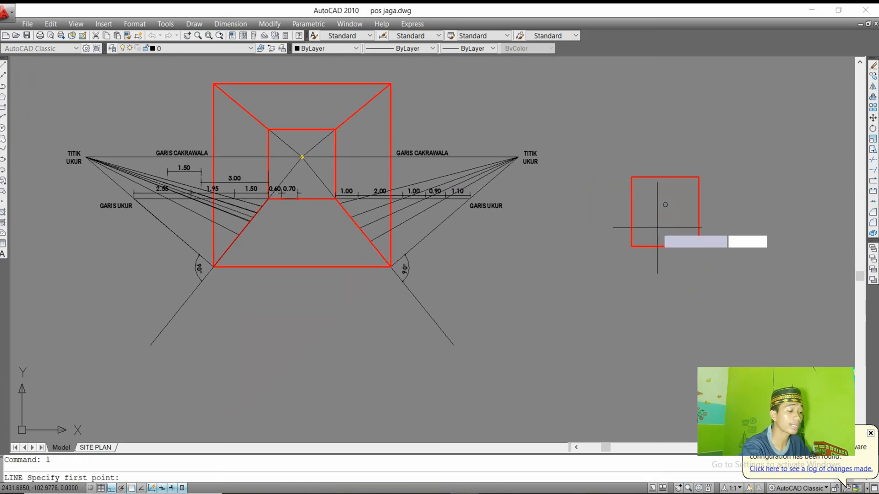
scroll(663, 218, "up", 5)
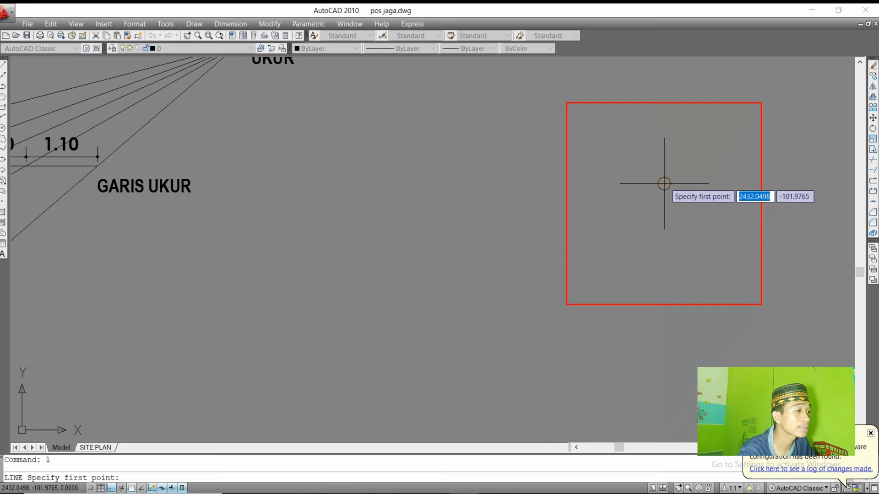
left_click(667, 183)
scroll(675, 203, "down", 2)
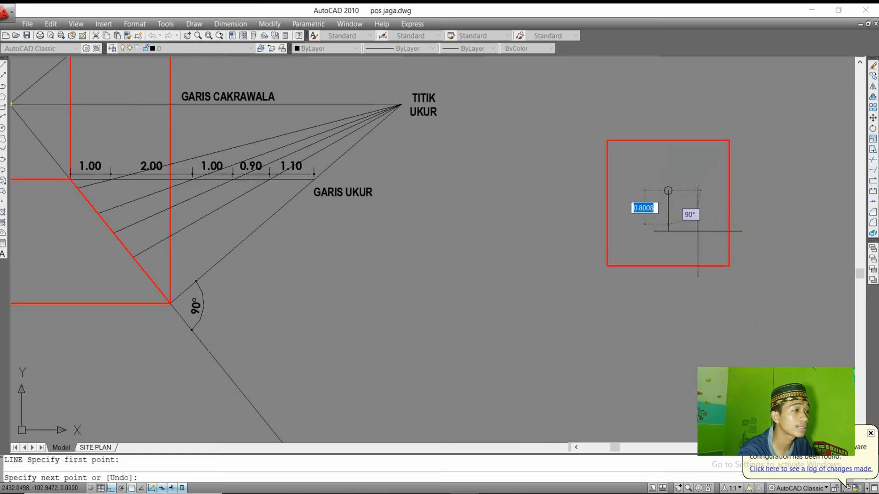
left_click(729, 266)
key("Escape")
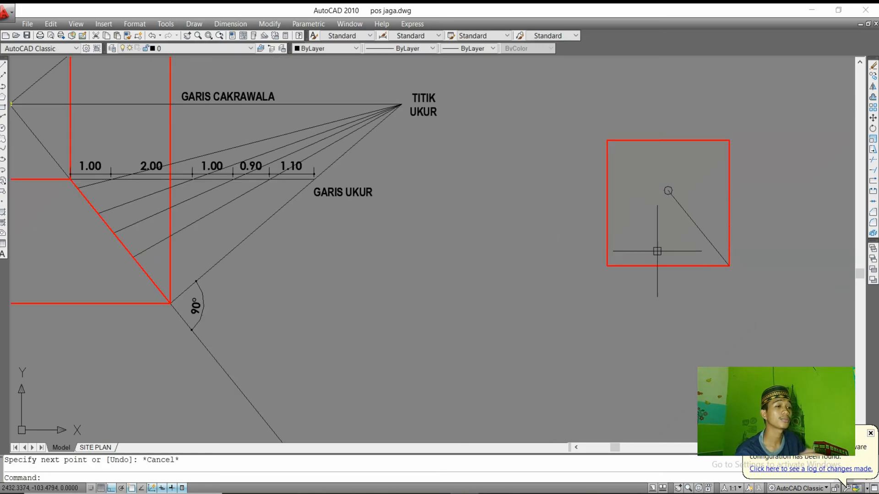
scroll(562, 224, "down", 2)
middle_click_drag(686, 260, 647, 239)
type("l")
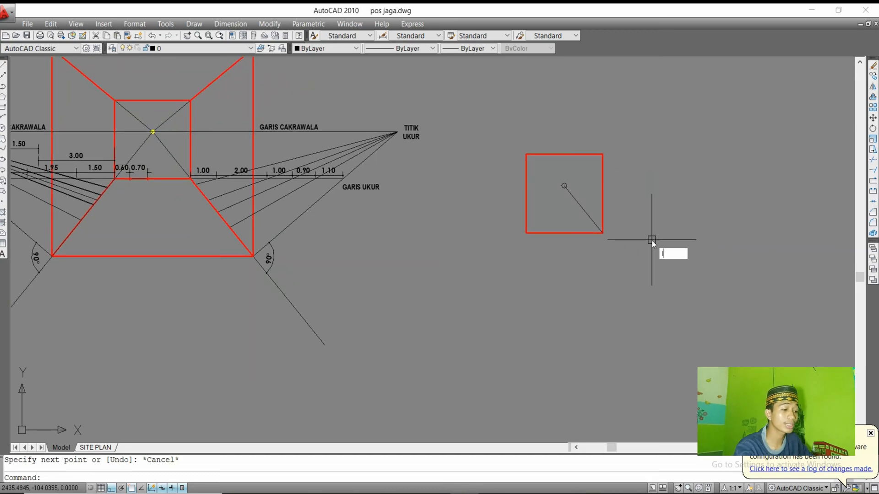
key("Return")
left_click(602, 233)
scroll(540, 265, "down", 3)
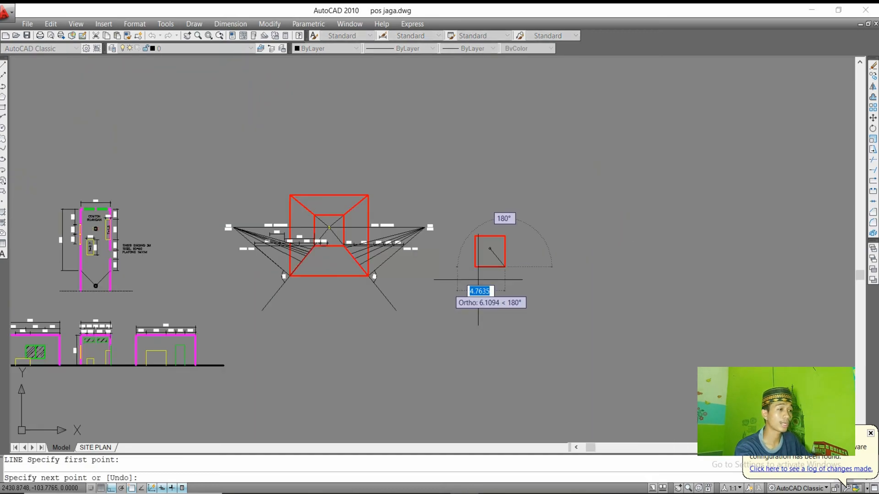
scroll(489, 279, "up", 2)
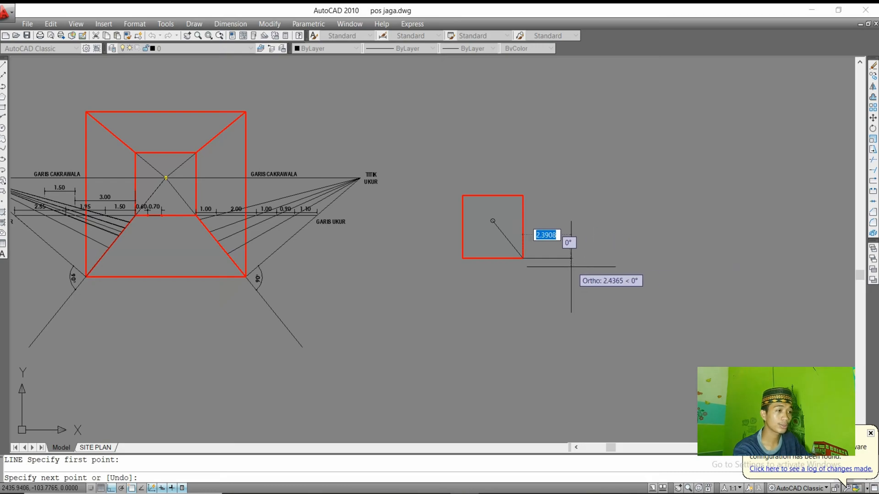
key("Escape")
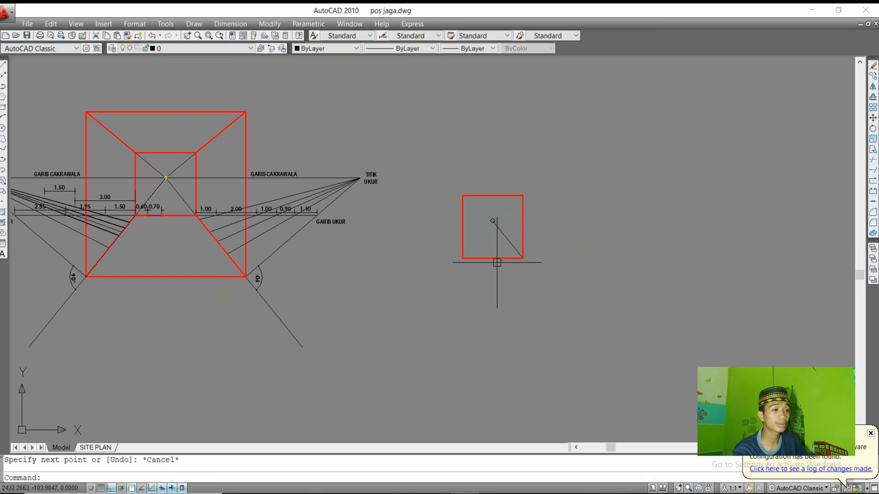
Examine the room plan, elevations and finished perspective for the right wall's dimensions and their order along the measuring line.
scroll(497, 262, "down", 3)
scroll(157, 347, "up", 5)
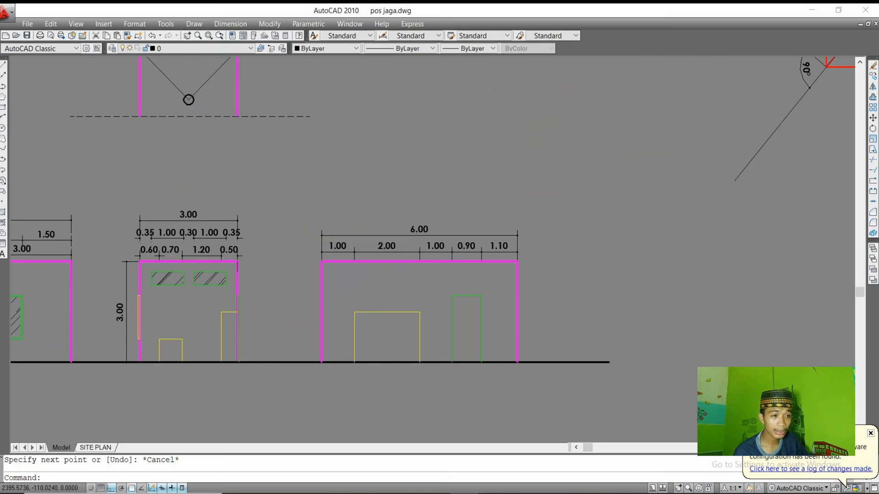
scroll(296, 247, "down", 4)
middle_click_drag(326, 169, 325, 294)
scroll(313, 139, "up", 3)
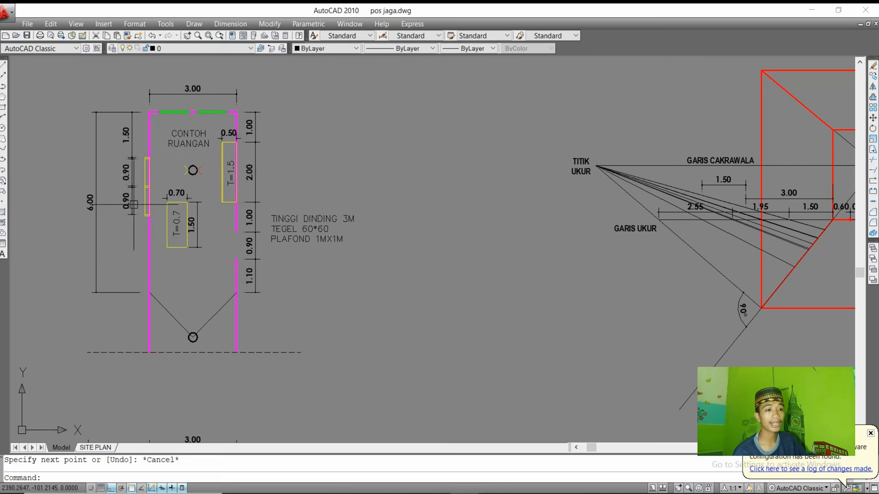
scroll(124, 184, "down", 6)
scroll(352, 206, "up", 4)
middle_click_drag(265, 170, 379, 202)
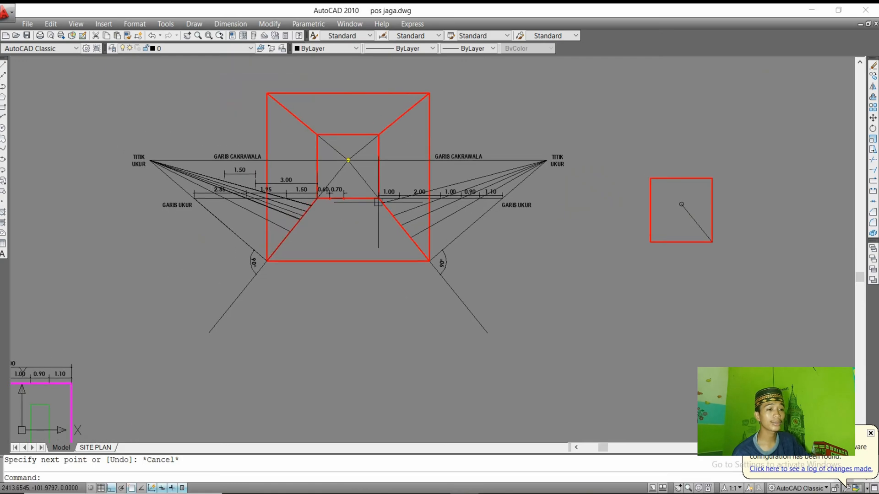
scroll(376, 202, "down", 2)
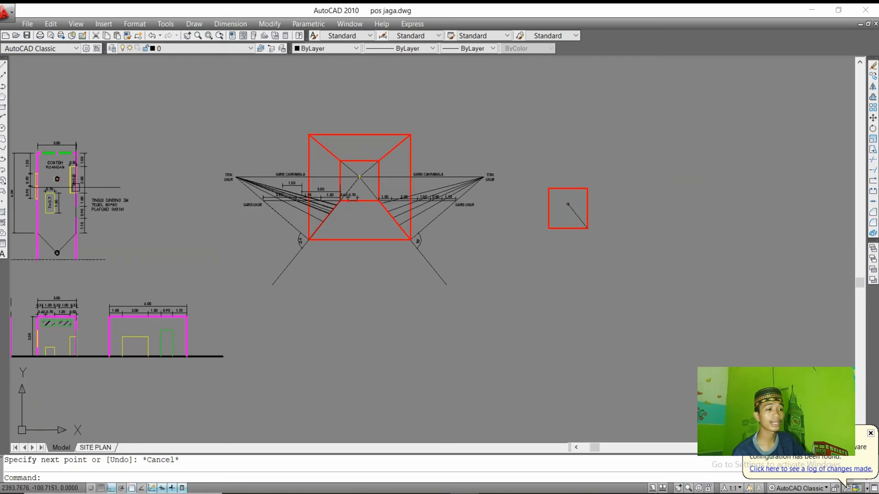
scroll(72, 138, "up", 4)
middle_click_drag(102, 108, 145, 126)
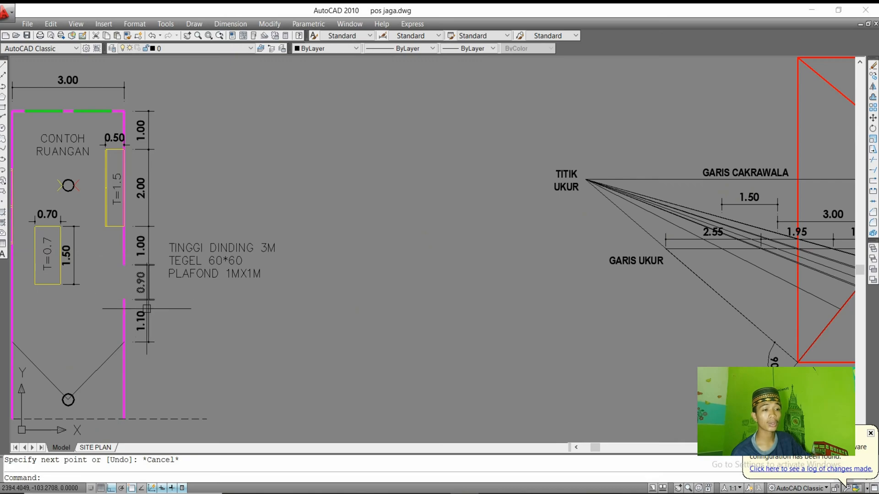
scroll(143, 324, "down", 2)
mouse_move(728, 301)
middle_mouse_down()
mouse_move(420, 287)
mouse_move(373, 271)
middle_mouse_up()
scroll(362, 256, "up", 3)
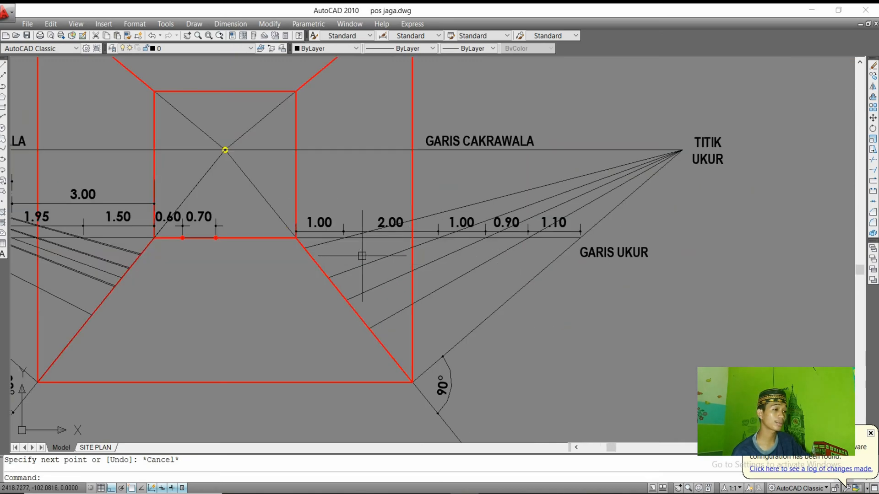
scroll(412, 271, "down", 3)
scroll(610, 276, "up", 2)
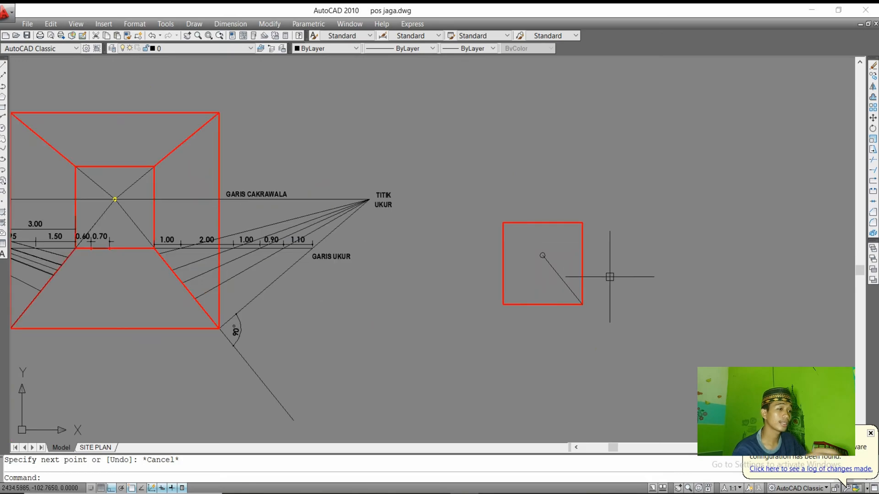
Draw consecutive horizontal line segments of 1 and 2 from the square's lower-right corner, extending its base to the right.
type("l")
key("Return")
left_click(583, 304)
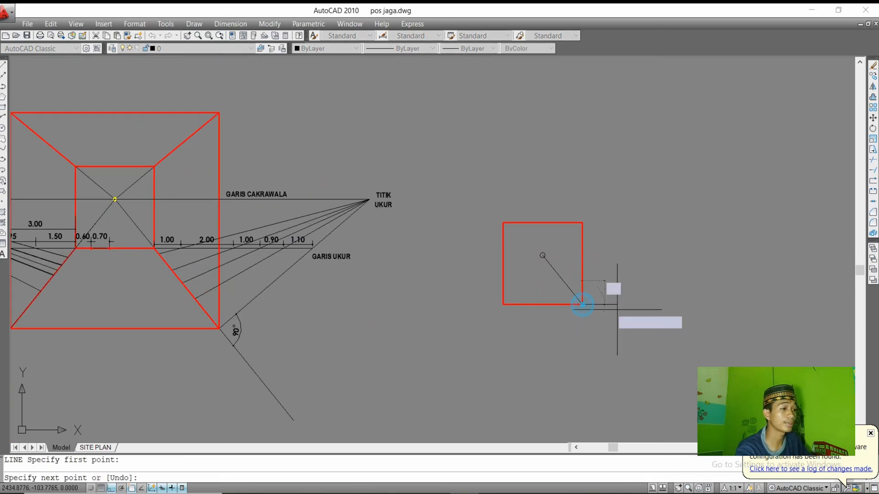
scroll(640, 313, "down", 2)
middle_click_drag(652, 313, 642, 313)
type("1")
key("Return")
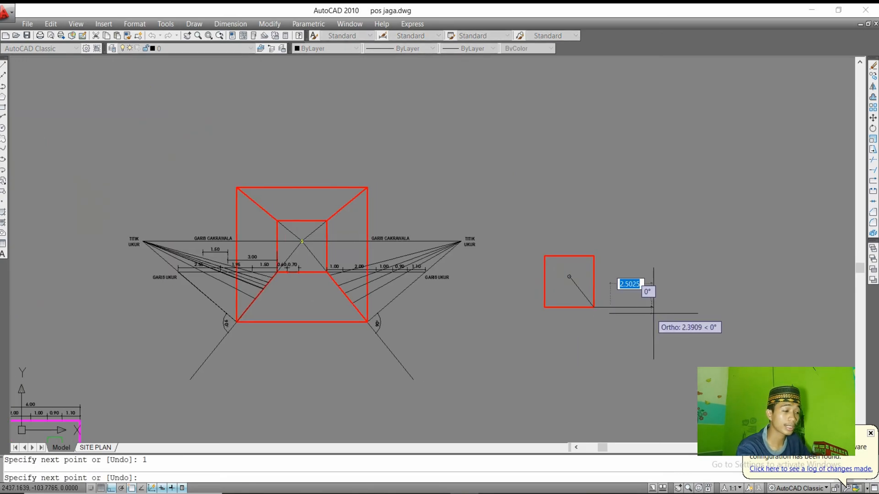
type("2")
key("Return")
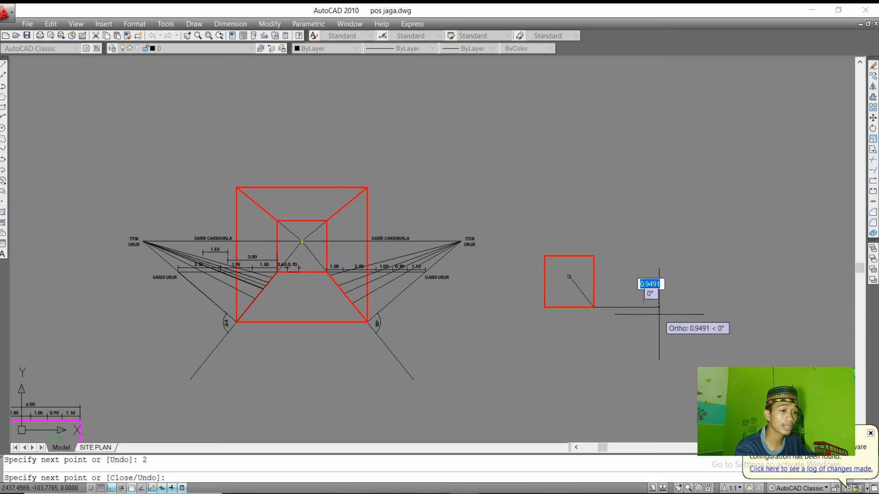
Continue the measuring line to the right with consecutive segments of 1, 0.9 and 1.1.
scroll(660, 315, "up", 3)
type("1")
key("Return")
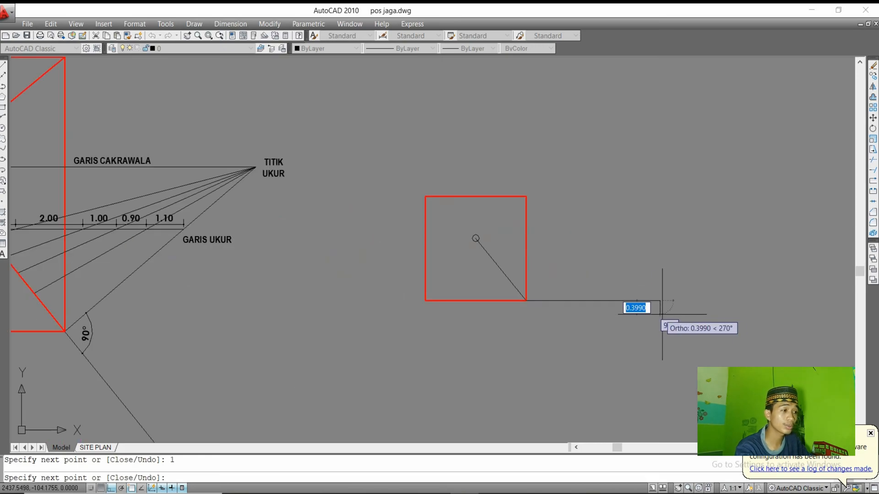
type("0")
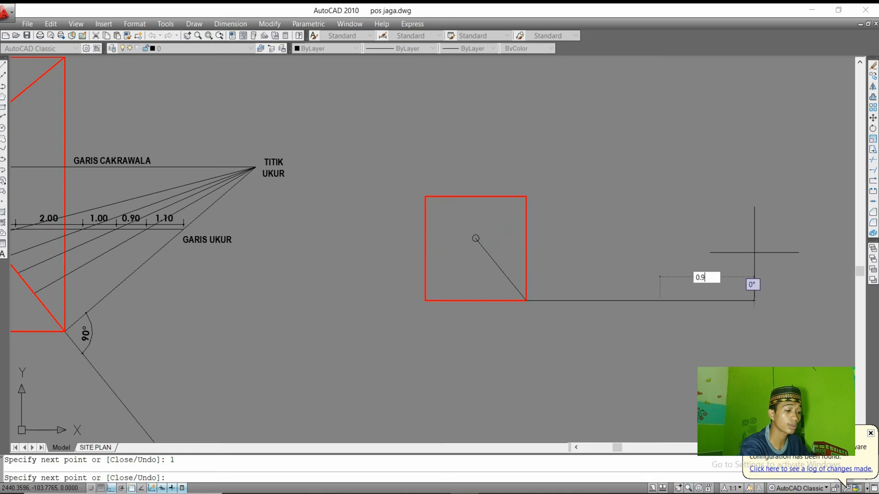
key("Return")
type("1.")
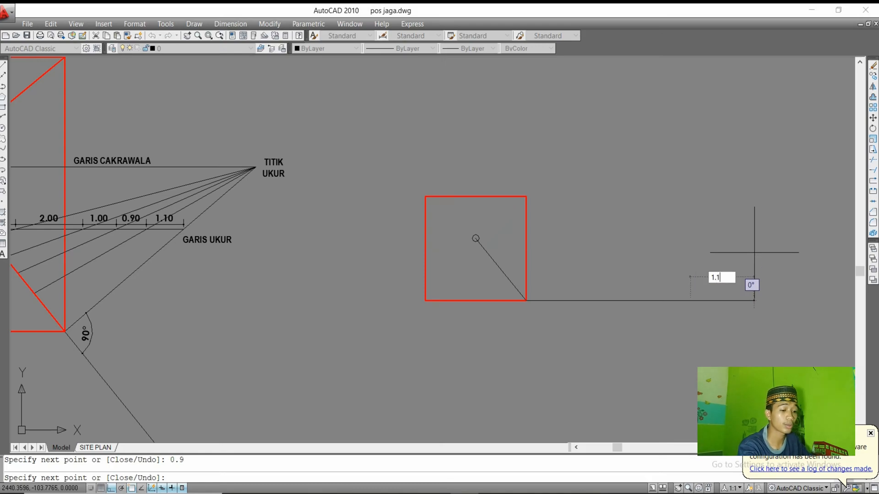
type("1")
key("Return")
key("Escape")
Inspect the individual segments of the new measuring line and compare them with the finished perspective.
left_click(701, 301)
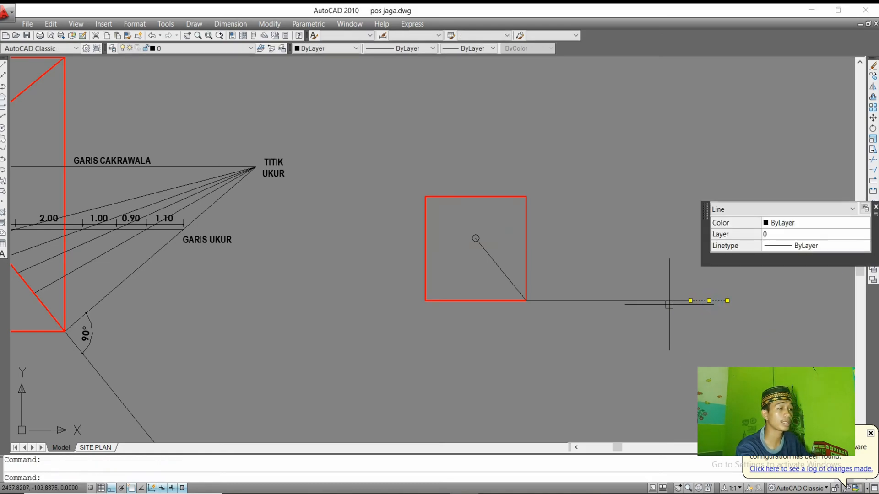
left_click(670, 302)
left_click(641, 301)
left_click(596, 301)
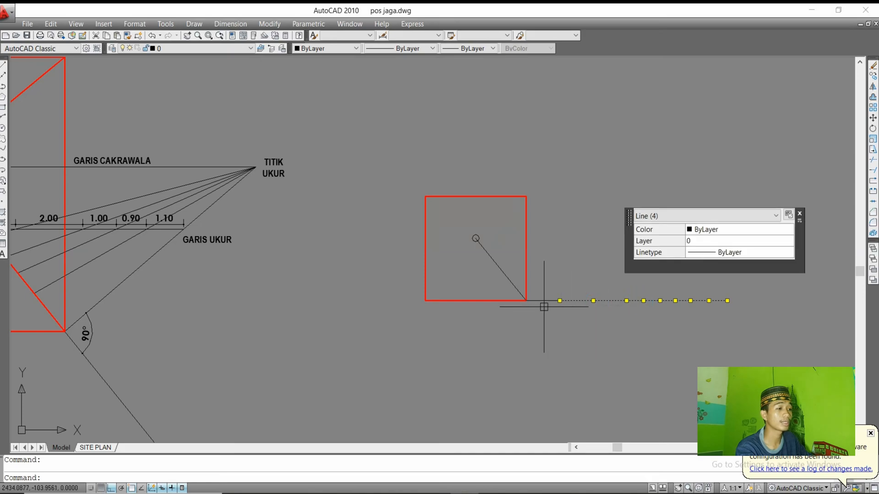
key("Escape")
scroll(545, 301, "down", 4)
scroll(514, 314, "up", 2)
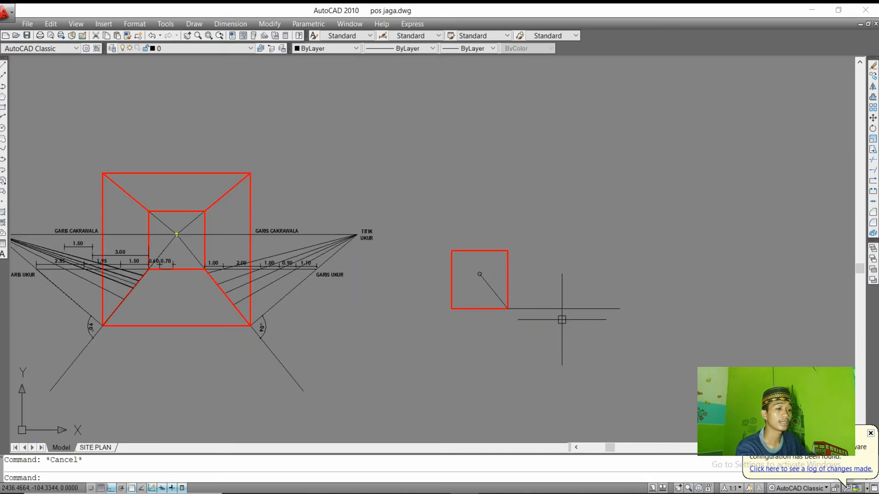
scroll(489, 260, "down", 2)
scroll(462, 252, "up", 3)
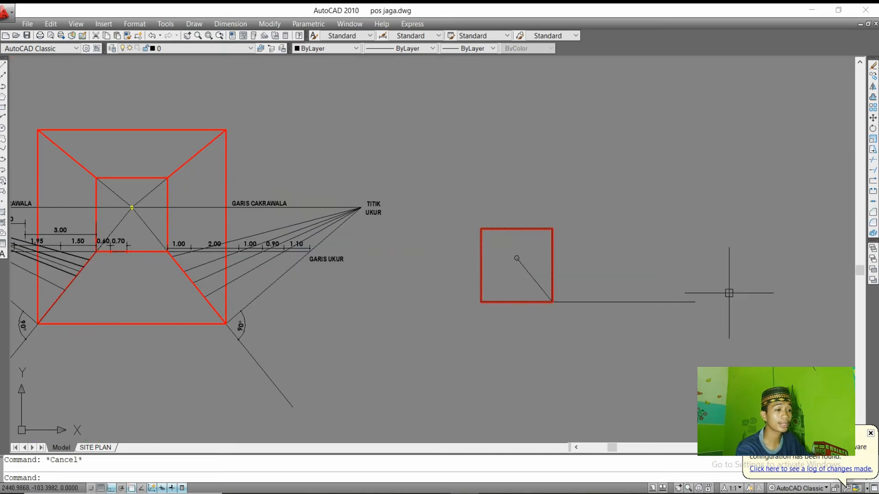
Draw a short horizontal line to the right from the centre of the observer circle in the room plan.
scroll(455, 320, "down", 6)
scroll(266, 310, "up", 8)
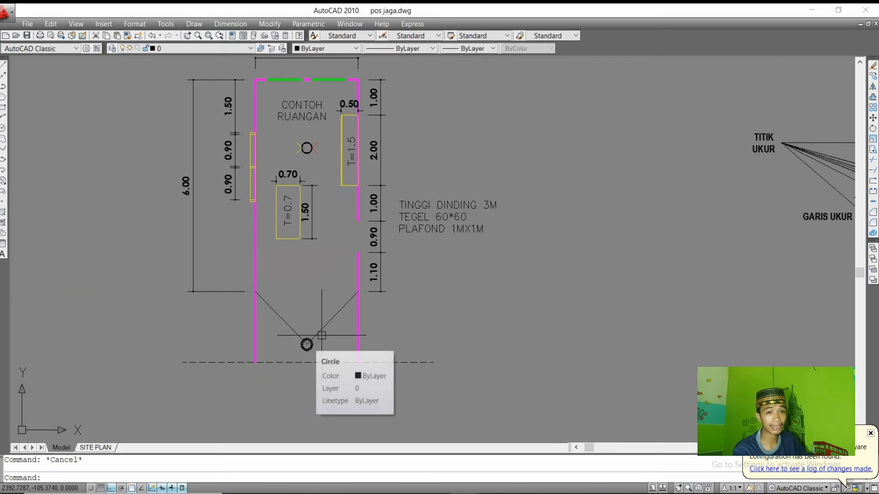
scroll(308, 343, "up", 2)
type("l")
key("Return")
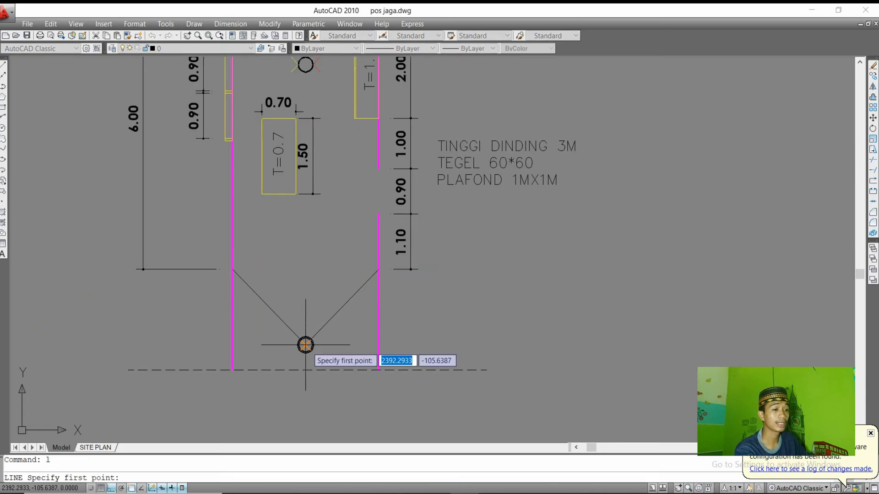
left_click(306, 346)
key("Escape")
Dimension the angle between the observer's horizontal line and the sight line to the right wall in the plan.
type("dan")
key("Return")
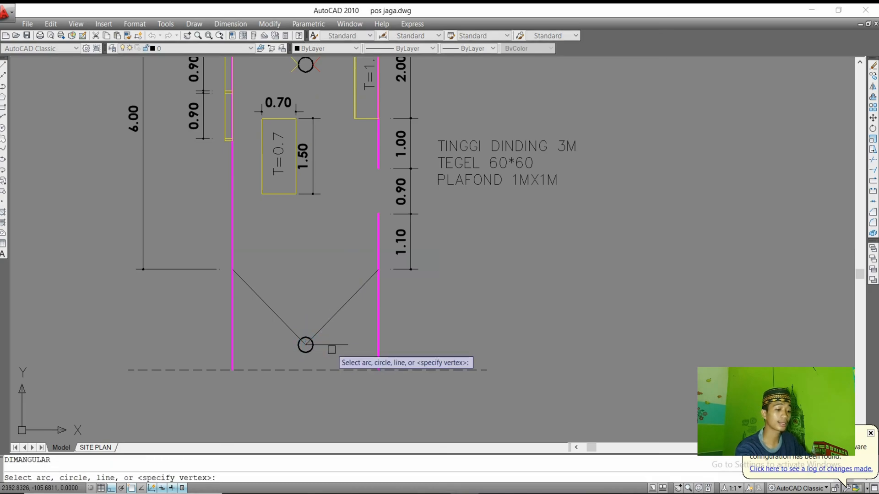
left_click(320, 346)
left_click(323, 326)
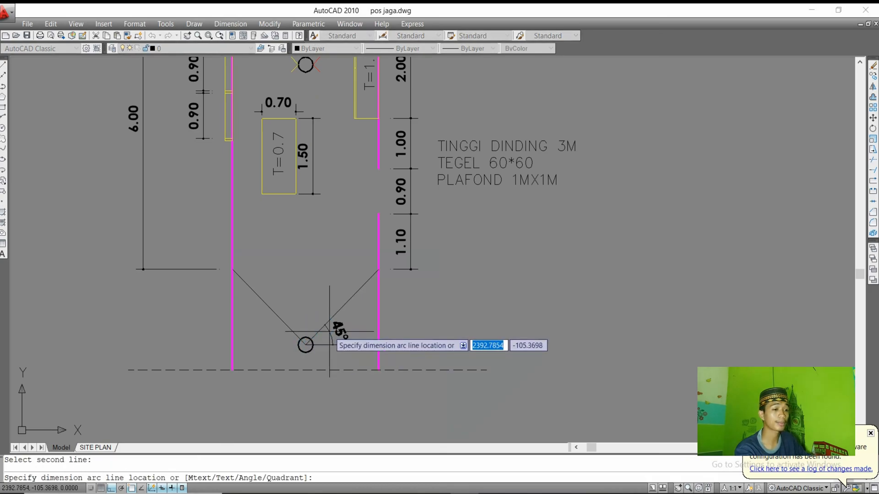
left_click(337, 334)
key("Escape")
scroll(334, 335, "down", 2)
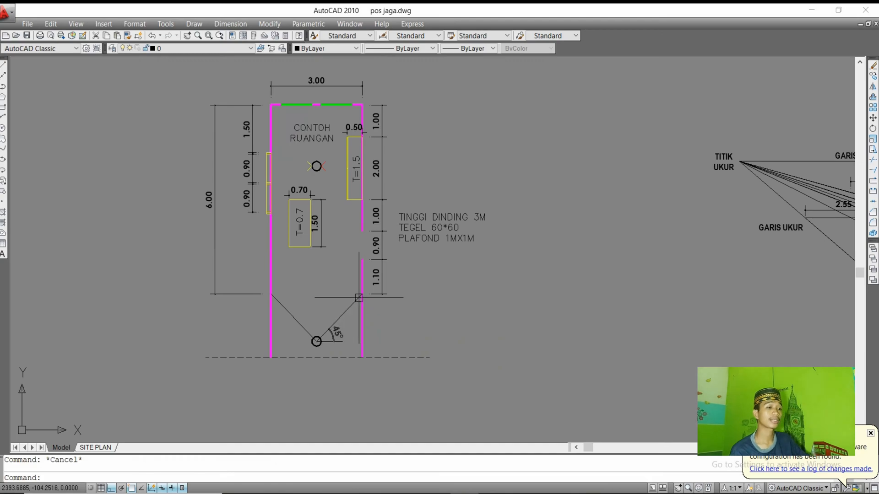
scroll(284, 151, "down", 2)
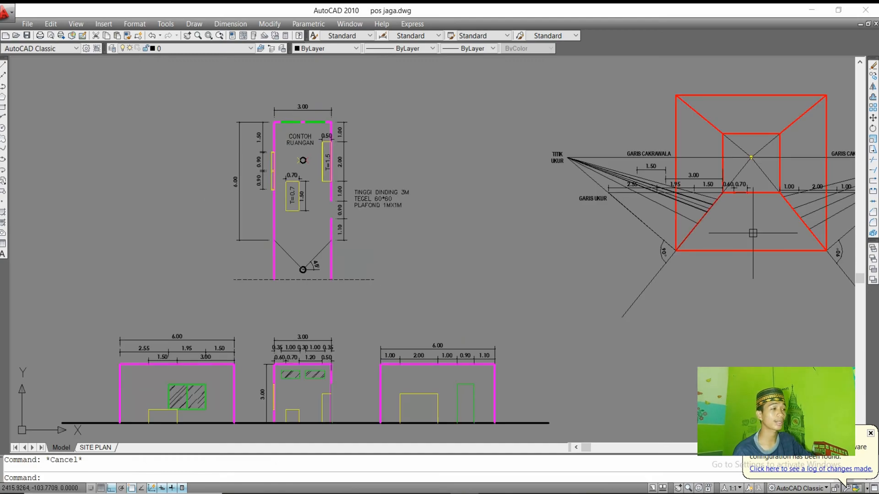
middle_click_drag(753, 233, 529, 238)
mouse_move(682, 249)
middle_mouse_down()
mouse_move(612, 243)
mouse_move(441, 256)
middle_mouse_up()
middle_click_drag(636, 282, 539, 284)
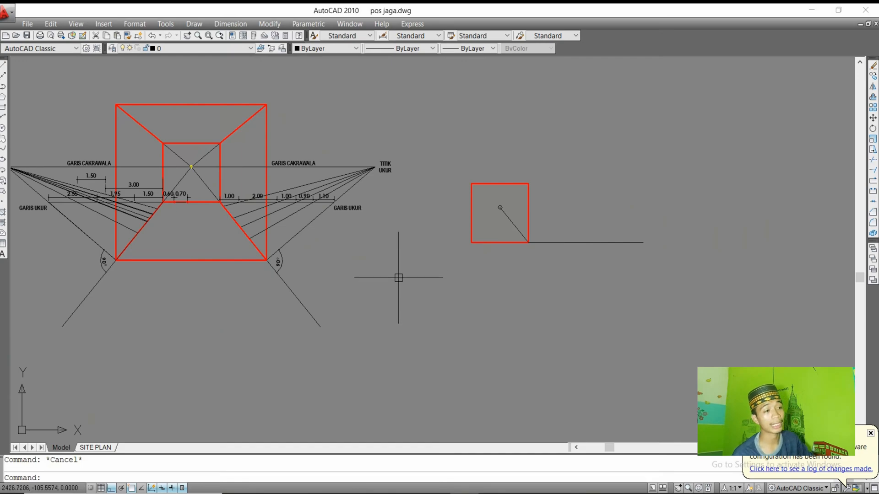
scroll(641, 253, "up", 3)
scroll(636, 251, "down", 2)
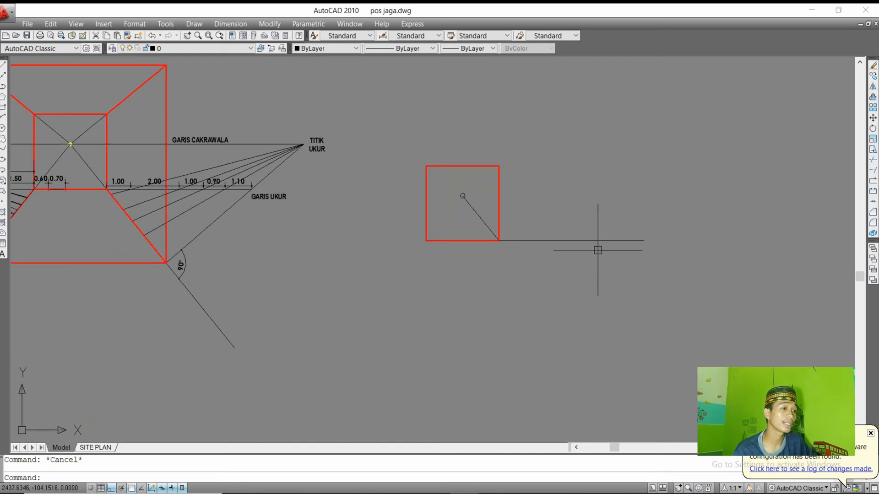
type("l")
key("Return")
key("Escape")
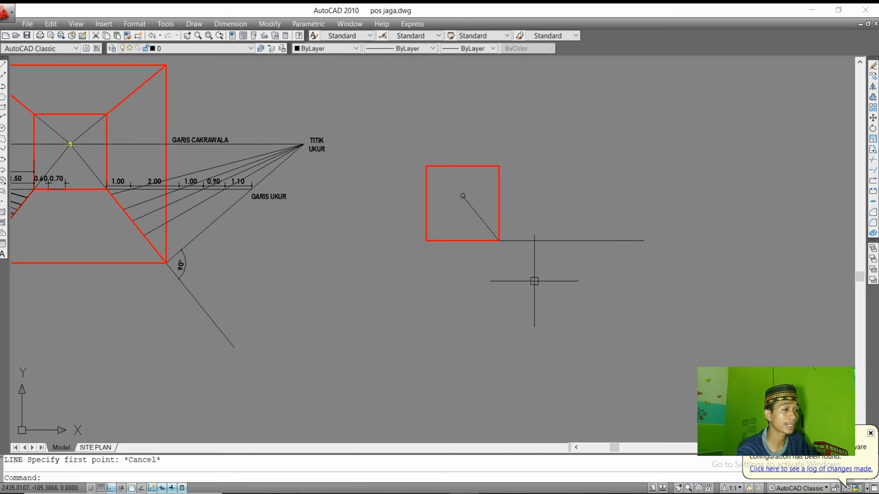
Turn ortho mode off and draw a temporary slanted line below the new measuring line, crossing the path of the square's diagonal.
scroll(534, 280, "down", 2)
type("l")
key("Return")
left_click(634, 282)
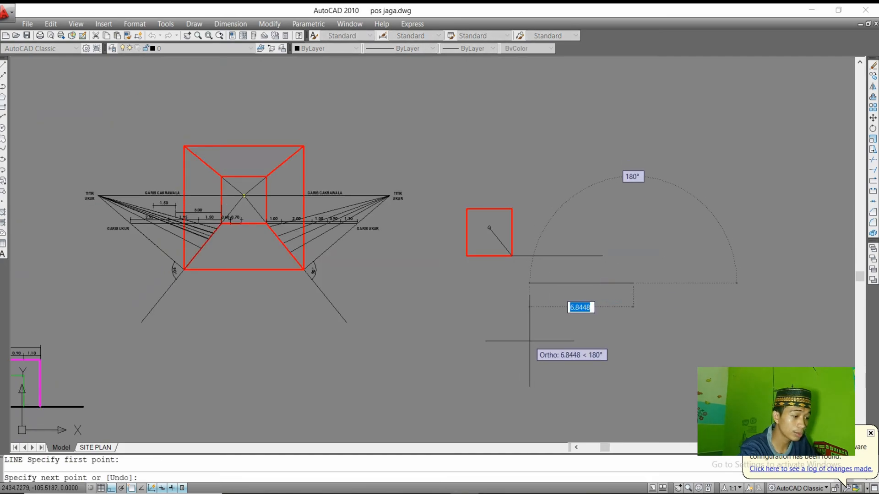
key("F8")
left_click(499, 363)
key("Escape")
Extend the diagonal through the square's lower-right corner to the slanted helper line, and delete the helper line.
left_click(547, 334)
scroll(510, 268, "up", 2)
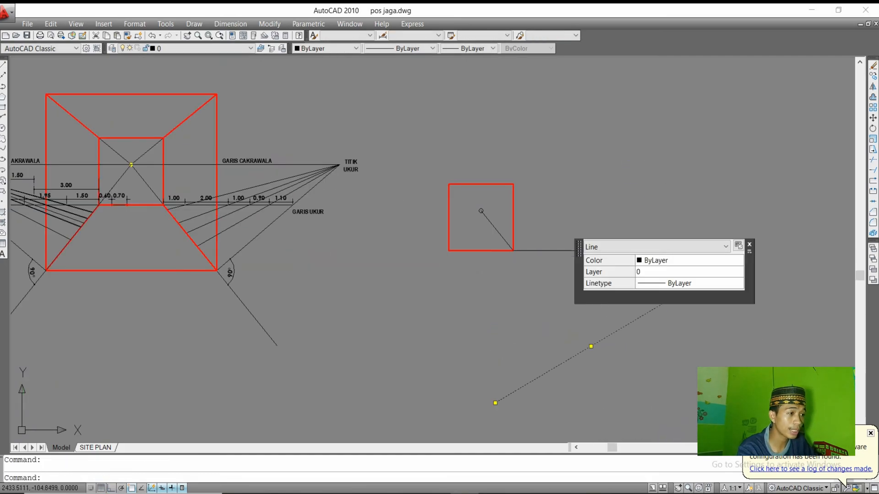
key("Return")
left_click(503, 239)
key("Escape")
left_click(612, 320)
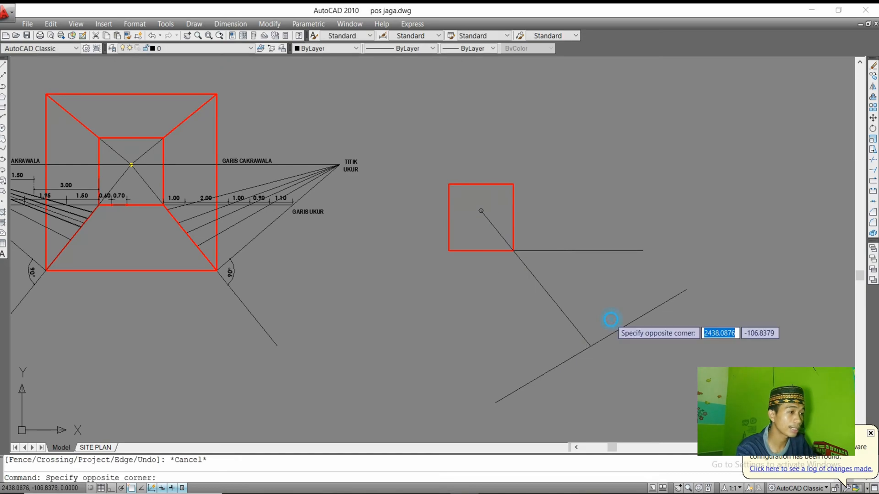
left_click(611, 336)
key("Delete")
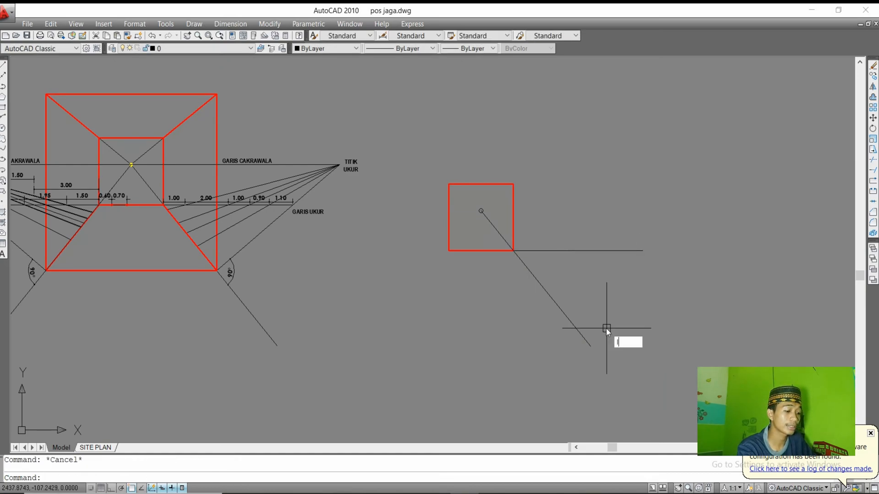
Draw a line from the measuring line's right end perpendicular to the extended diagonal.
type("l")
key("Return")
left_click(642, 251)
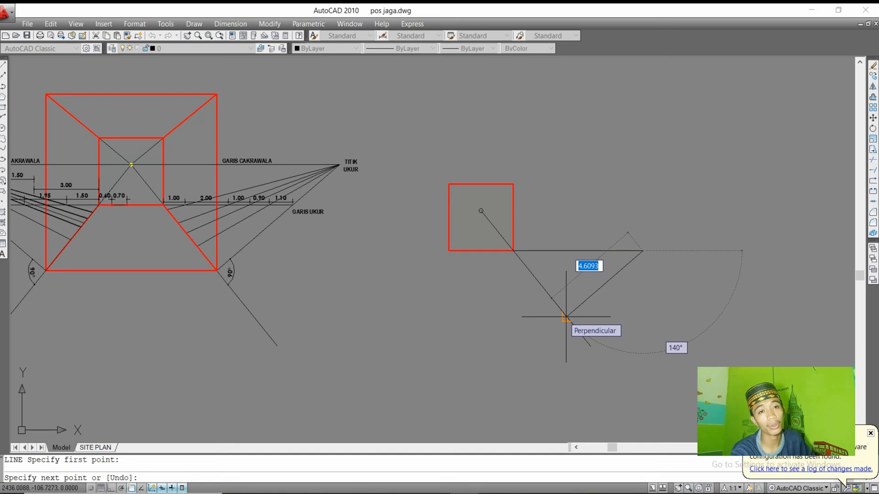
left_click(566, 317)
key("Escape")
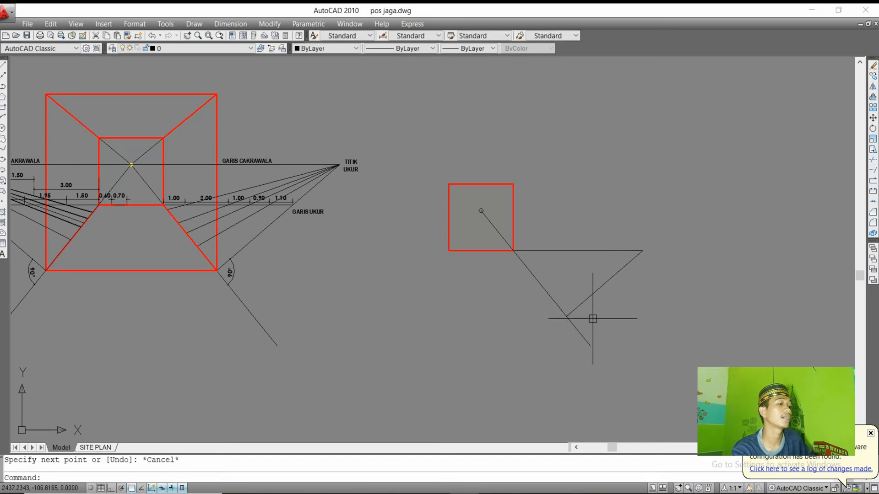
Check the angle between the extended diagonal and the perpendicular line with a temporary angular dimension, and delete that dimension.
type("dan")
scroll(600, 331, "up", 2)
key("Return")
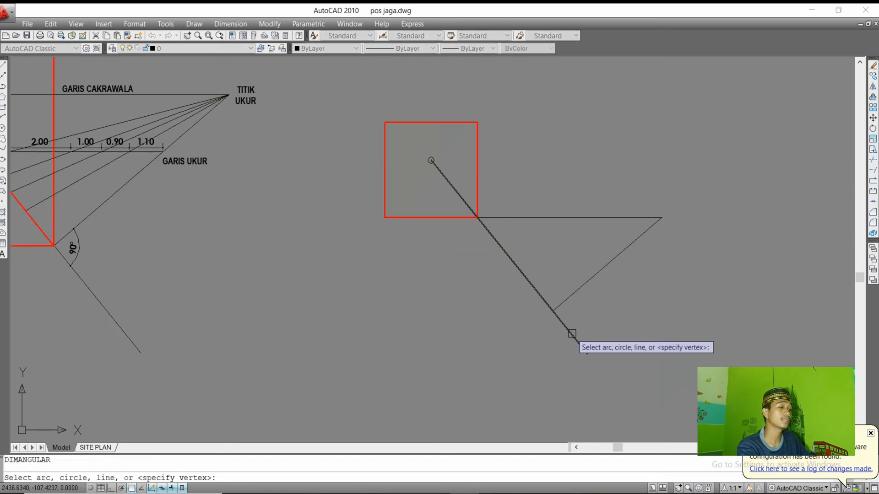
left_click(562, 322)
left_click(567, 302)
left_click(586, 324)
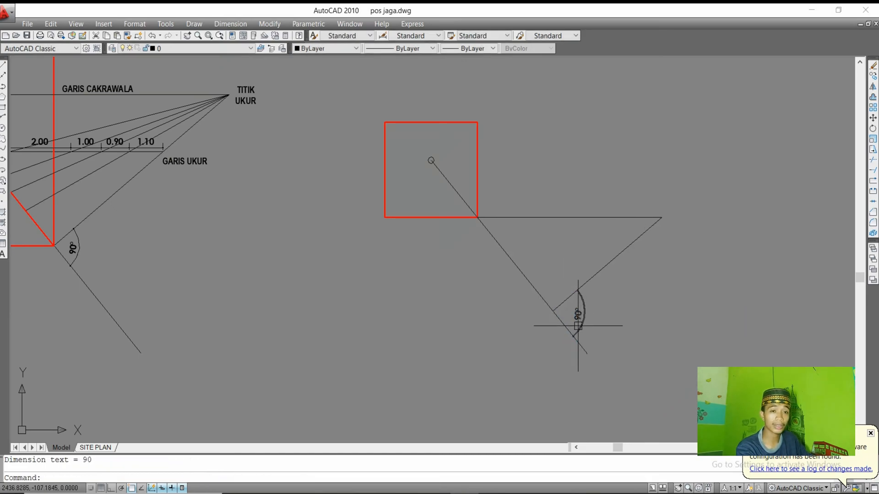
left_click(578, 326)
key("Delete")
Turn ortho mode on and draw a vertical line upward from the foot of the perpendicular to well above the square.
scroll(575, 296, "down", 2)
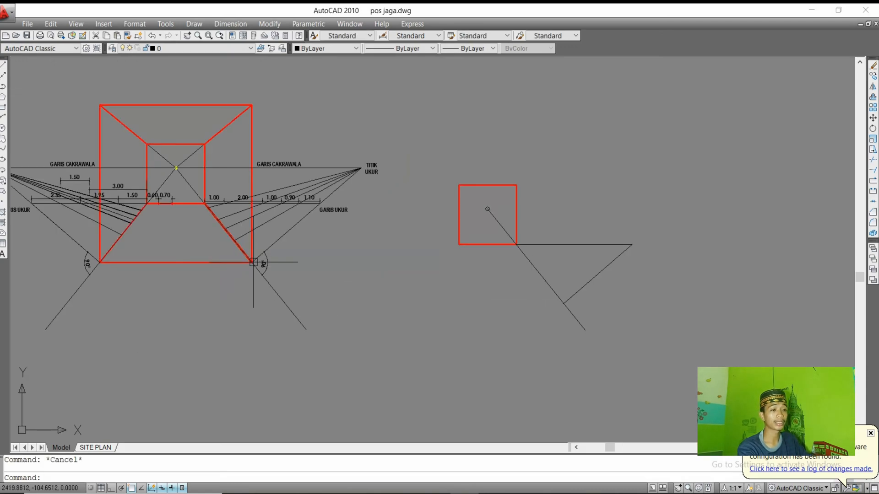
key("Return")
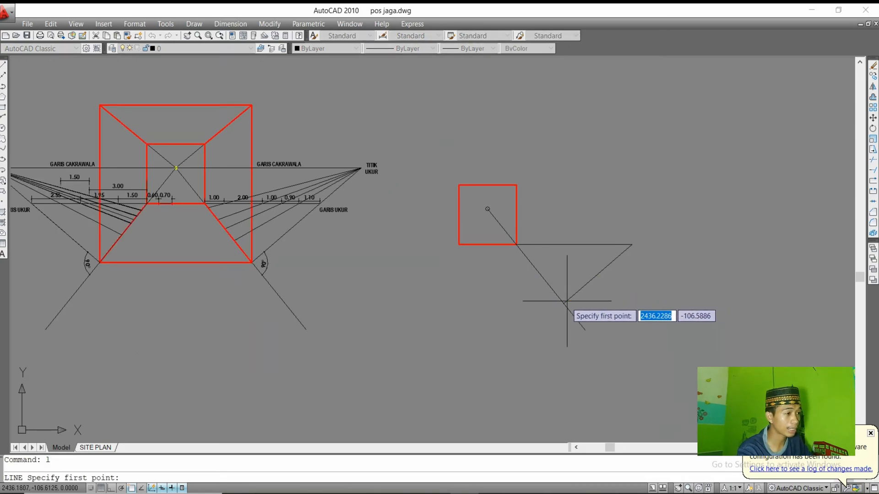
left_click(563, 305)
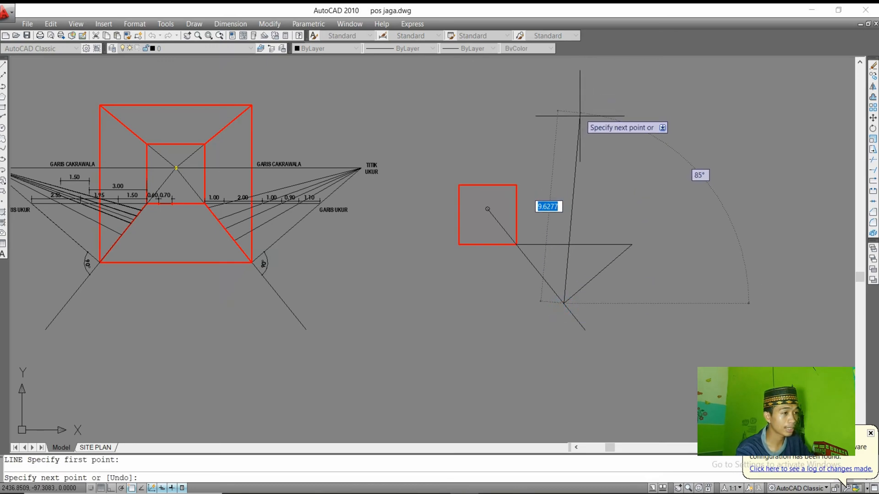
key("F8")
left_click(564, 98)
key("Return")
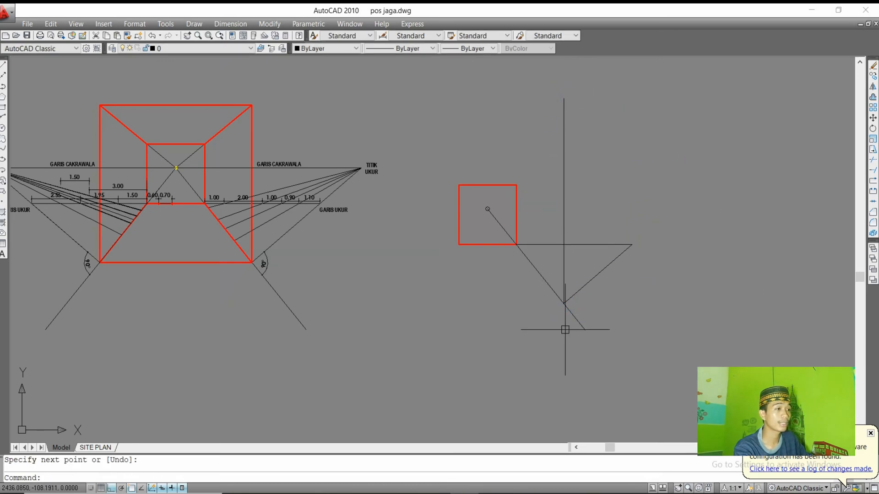
Draw a horizontal line leftward from the foot of the perpendicular to beyond the square's left side.
key("Return")
left_click(562, 302)
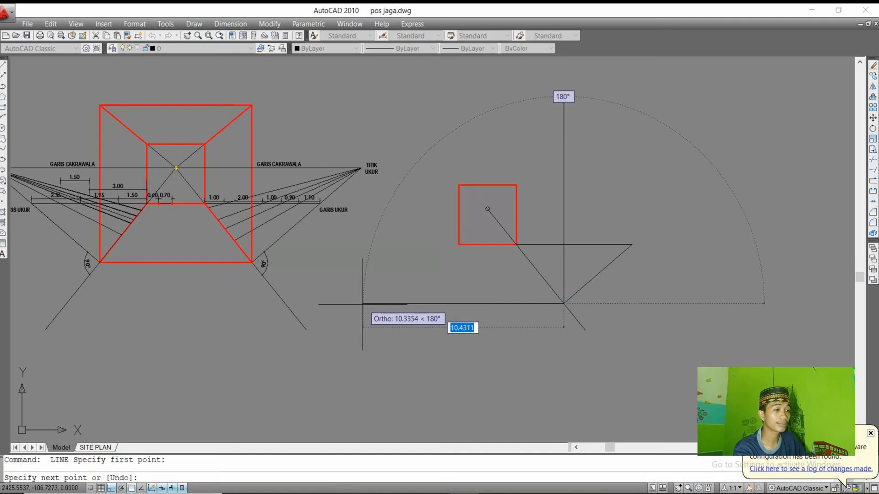
left_click(354, 303)
key("Return")
key("Escape")
Draw a line from the vanishing-point circle's centre to the square's upper-right corner.
scroll(483, 213, "up", 5)
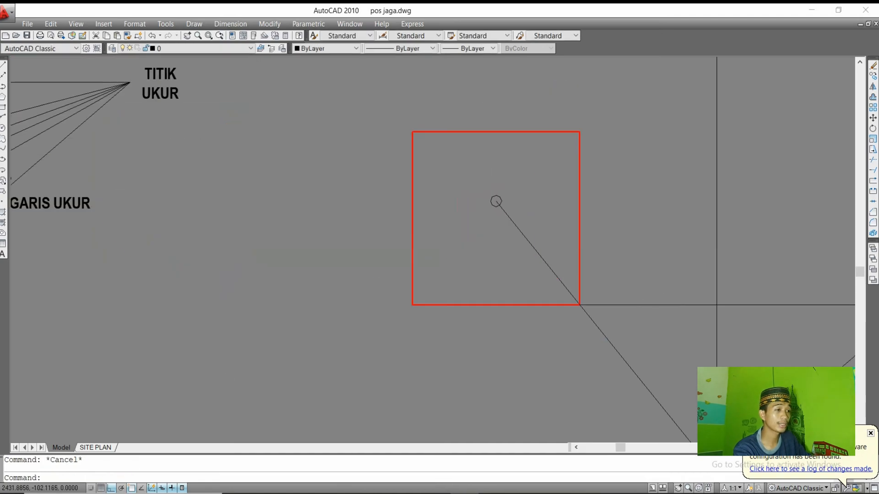
type("l")
key("Return")
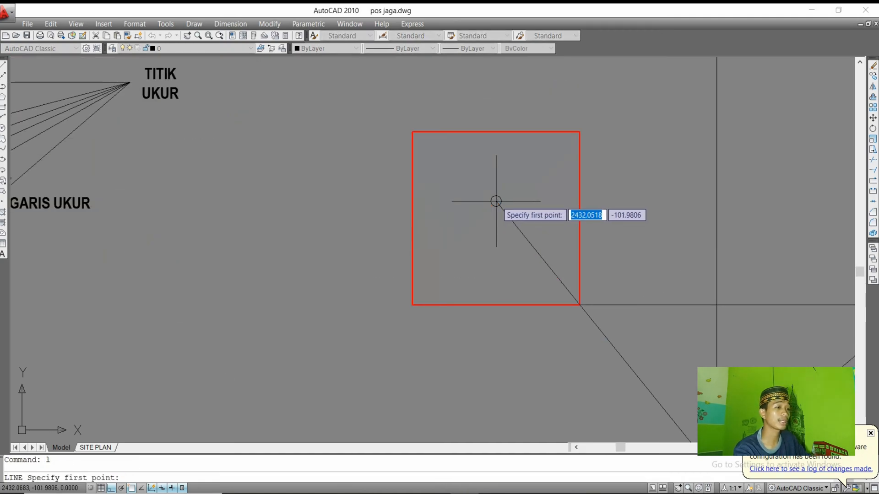
scroll(522, 183, "down", 2)
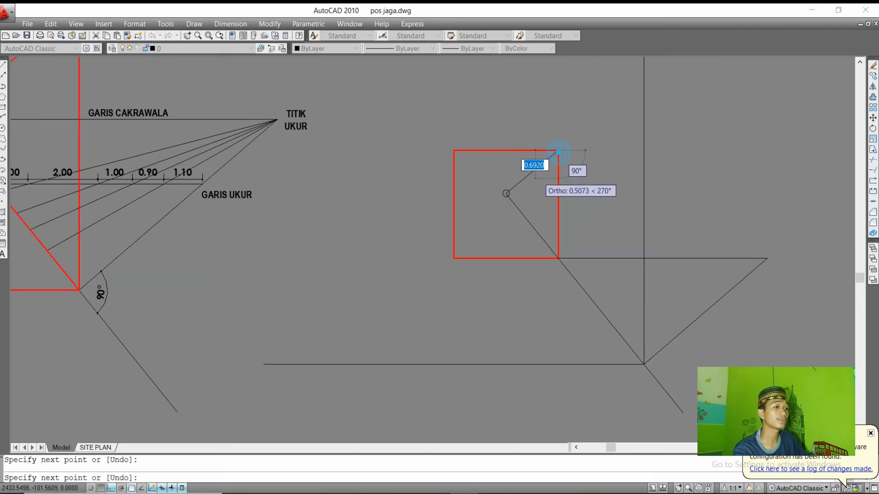
key("Escape")
Extend the upper-right diagonal to the tall vertical line.
scroll(532, 181, "down", 2)
left_click(602, 135)
type("e")
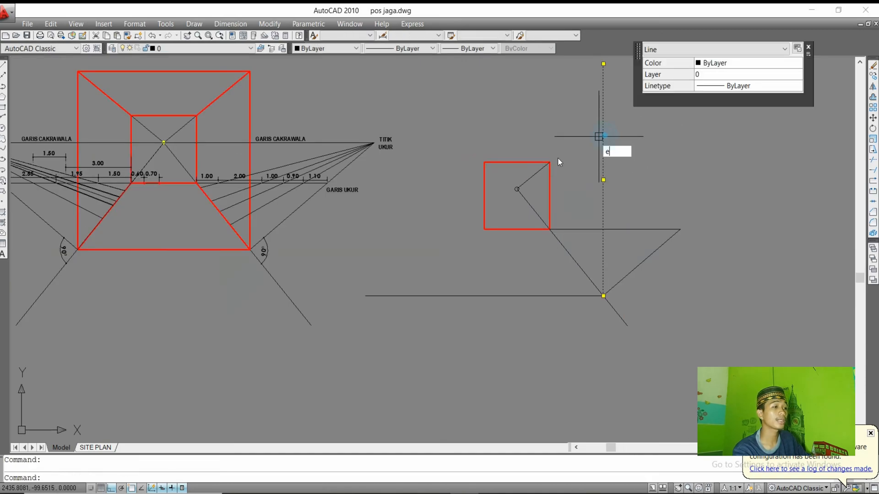
type("x")
key("Return")
left_click(529, 178)
key("Escape")
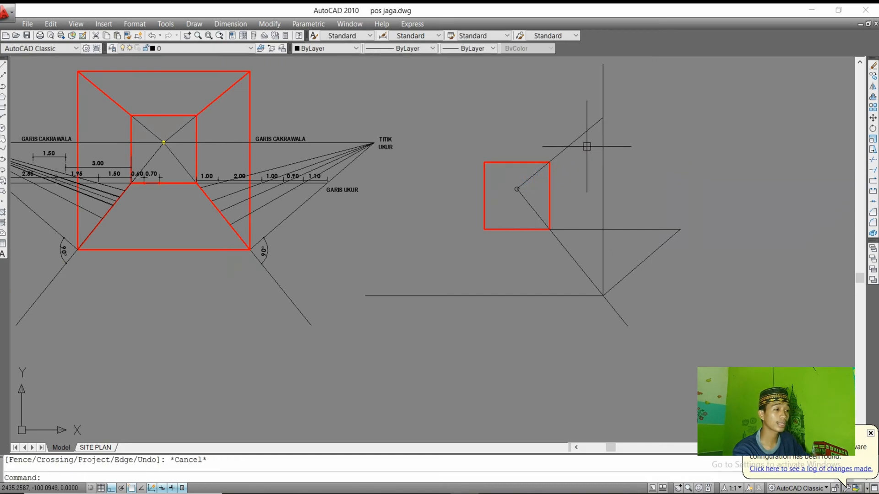
Mirror the upper-right diagonal about the vertical axis through the circle's centre, keeping the original.
left_click(560, 153)
type("mi")
key("Return")
scroll(543, 171, "up", 5)
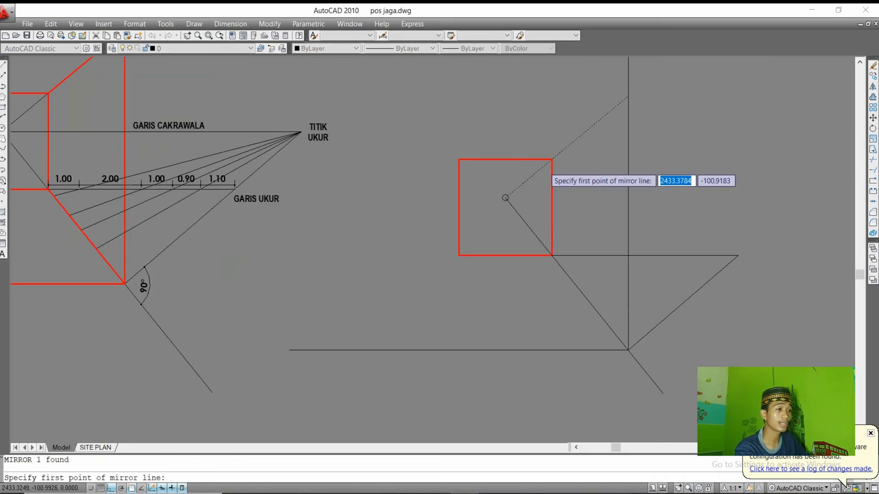
left_click(467, 223)
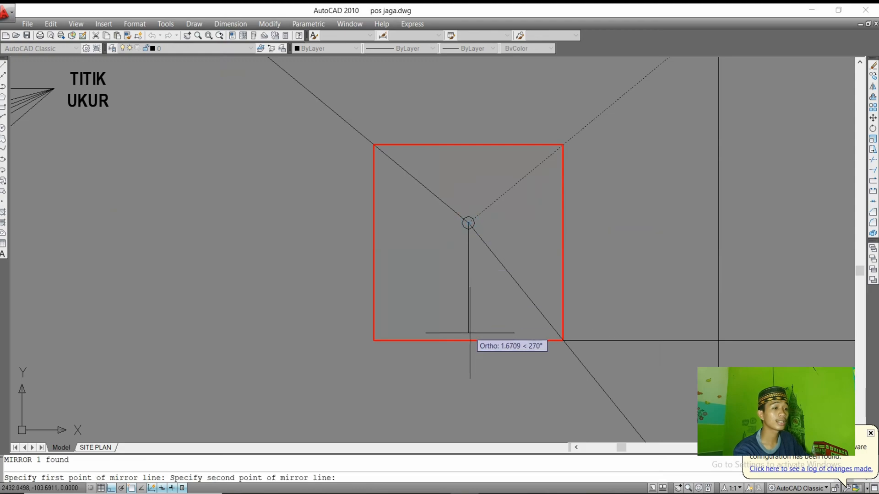
left_click(467, 349)
key("Return")
key("Escape")
Draw a rectangle from the outer end of the upper-left diagonal to the intersection at the tall vertical line's foot.
scroll(419, 260, "down", 6)
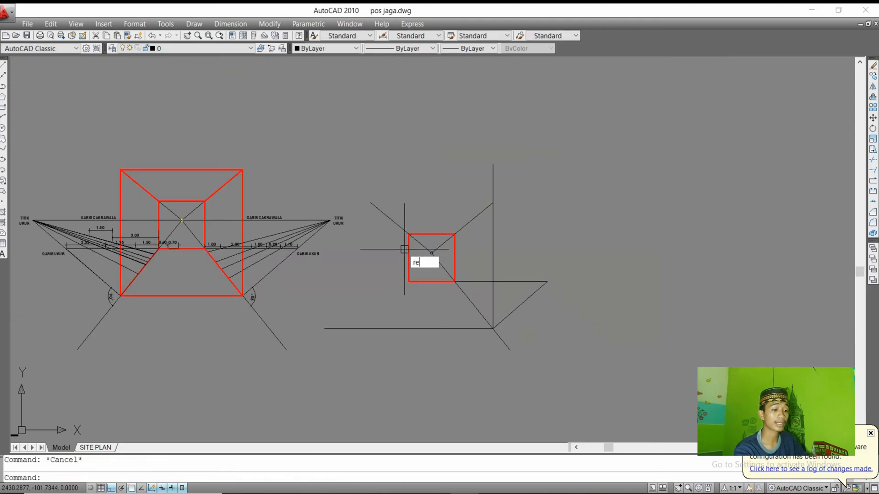
type("rec")
key("Return")
left_click(372, 202)
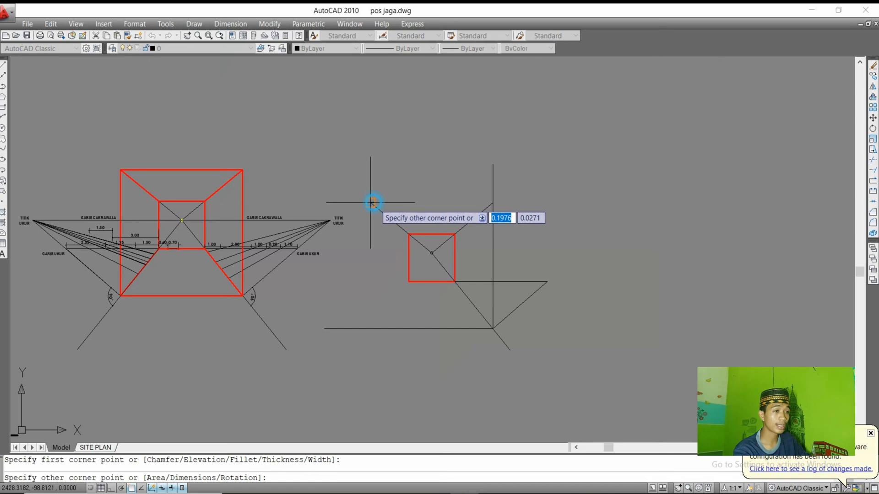
left_click(492, 328)
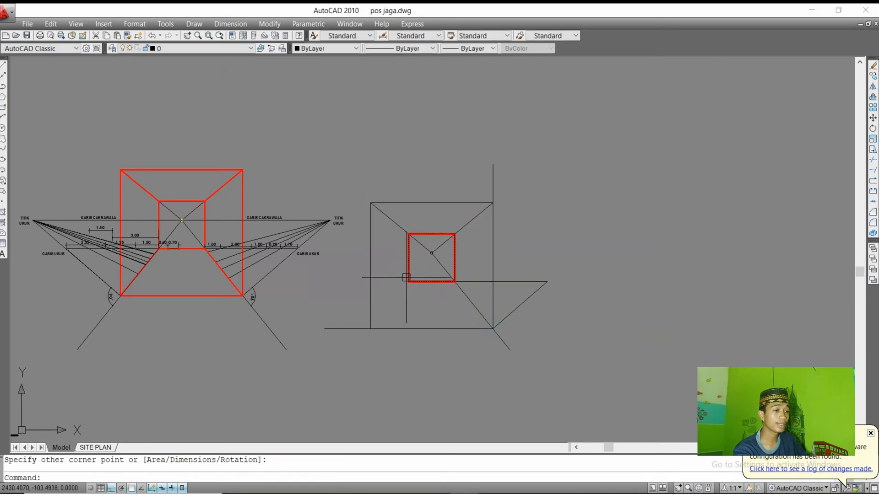
Match the outer rectangle and both upper diagonals to the properties of the red inner square.
left_click(411, 279)
type("ma")
key("Return")
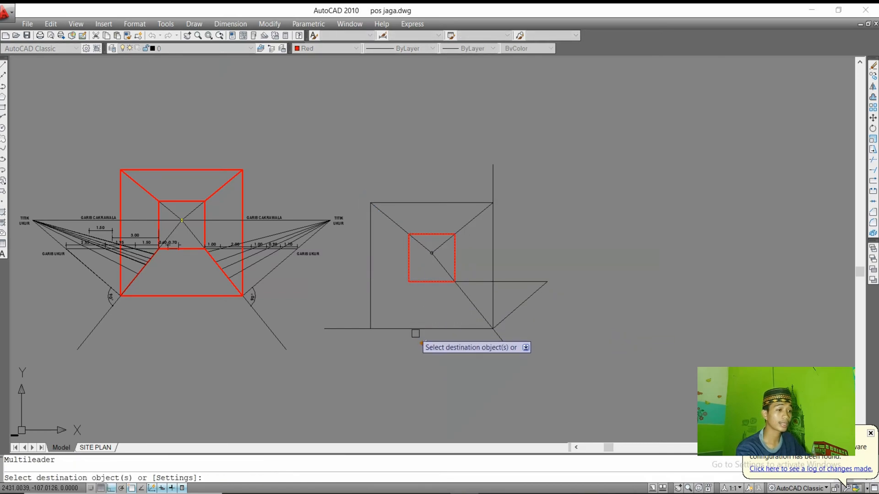
left_click(413, 329)
left_click(399, 224)
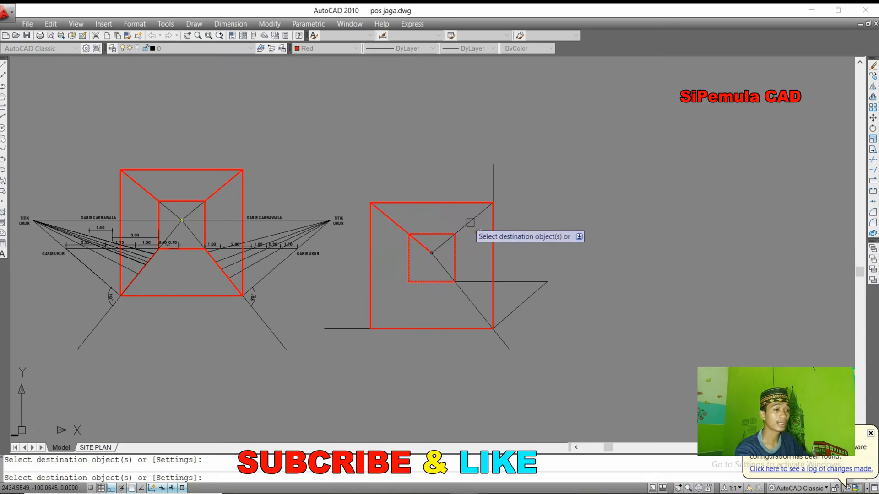
left_click(447, 241)
key("Escape")
Trim the portions of the two upper diagonals that lie inside the inner square.
type("tr")
key("Return")
key("Return")
left_click(447, 243)
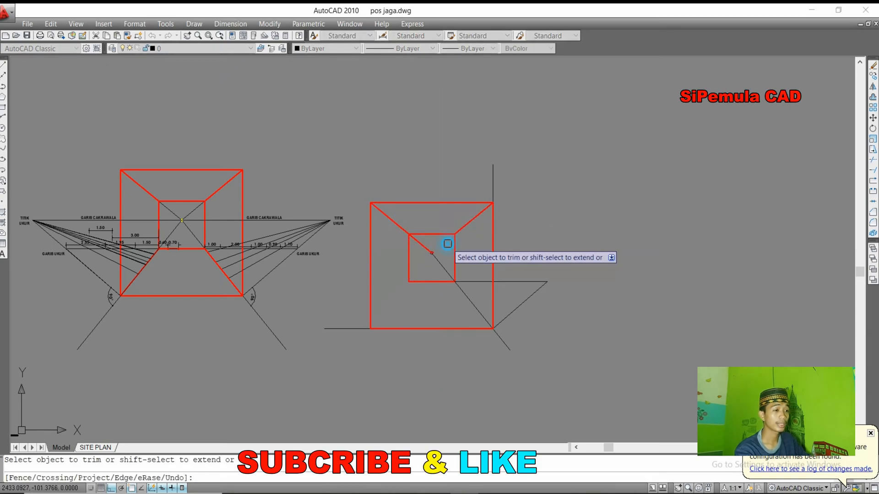
key("Escape")
Draw lines joining the inner square's two lower corners to the corresponding lower corners of the outer frame.
scroll(458, 302, "up", 4)
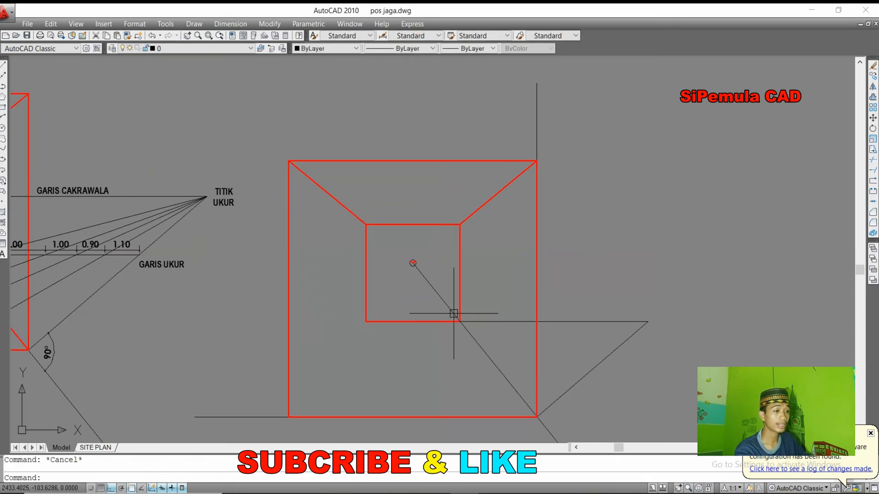
type("l")
key("Return")
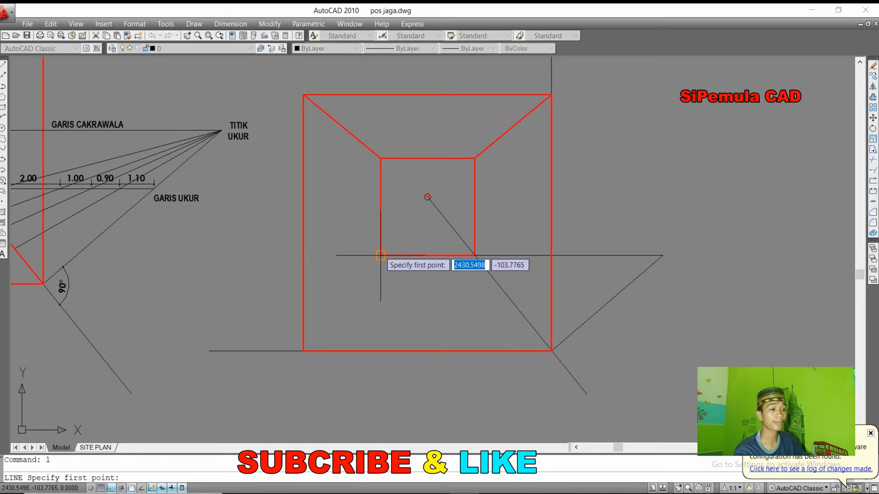
left_click(380, 255)
left_click(303, 351)
key("Return")
key("Return")
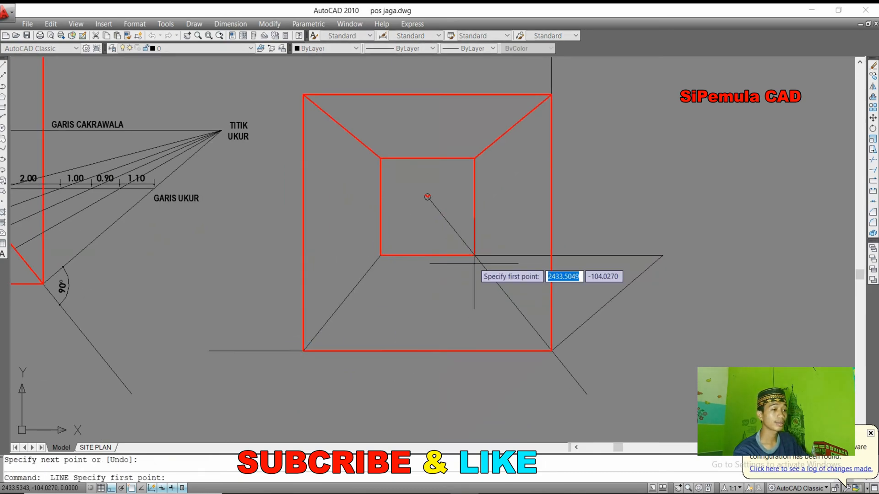
left_click(474, 255)
left_click(552, 351)
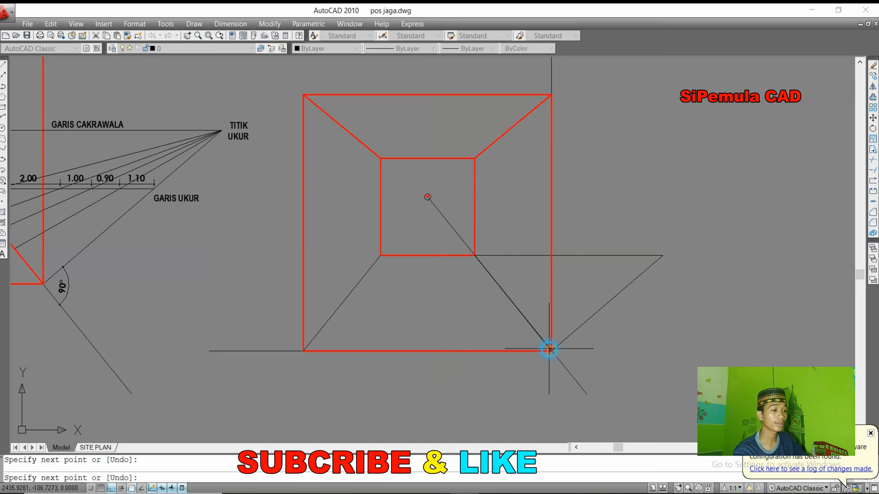
key("Escape")
Match the two lower corner lines to the properties of the red upper-right diagonal.
scroll(513, 316, "down", 4)
scroll(345, 277, "down", 4)
scroll(206, 278, "up", 5)
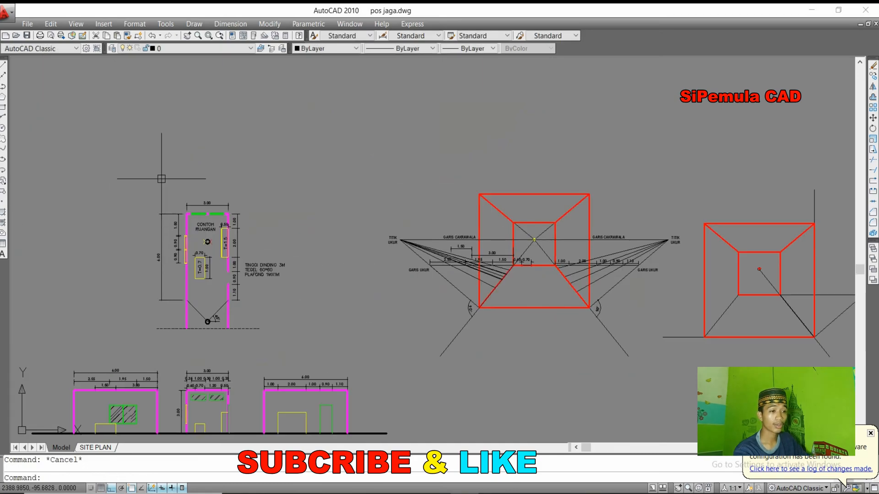
scroll(220, 248, "down", 4)
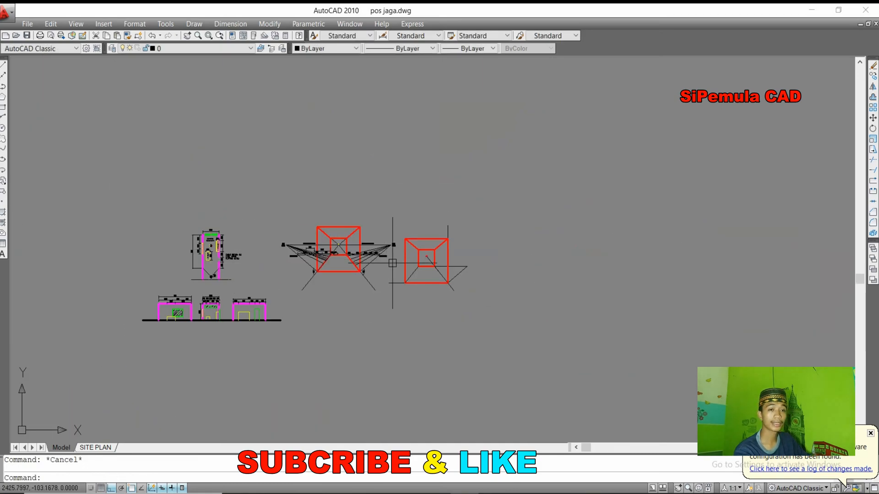
scroll(394, 247, "up", 3)
left_click(475, 221)
scroll(474, 224, "up", 3)
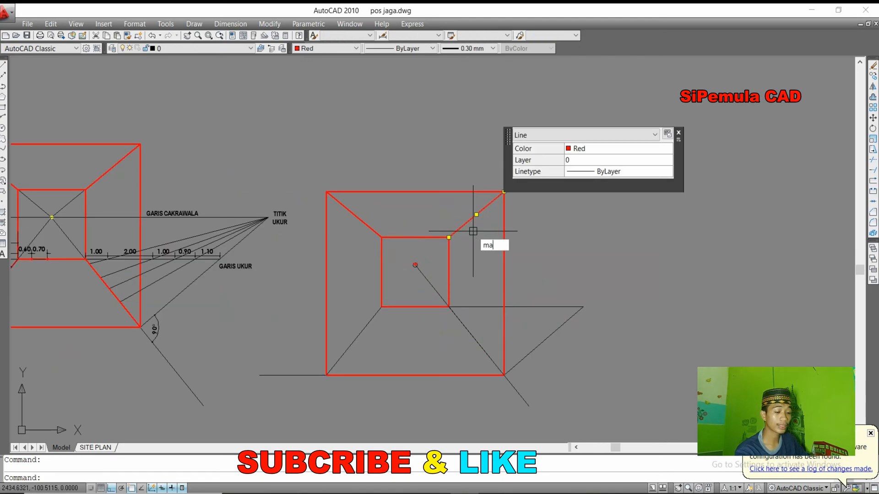
type("ma")
key("Return")
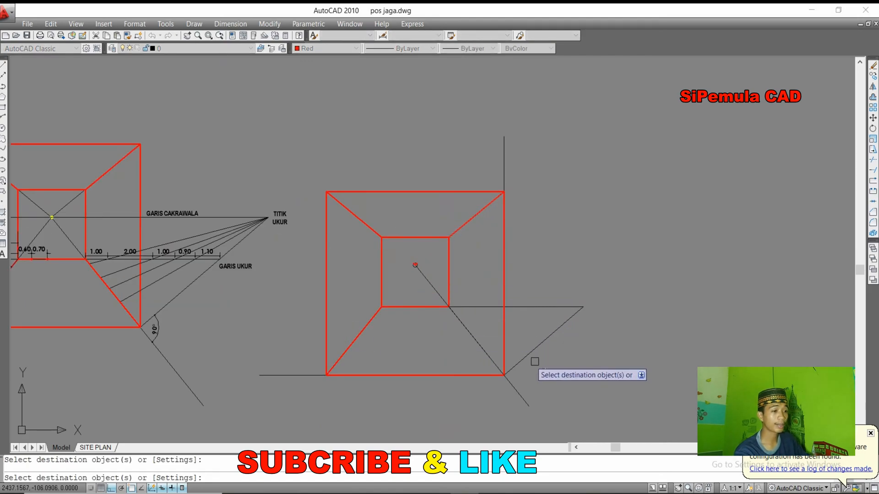
left_click(475, 339)
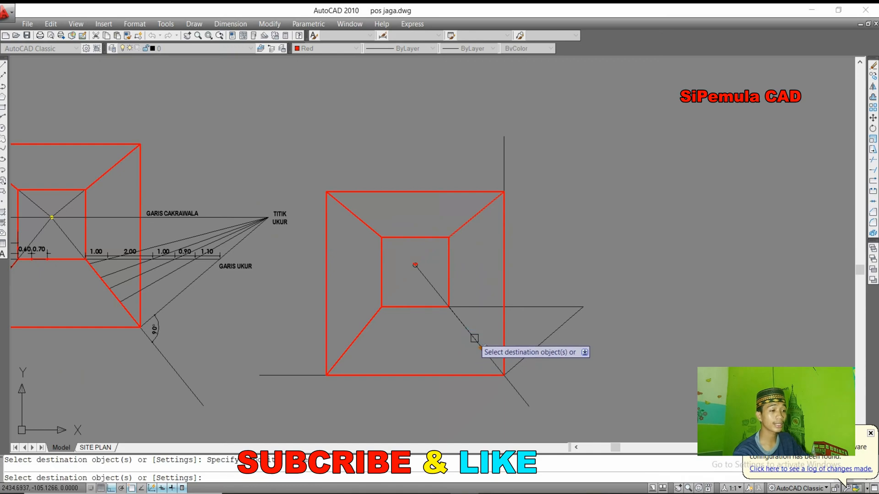
key("Escape")
Add a linear dimension to the first measuring-line segment, starting at the inner square's lower-right corner.
scroll(446, 328, "down", 2)
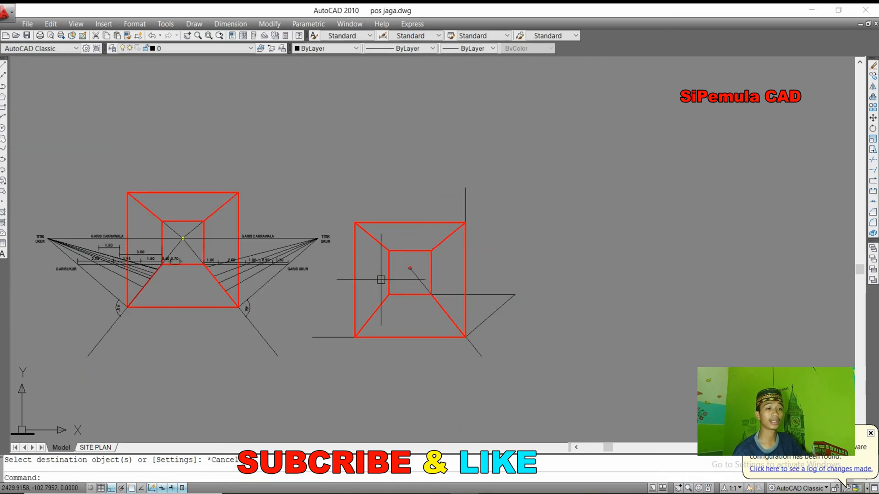
middle_click_drag(384, 284, 418, 249)
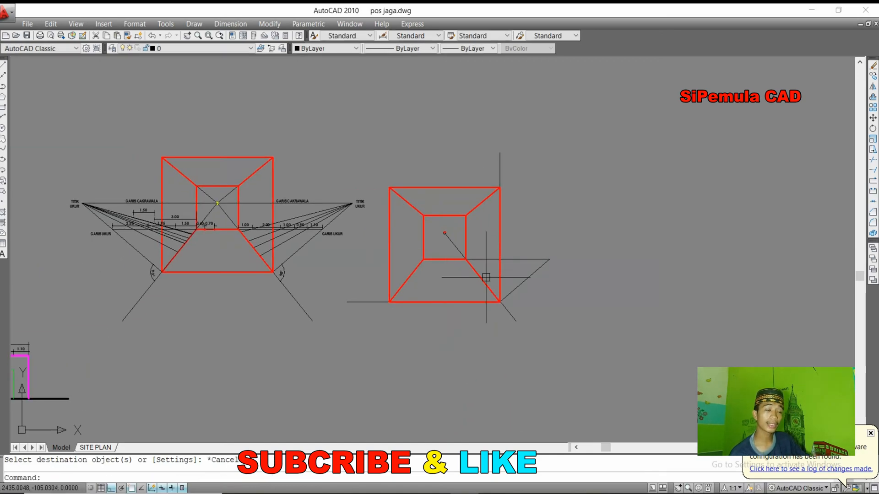
mouse_move(449, 295)
middle_mouse_down()
mouse_move(458, 275)
mouse_move(487, 259)
mouse_move(550, 259)
middle_mouse_up()
scroll(549, 215, "up", 2)
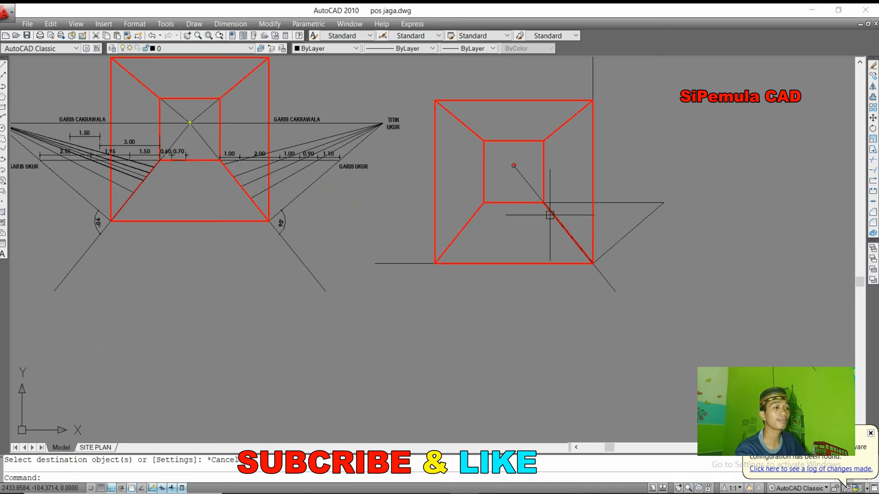
key("Return")
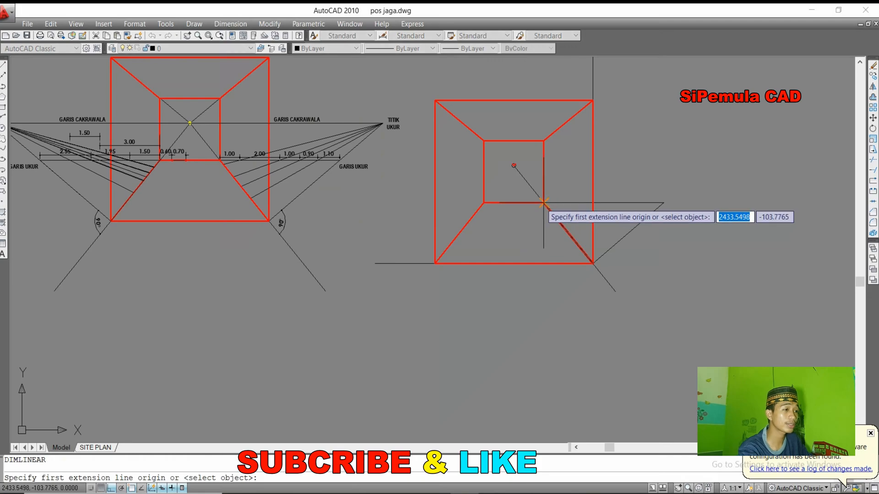
left_click(543, 203)
left_click(564, 203)
left_click(562, 196)
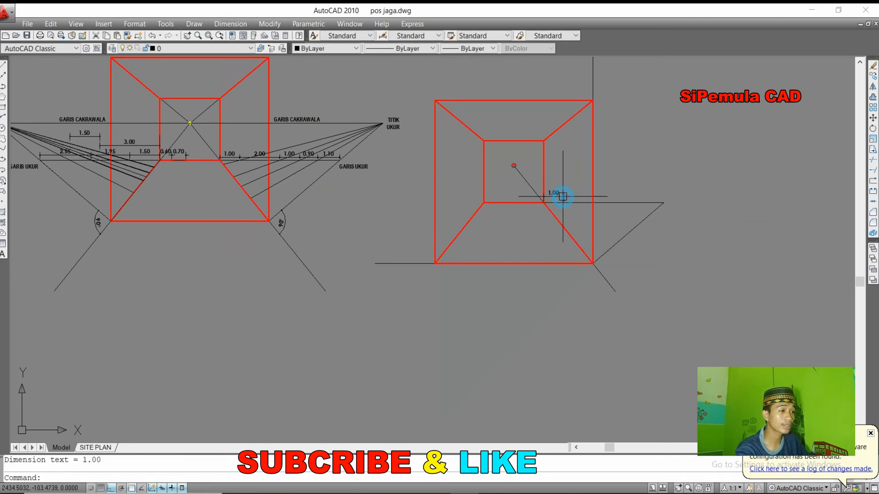
Continue the dimension chain across the four remaining segments to the measuring line's right end.
scroll(563, 197, "up", 3)
type("dco")
scroll(564, 197, "down", 2)
key("Return")
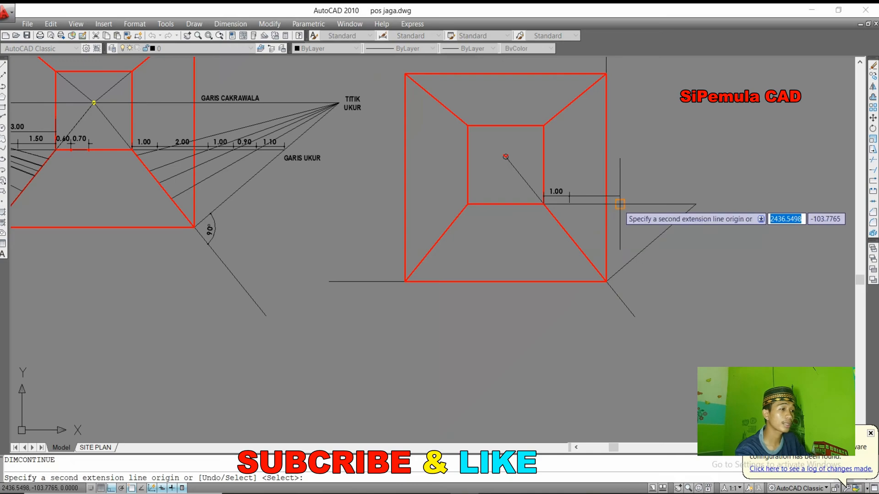
left_click(620, 204)
left_click(645, 205)
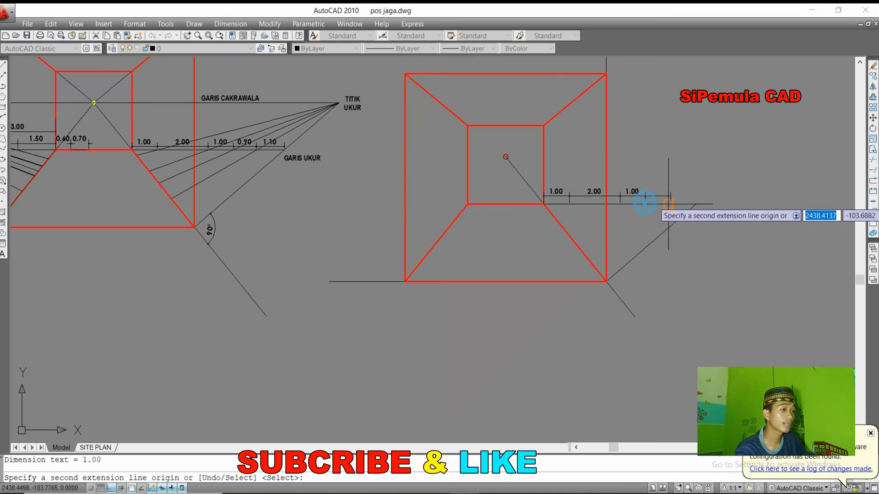
left_click(669, 204)
left_click(696, 204)
key("Escape")
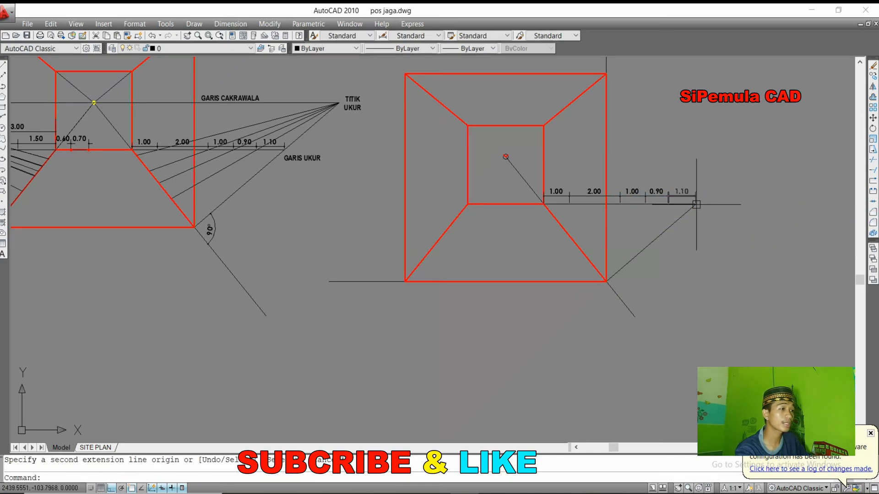
Compare the new perspective's measuring-line divisions with the sample room's floor plan, elevations and finished reference perspective.
scroll(632, 197, "down", 3)
scroll(183, 200, "up", 5)
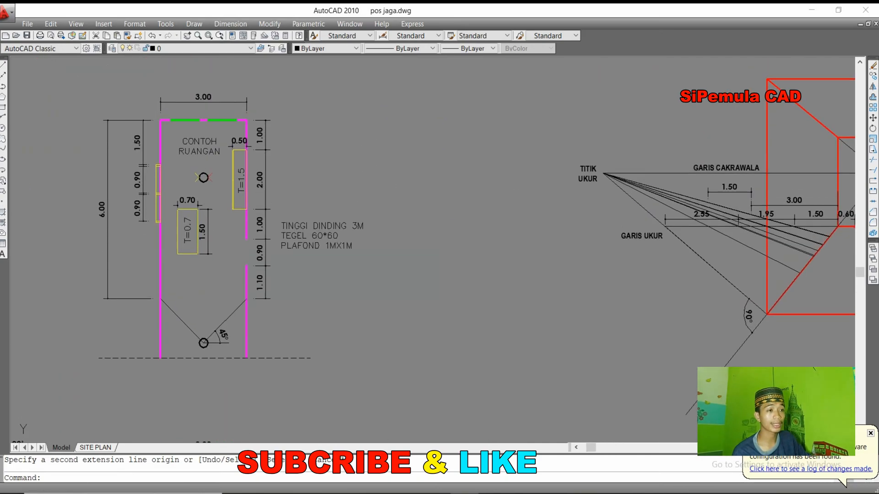
middle_click_drag(574, 279, 266, 236)
scroll(265, 235, "down", 3)
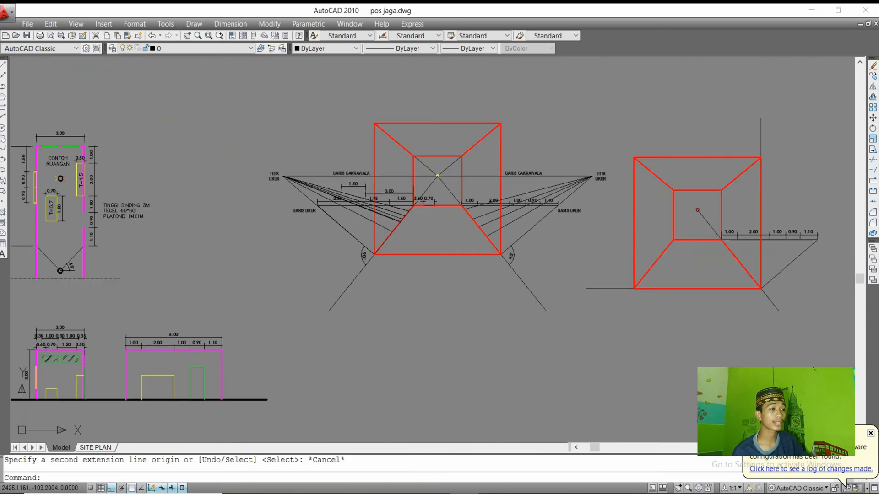
scroll(676, 230, "up", 3)
middle_click_drag(745, 230, 472, 165)
scroll(470, 166, "down", 4)
scroll(399, 169, "down", 3)
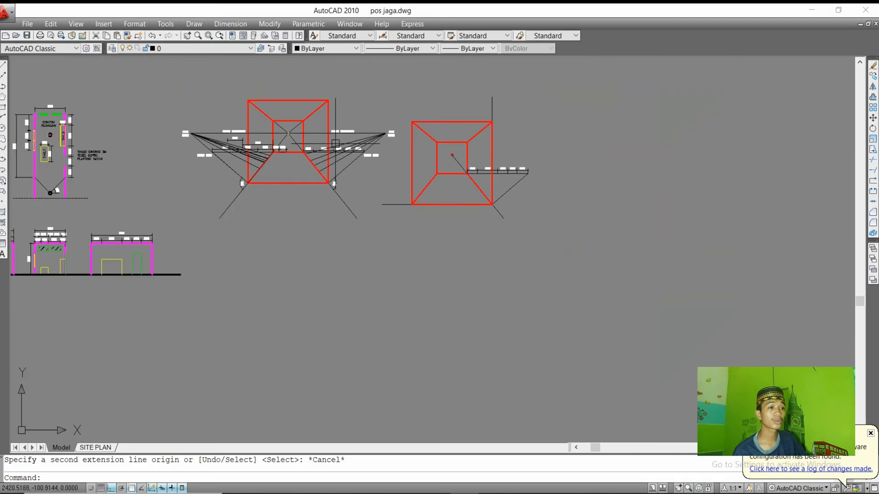
middle_click_drag(69, 147, 166, 112)
scroll(166, 128, "up", 5)
middle_click_drag(170, 149, 222, 213)
scroll(195, 140, "up", 3)
middle_click_drag(205, 133, 232, 264)
scroll(246, 208, "up", 3)
scroll(235, 194, "down", 9)
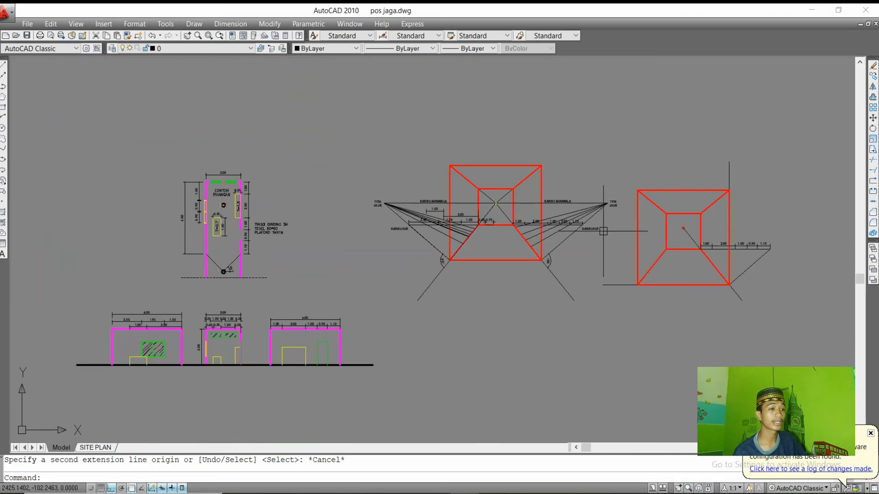
Draw a horizontal horizon line about 16.3 units long from the vanishing-point circle's centre toward the right.
scroll(755, 252, "up", 4)
key("Return")
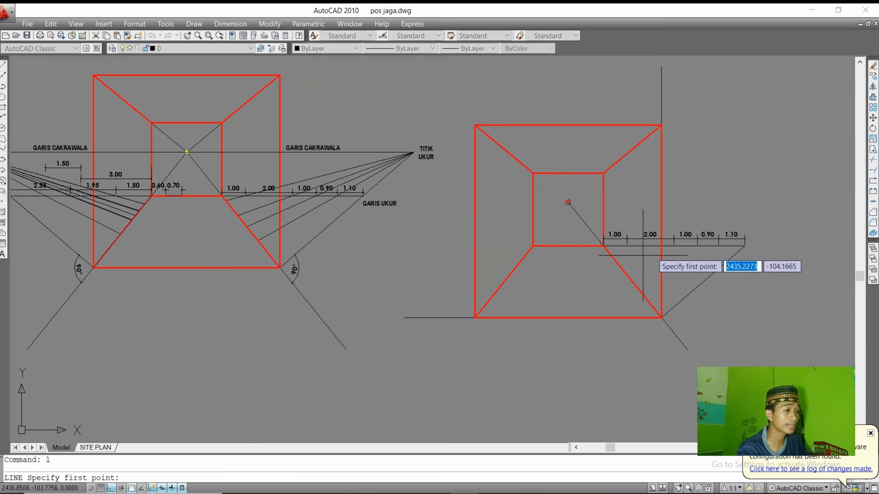
middle_click_drag(768, 254, 621, 294)
scroll(418, 236, "up", 5)
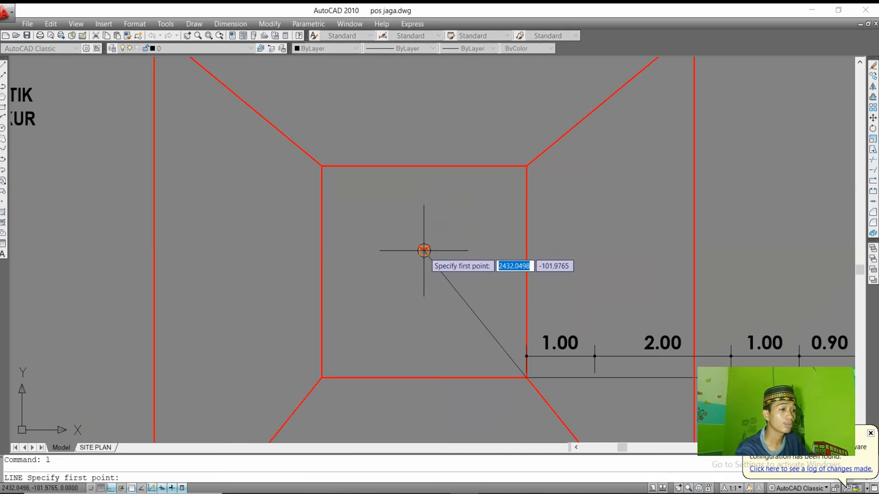
left_click(420, 247)
scroll(357, 229, "down", 9)
scroll(425, 243, "up", 2)
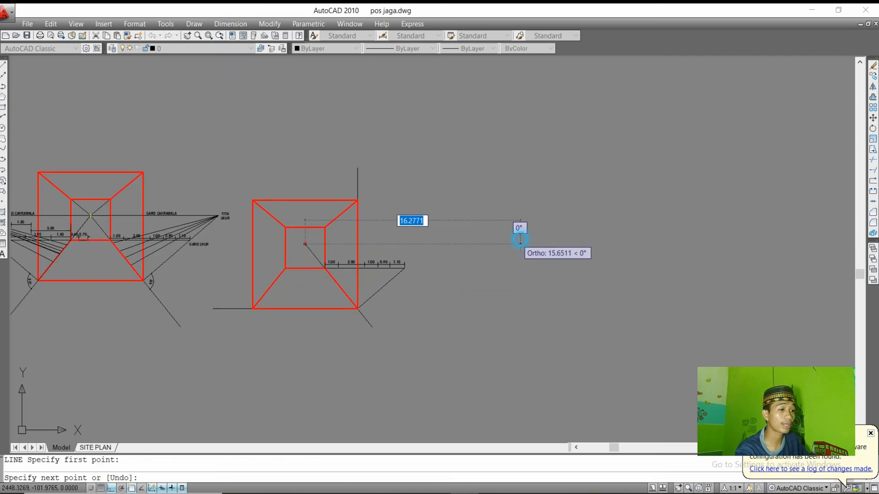
left_click(518, 243)
key("Return")
Extend the slanted line from the frame's lower-right corner up to the horizon line.
left_click(433, 244)
scroll(412, 256, "up", 3)
type("ex")
key("Return")
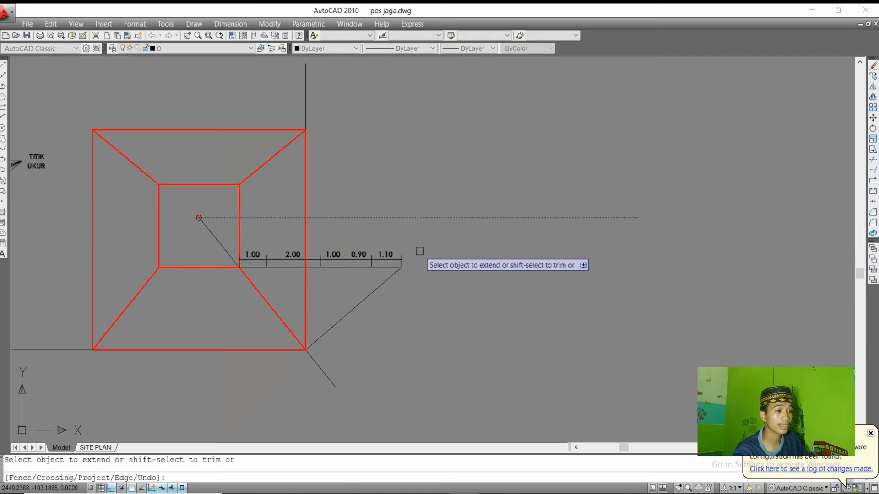
left_click(386, 281)
key("Escape")
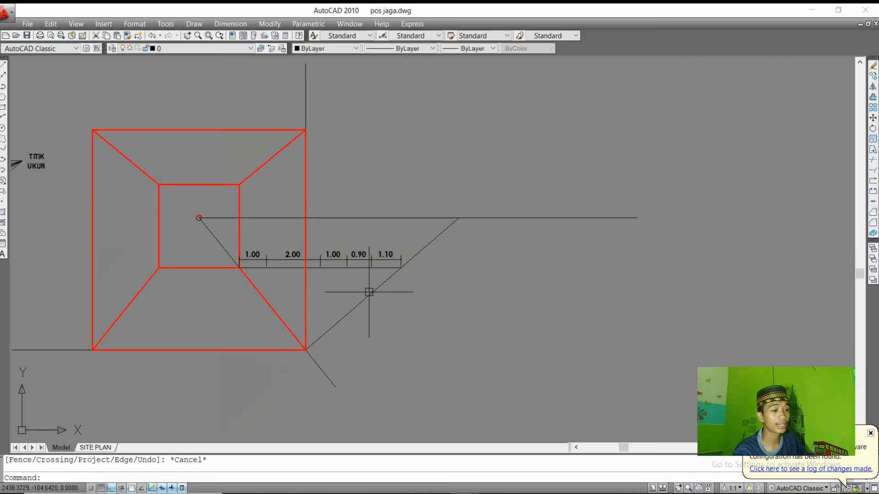
Draw a circle of radius 0.1 centred where the slanted line meets the horizon line.
type("c")
key("Return")
left_click(458, 218)
scroll(458, 229, "down", 3)
scroll(465, 236, "up", 2)
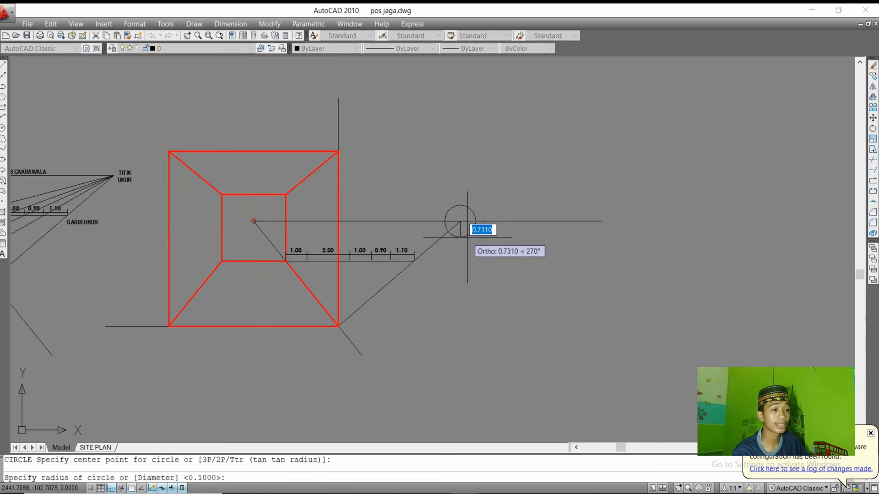
scroll(467, 237, "up", 3)
type("0.1")
key("Return")
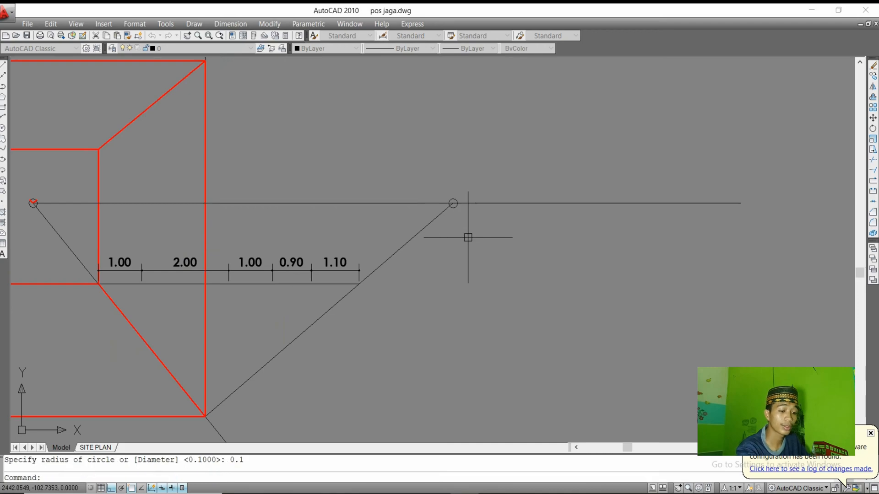
Trim off the part of the horizon line that extends past the measuring-point circle's centre.
left_click(498, 203)
key("Escape")
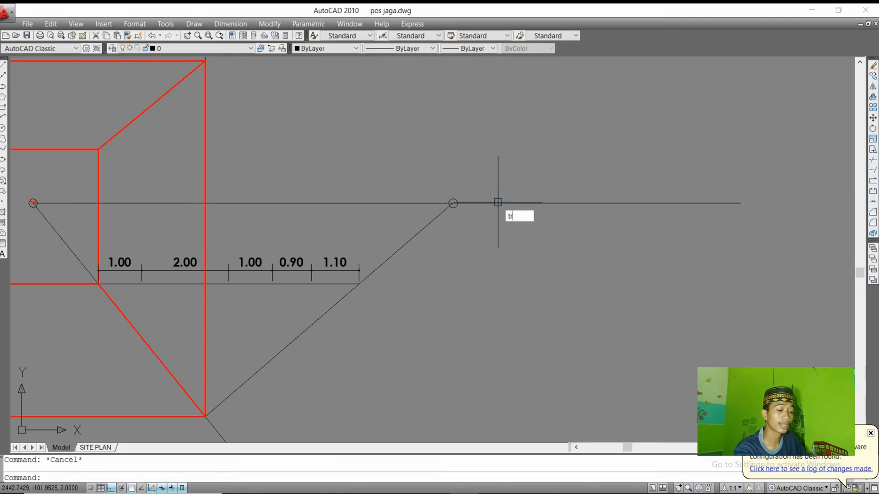
type("tr")
key("Return")
key("Return")
key("Escape")
scroll(455, 203, "up", 5)
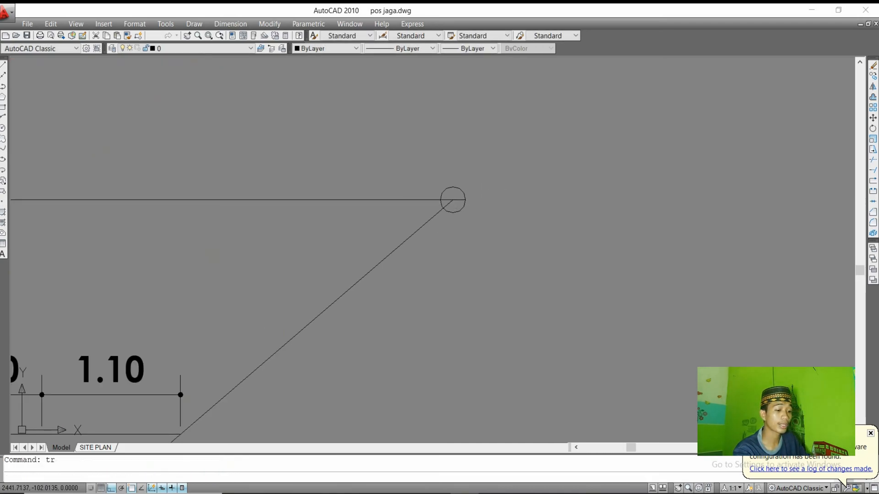
key("Return")
key("Return")
key("Escape")
Draw lines joining the measuring point to the measuring-line divisions at both ends of the 0.90 segment.
type("l")
key("Return")
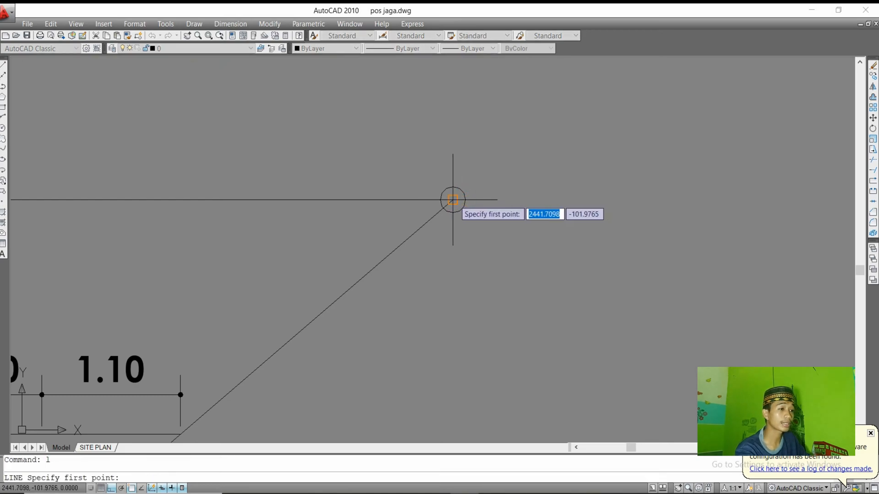
left_click(457, 199)
scroll(458, 199, "down", 4)
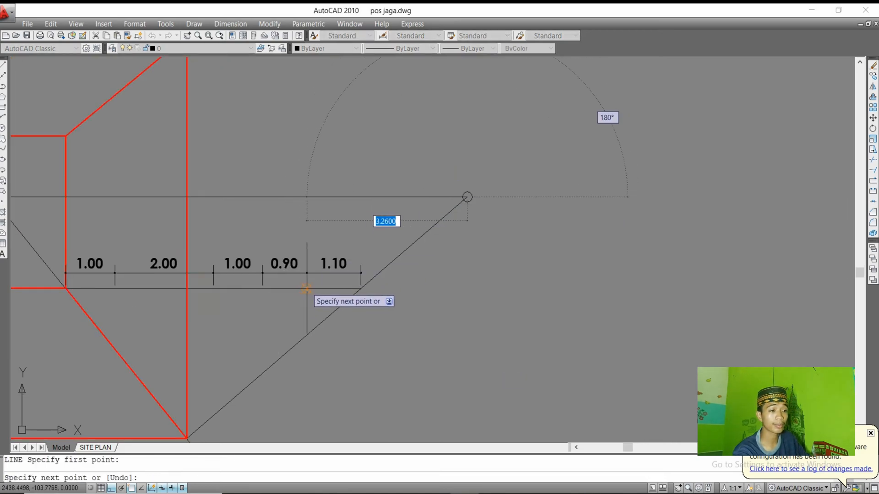
left_click(307, 287)
key("Escape")
key("space")
left_click(262, 288)
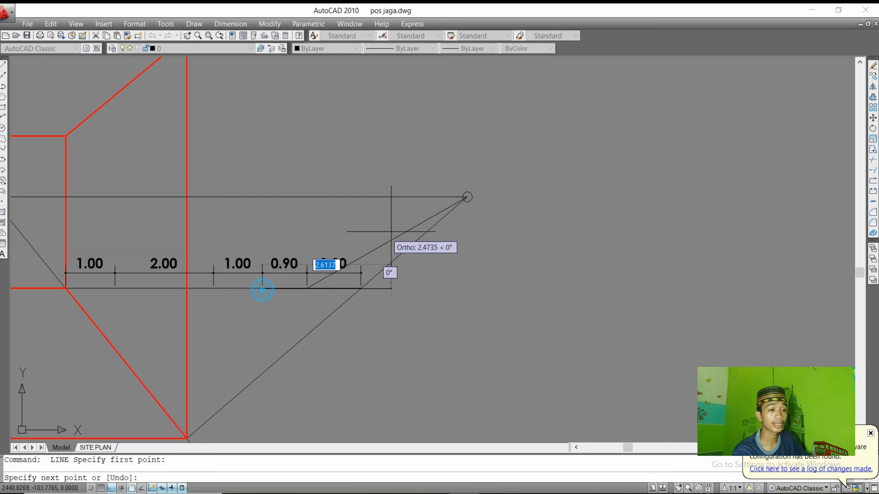
left_click(467, 197)
key("Escape")
Draw lines joining the measuring point to the measuring-line divisions at both ends of the 2.00 segment.
key("space")
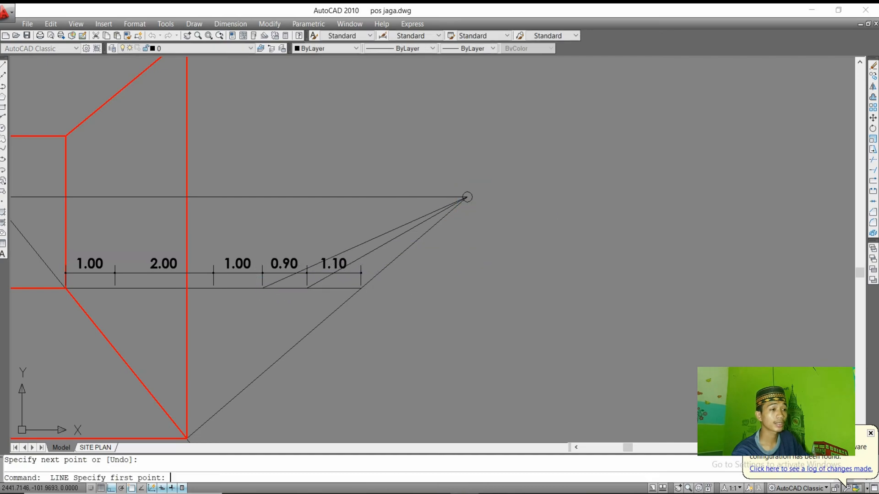
left_click(467, 197)
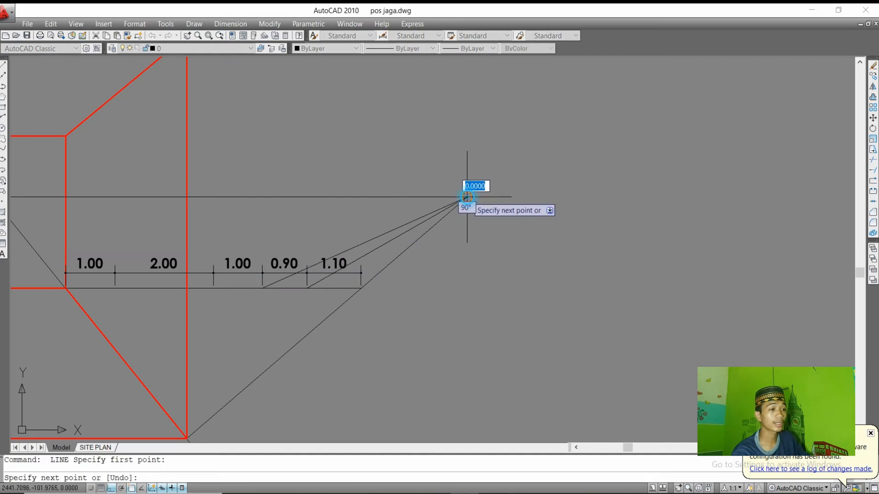
left_click(213, 288)
key("Escape")
key("space")
left_click(114, 287)
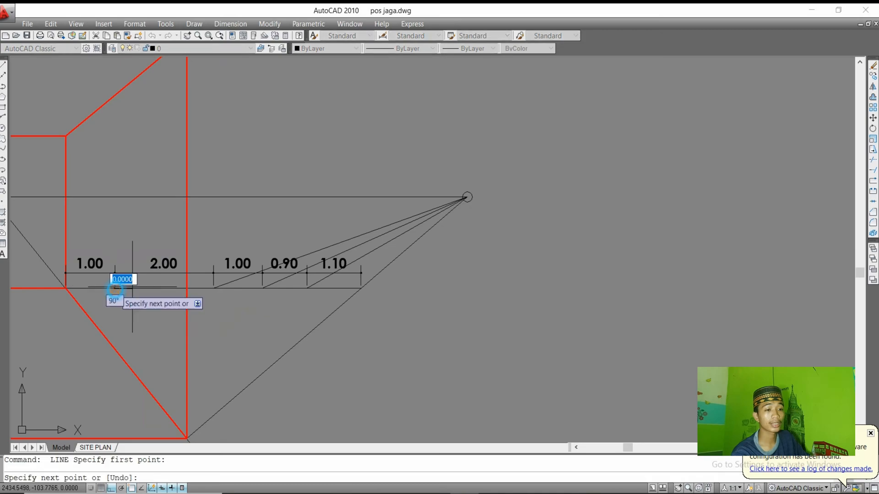
scroll(467, 197, "up", 3)
left_click(462, 189)
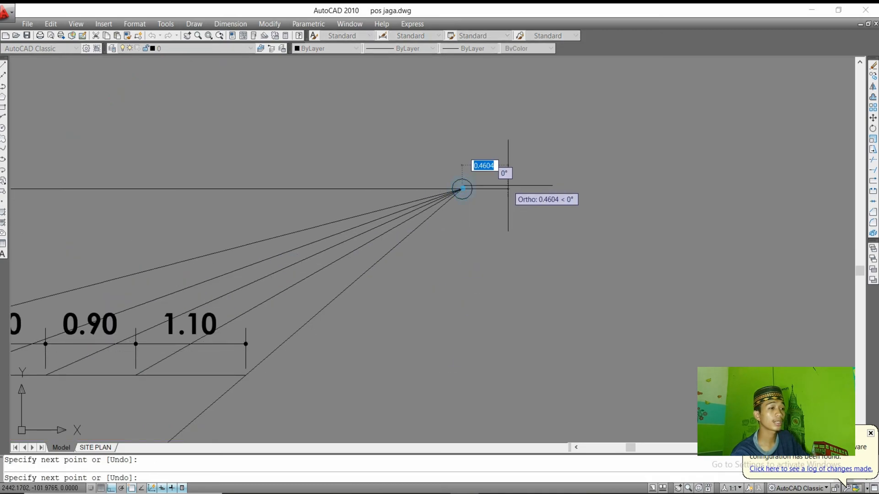
key("space")
Compare the new perspective's measuring-point lines with the finished reference perspective beside it.
scroll(508, 206, "down", 8)
scroll(444, 230, "up", 3)
mouse_move(380, 188)
middle_mouse_down()
mouse_move(444, 230)
mouse_move(430, 223)
mouse_move(463, 205)
middle_mouse_up()
scroll(444, 231, "down", 4)
scroll(463, 205, "up", 3)
scroll(463, 205, "down", 2)
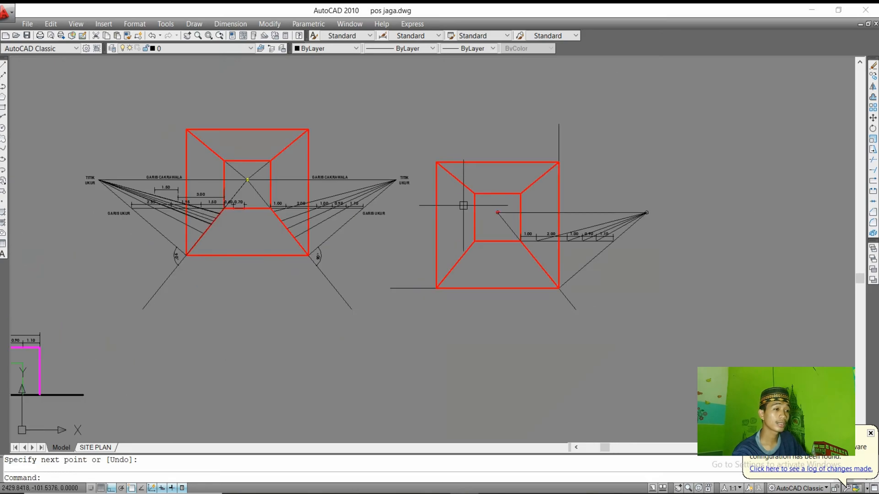
middle_click_drag(646, 240, 655, 242)
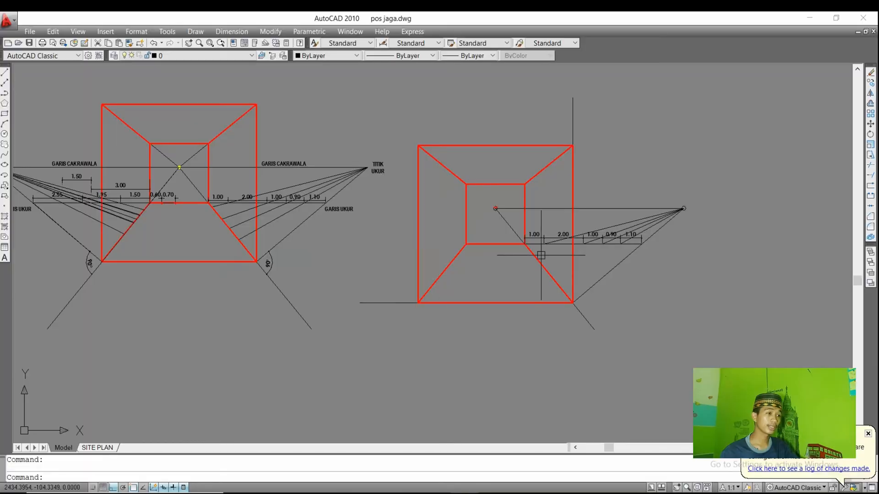
middle_click_drag(521, 256, 544, 273)
scroll(532, 272, "down", 2)
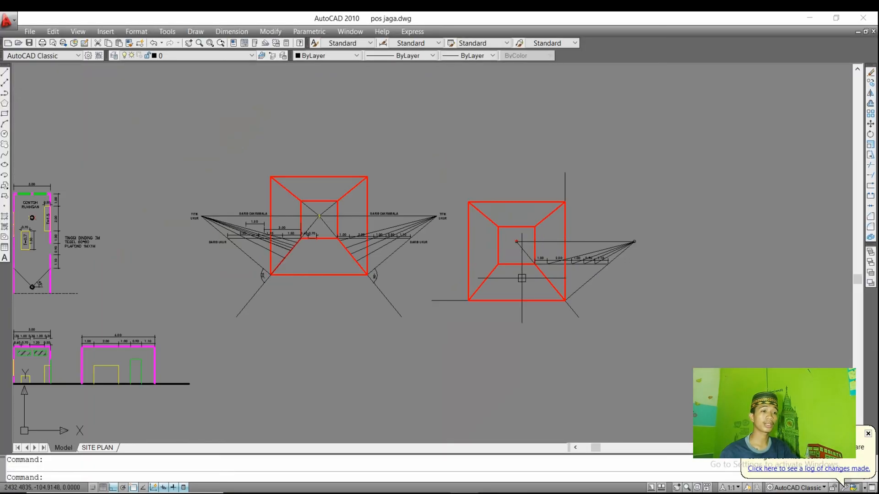
scroll(526, 275, "up", 2)
scroll(524, 276, "down", 2)
scroll(518, 279, "up", 2)
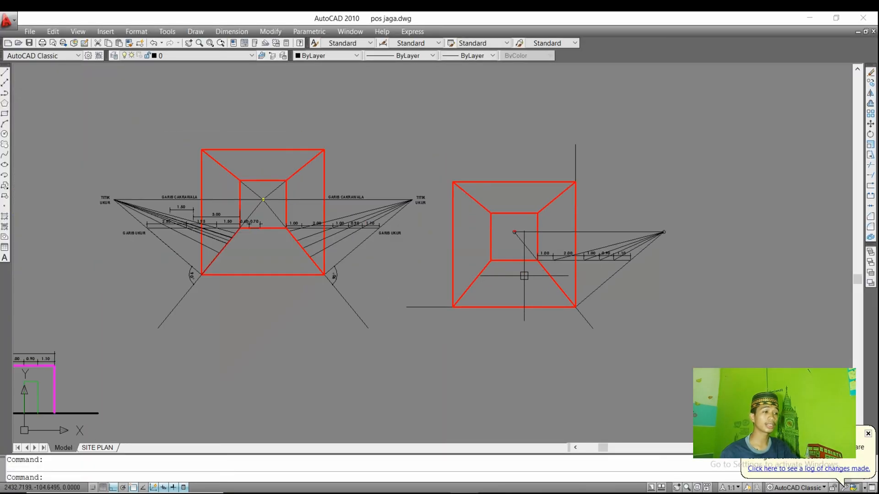
middle_click_drag(524, 276, 641, 251)
scroll(545, 195, "up", 2)
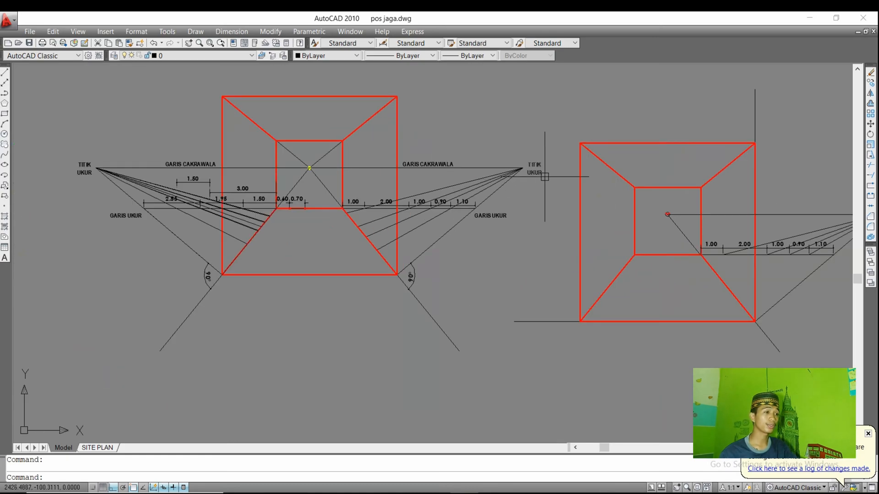
middle_click_drag(544, 177, 454, 182)
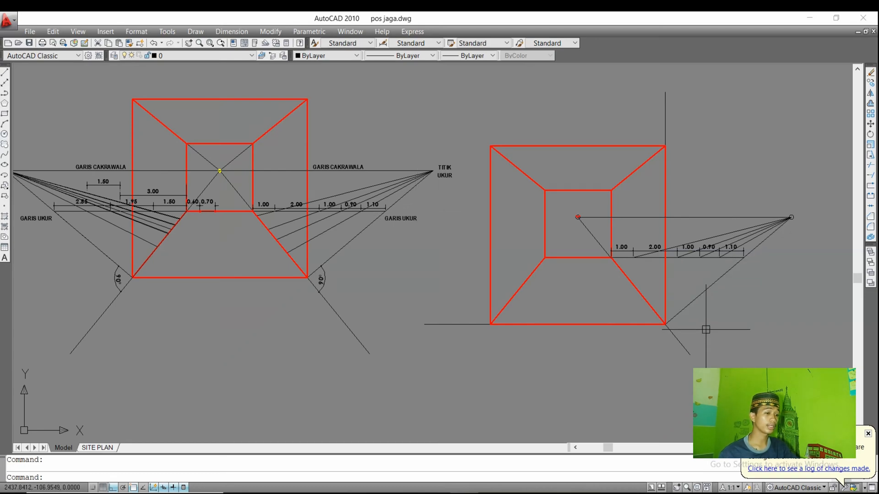
Add an angular dimension between the two slanted lines meeting at the outer frame's lower-right corner.
type("n")
key("Return")
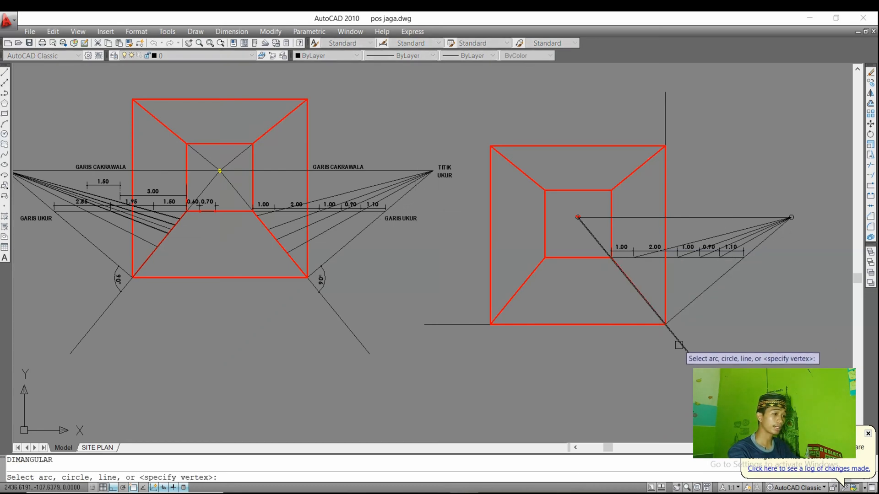
left_click(675, 338)
left_click(680, 313)
scroll(682, 318, "up", 2)
left_click(692, 332)
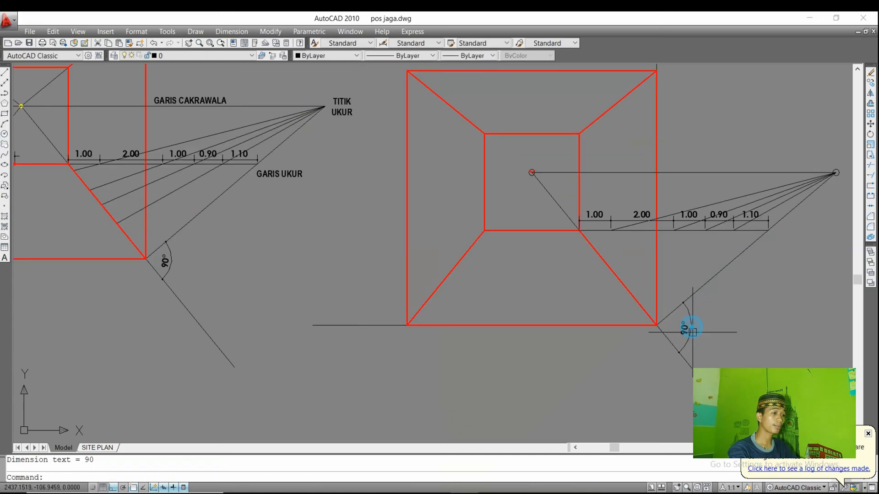
scroll(607, 311, "down", 2)
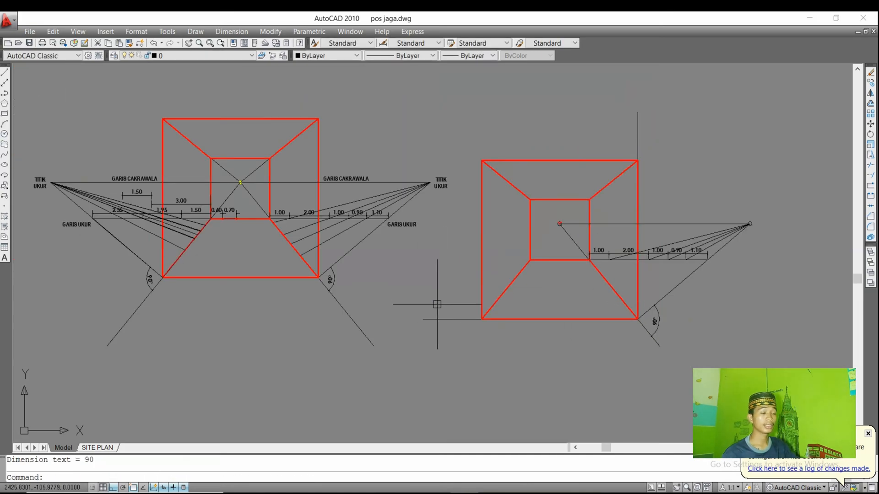
Check the sample room's floor plan for the furniture along the right wall and compare the reference perspective.
scroll(241, 242, "down", 2)
scroll(166, 153, "up", 5)
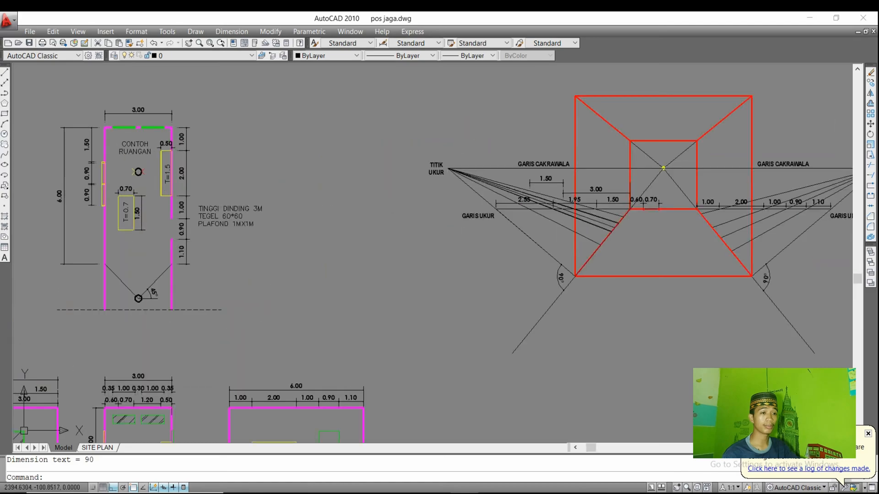
scroll(174, 142, "up", 2)
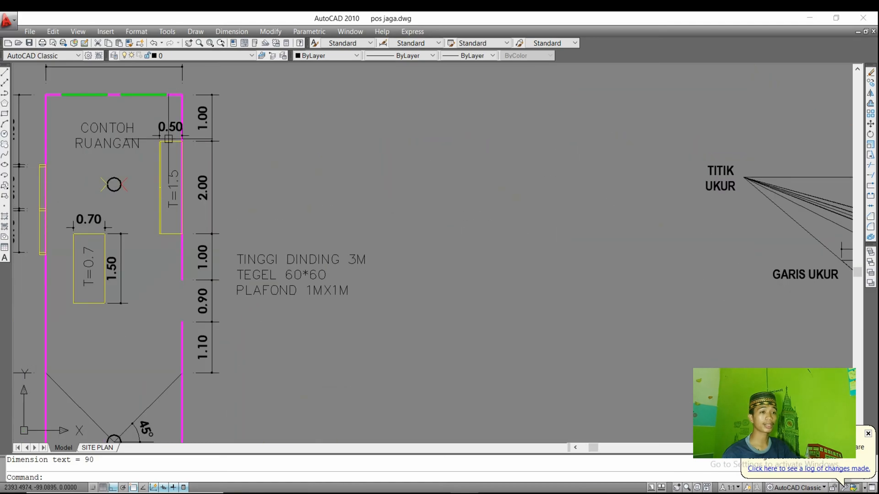
scroll(174, 147, "down", 6)
scroll(379, 125, "up", 3)
scroll(404, 161, "up", 1)
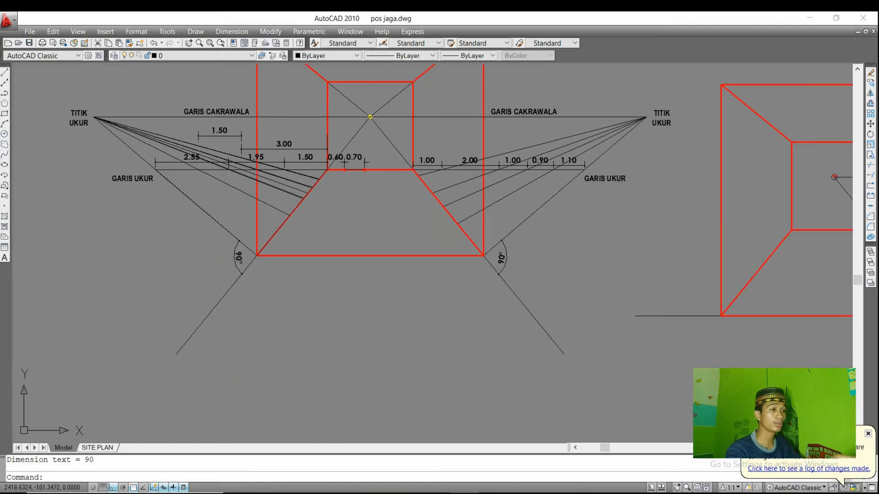
scroll(549, 184, "down", 3)
Draw a 0.5 line leftward along the floor from the back wall's lower-right corner for the cabinet's depth.
scroll(699, 211, "up", 4)
scroll(569, 222, "up", 2)
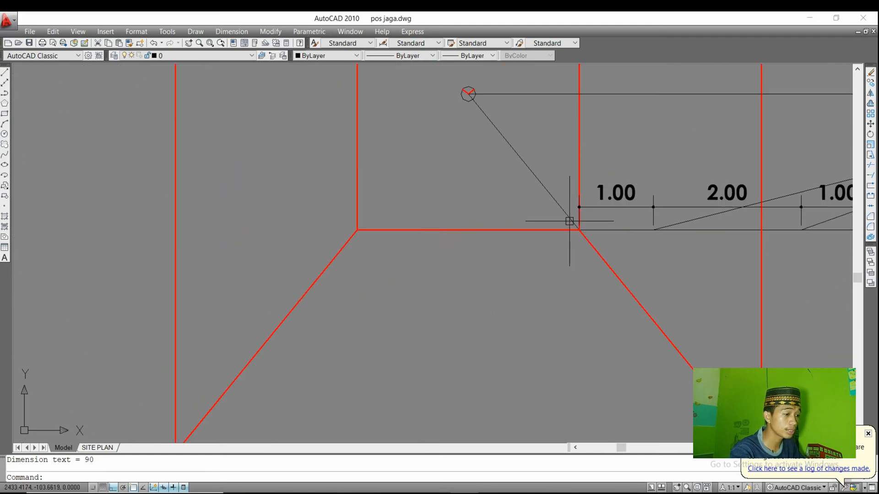
type("l")
key("Return")
left_click(580, 230)
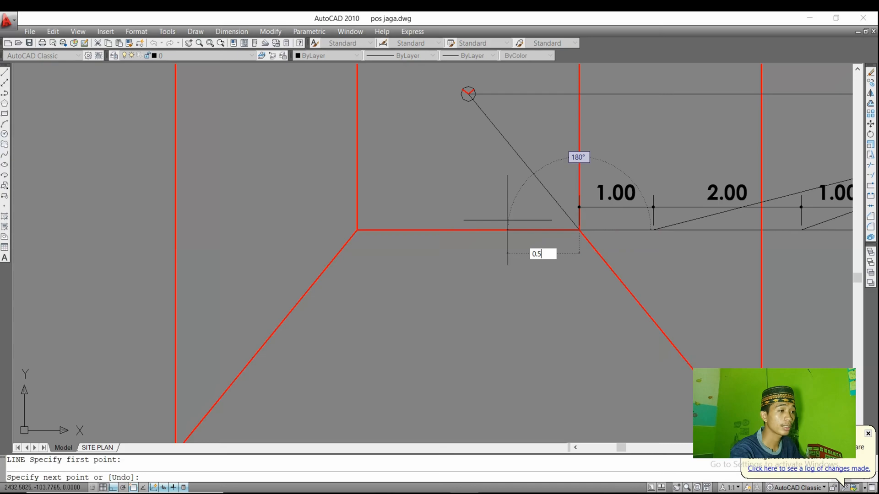
Examine the sample room's elevations and floor plan for the right-hand cabinet's height.
scroll(556, 176, "down", 2)
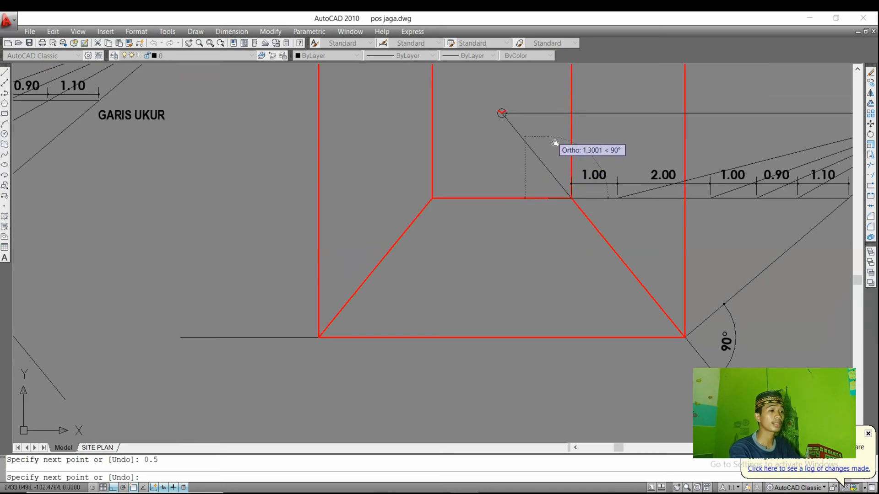
middle_click_drag(552, 130, 548, 173)
scroll(503, 197, "down", 4)
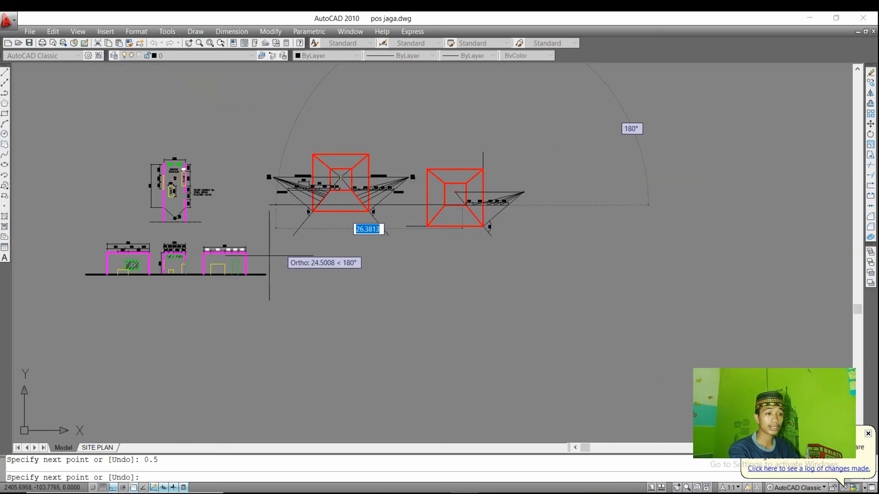
scroll(216, 285, "up", 4)
scroll(120, 253, "down", 5)
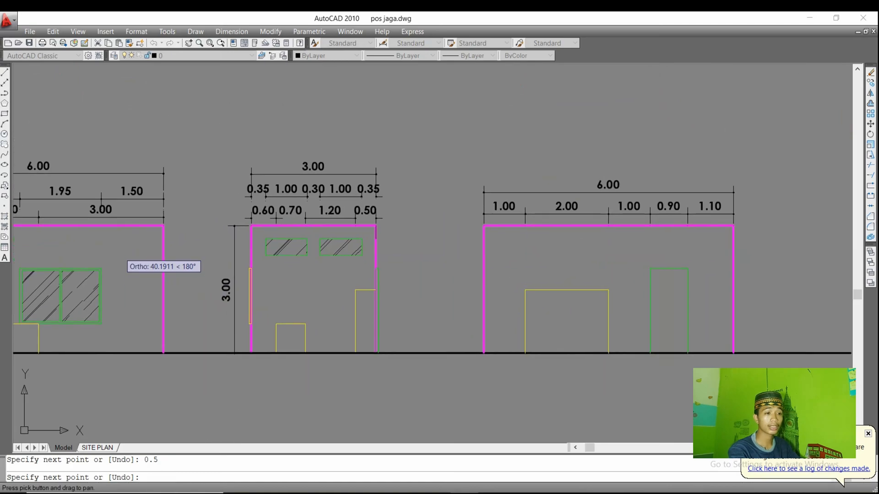
middle_click_drag(343, 187, 277, 304)
scroll(291, 219, "up", 8)
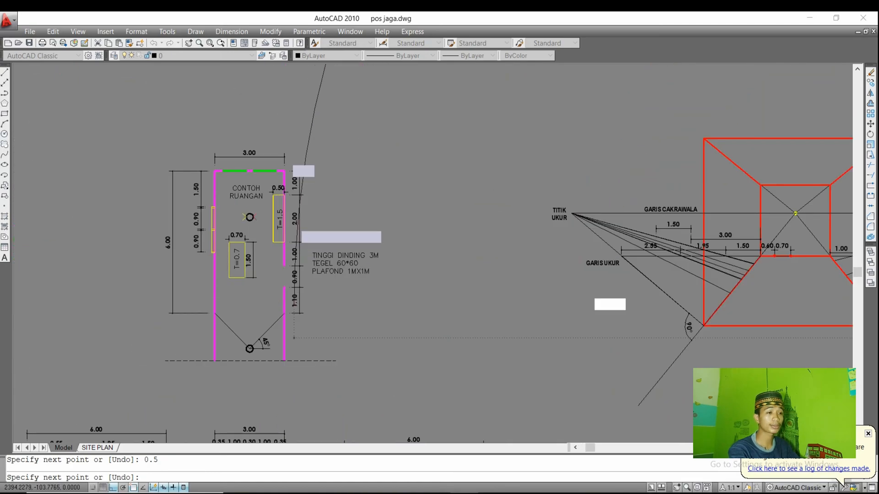
scroll(257, 223, "down", 7)
scroll(270, 224, "down", 4)
scroll(538, 241, "up", 6)
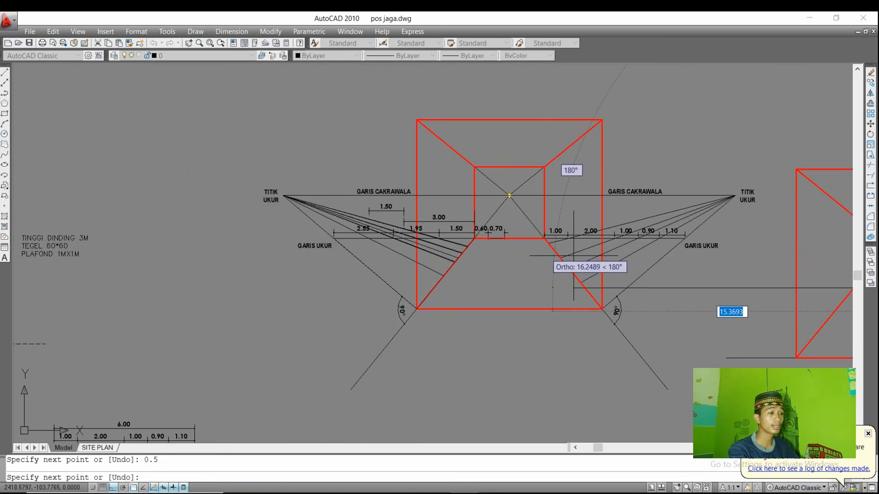
Complete the rectangular cabinet outline on the back wall with a height of 1.5, returning to the lower-right corner.
middle_click_drag(637, 255, 191, 246)
scroll(492, 237, "up", 3)
scroll(460, 252, "up", 3)
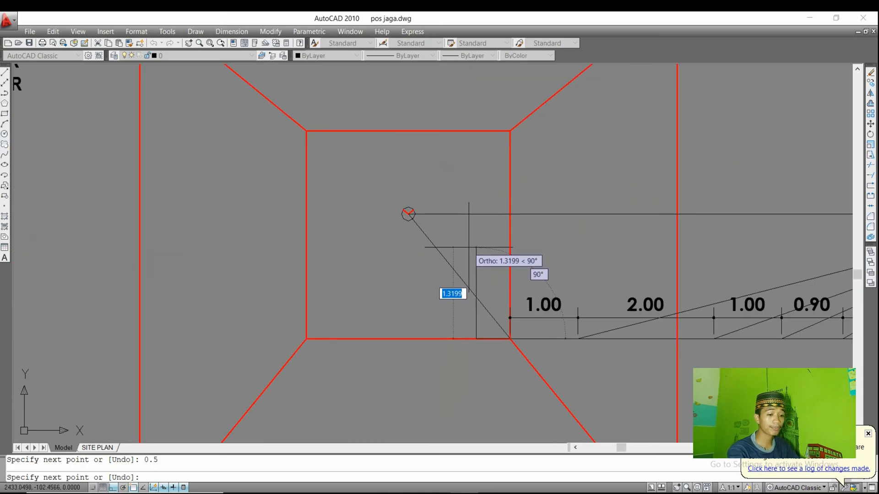
type("1.5")
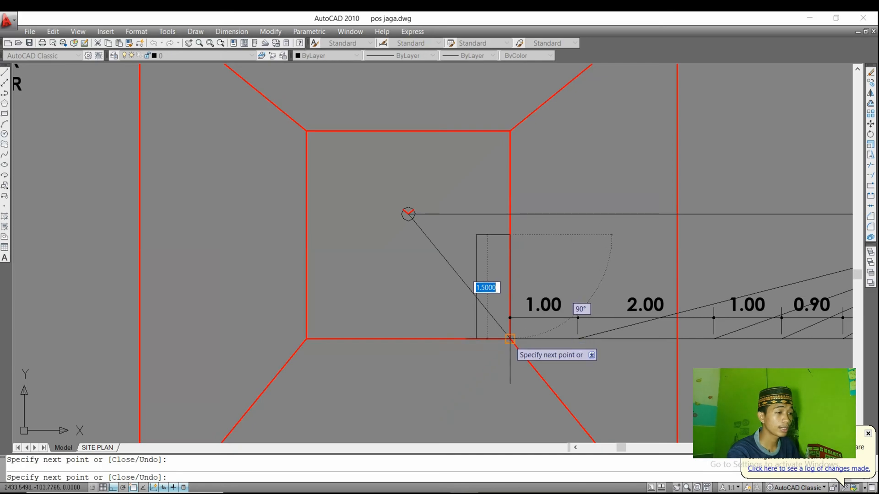
key("Escape")
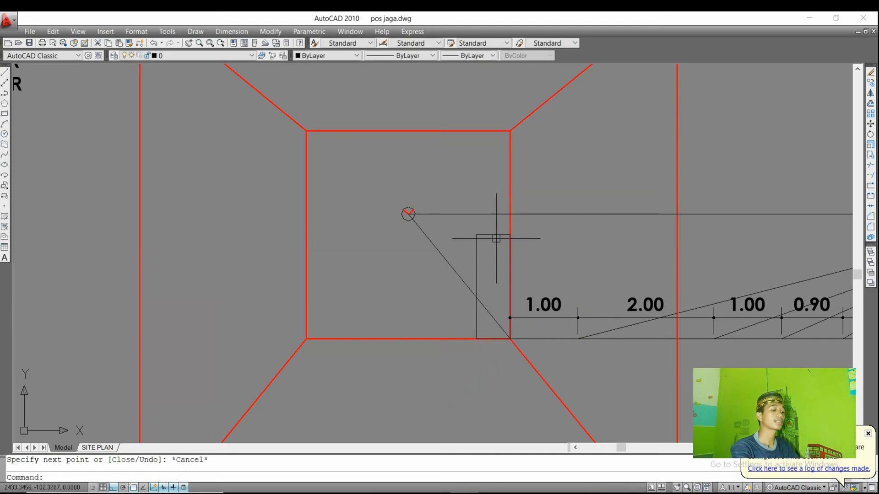
Draw lines from the vanishing point to the upper-left and upper-right corners of the cabinet outline.
type("l")
key("Return")
scroll(441, 226, "up", 2)
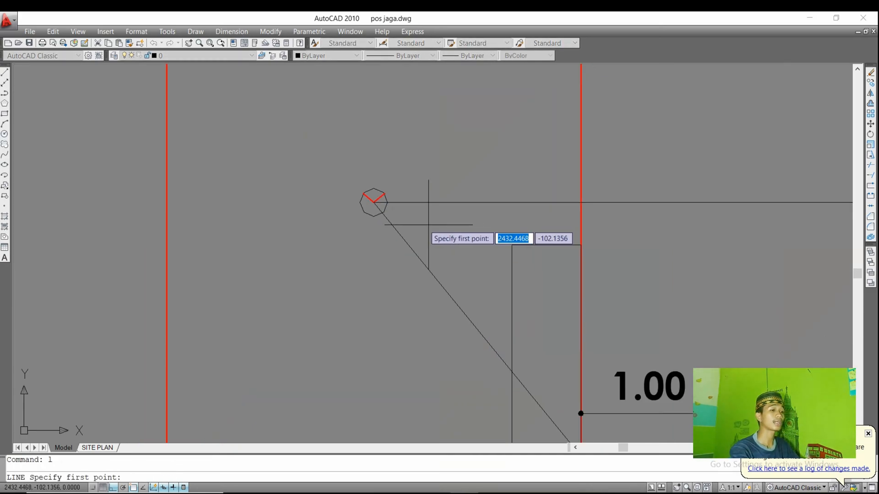
left_click(374, 202)
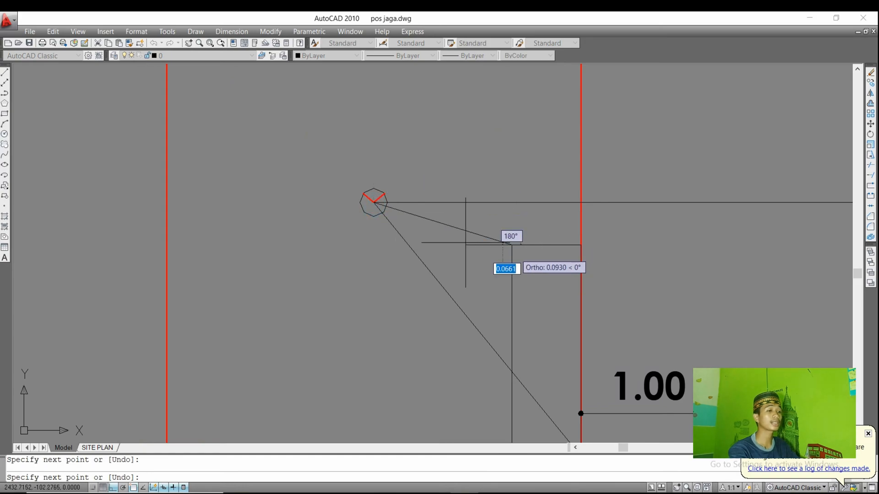
key("Return")
key("Return")
left_click(373, 200)
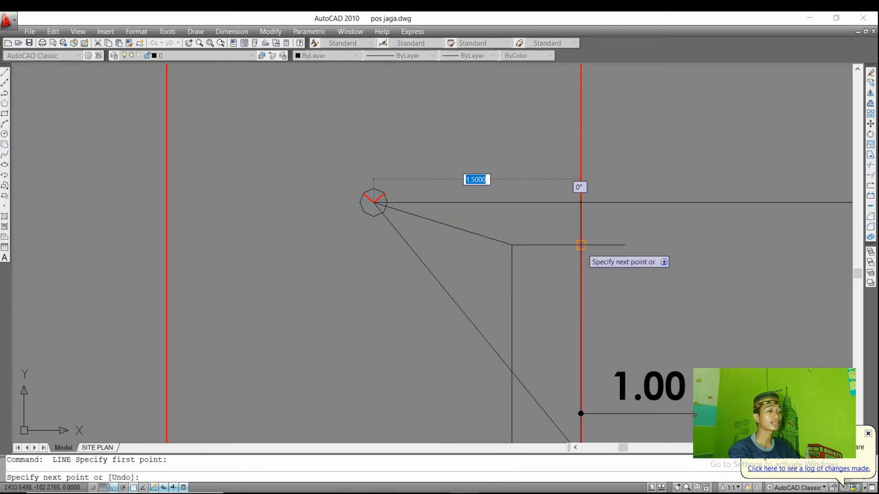
left_click(581, 245)
key("Return")
Draw a line from the vanishing point to the lower-left corner of the cabinet outline on the back wall.
scroll(515, 244, "down", 4)
key("Return")
scroll(453, 237, "up", 3)
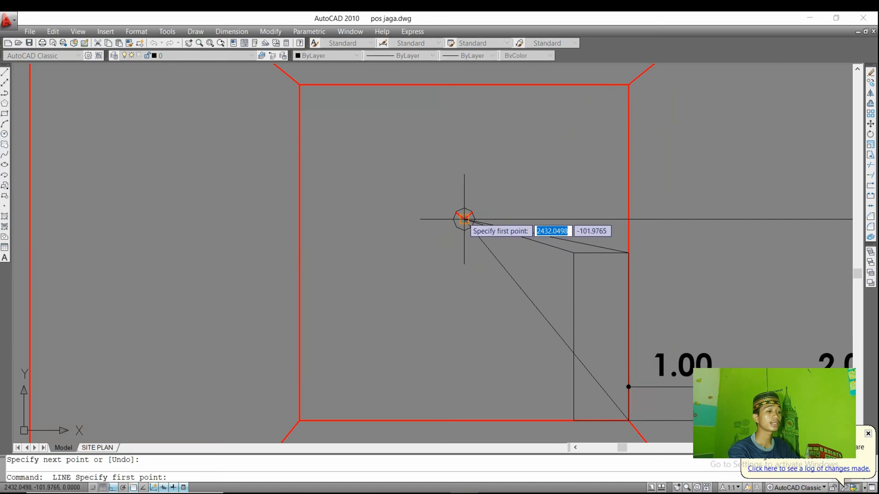
left_click(465, 219)
left_click(573, 420)
key("Return")
scroll(495, 317, "down", 4)
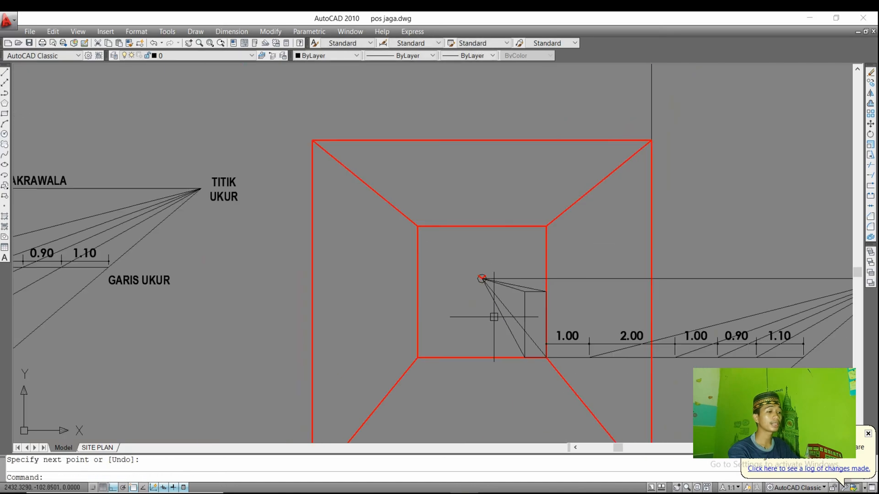
Extend the cabinet's upper-left, upper-right and lower-left projection lines to the large red front frame.
middle_click_drag(638, 334, 548, 220)
key("Escape")
left_click(564, 283)
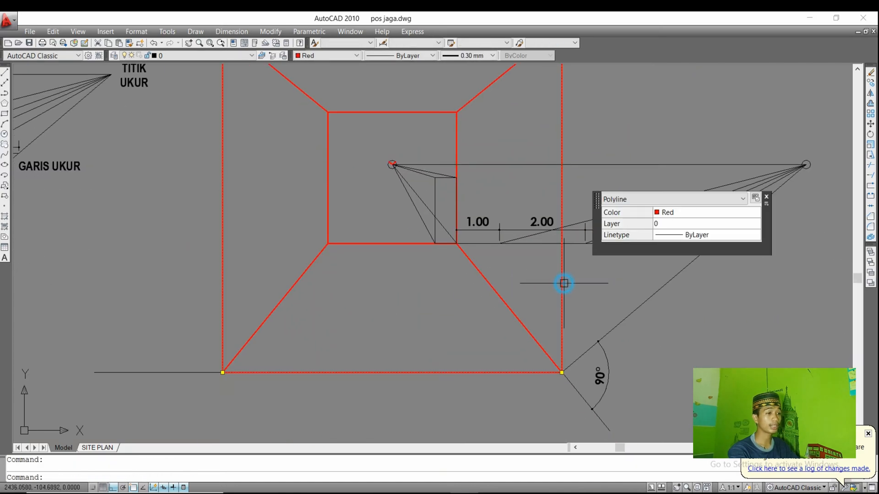
type("ex")
key("Return")
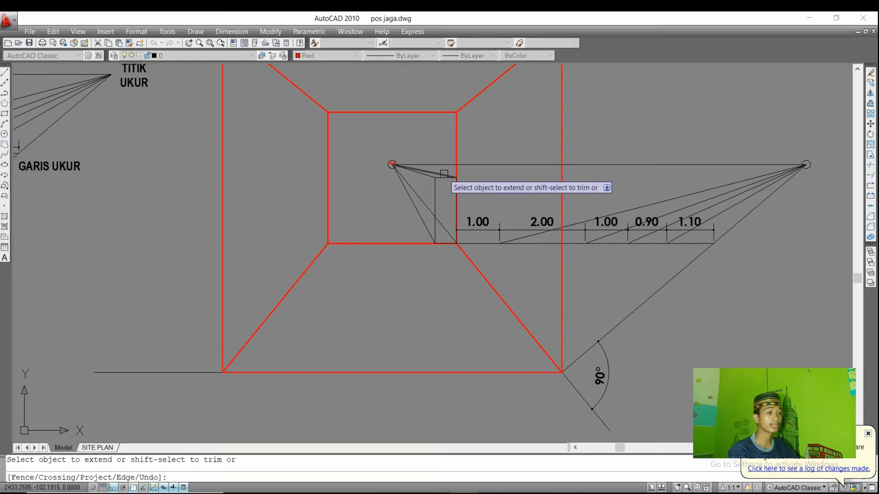
left_click(424, 177)
left_click(419, 214)
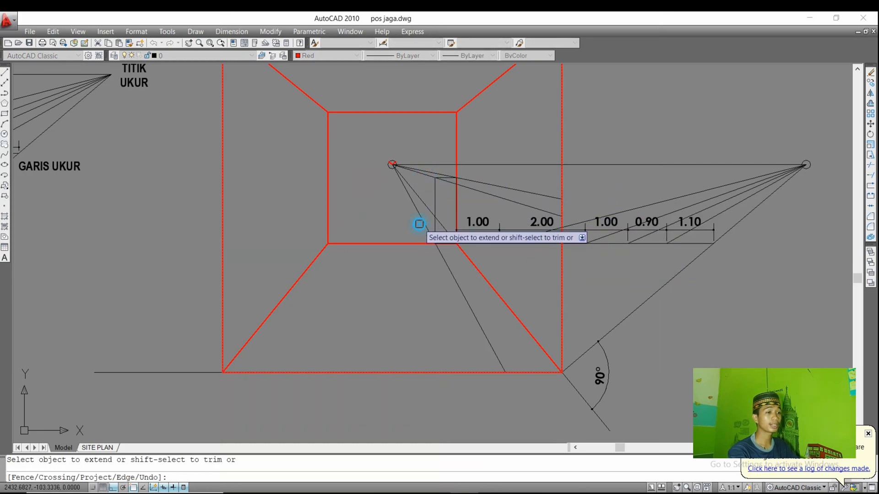
key("Escape")
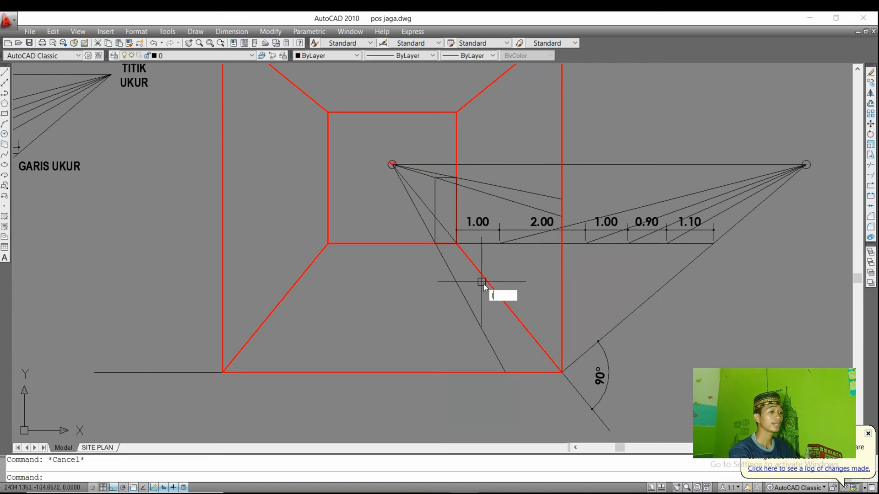
Extend the measuring-point lines through the ends of the 1.00 and 2.00 divisions to the room's right floor edge.
type("l")
key("Return")
key("Escape")
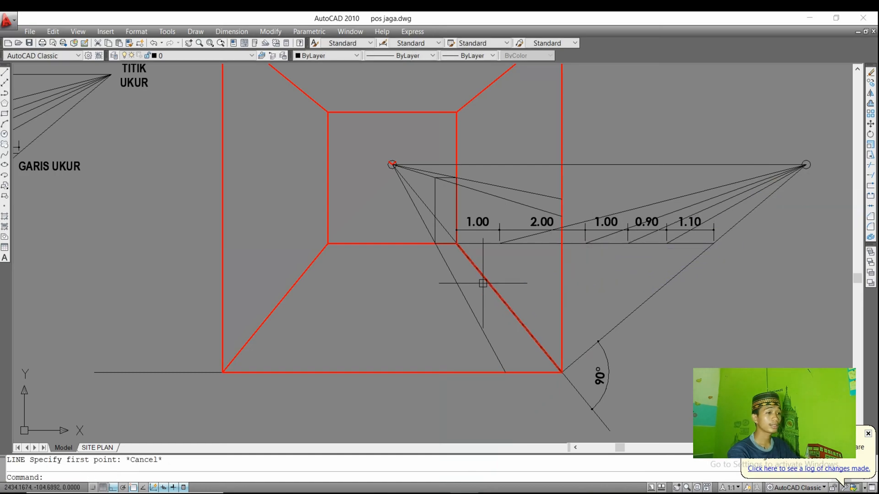
left_click(484, 283)
type("ex")
key("Return")
scroll(519, 250, "up", 2)
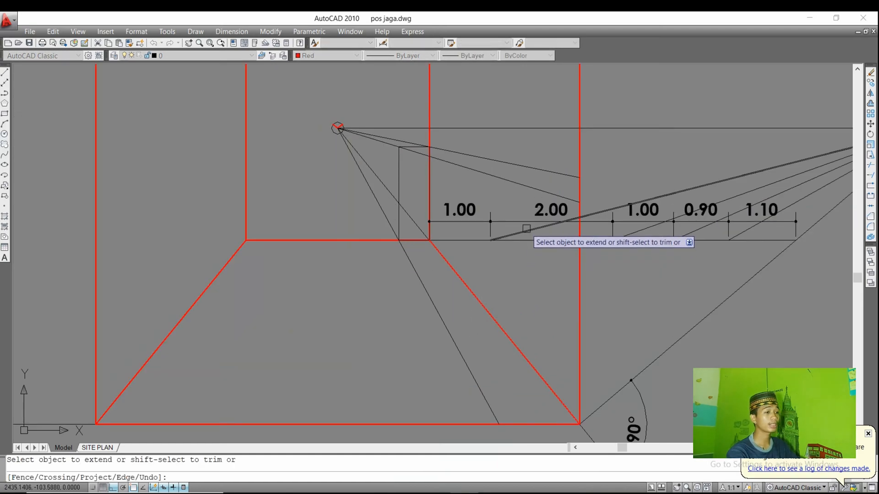
left_click(527, 228)
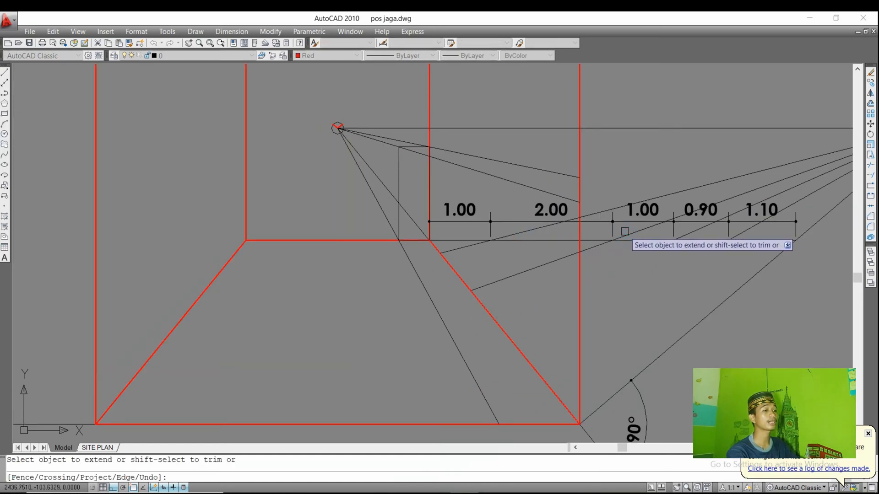
key("Escape")
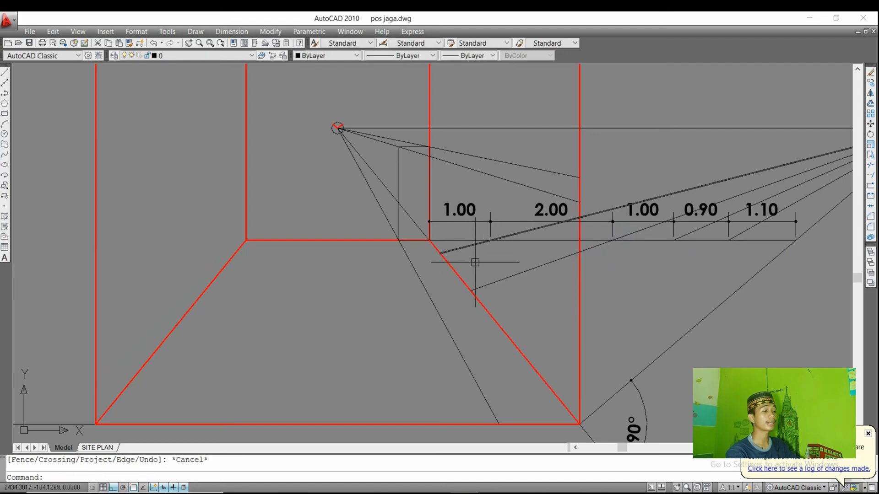
Draw vertical lines upward from the two measured points on the right floor edge, past the cabinet's upper-right projection line.
key("Escape")
key("Return")
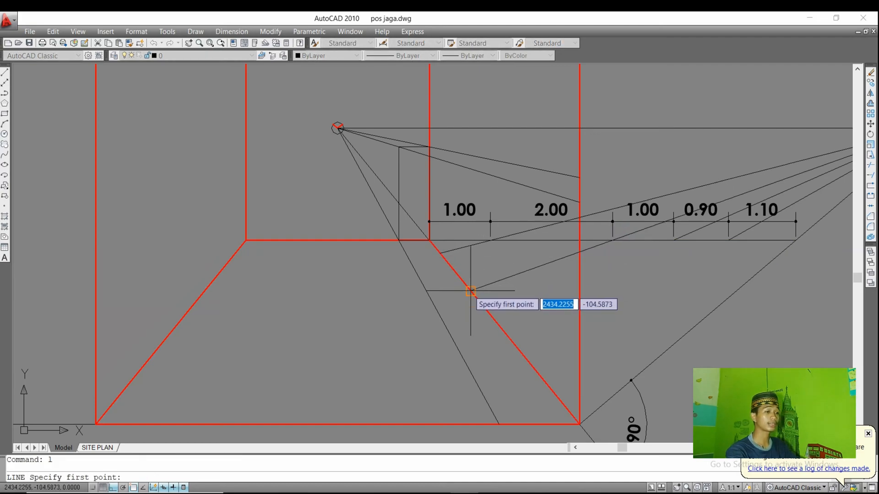
left_click(471, 290)
left_click(485, 145)
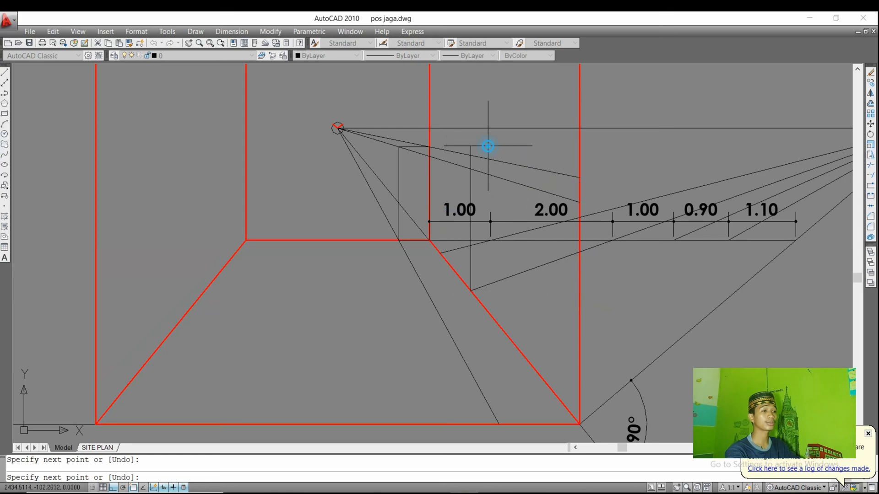
key("Return")
key("Return")
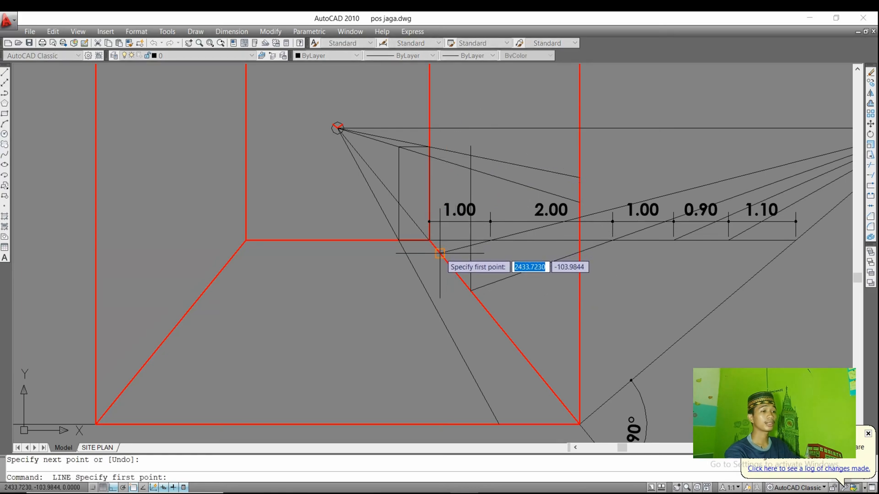
left_click(441, 252)
left_click(444, 135)
key("Return")
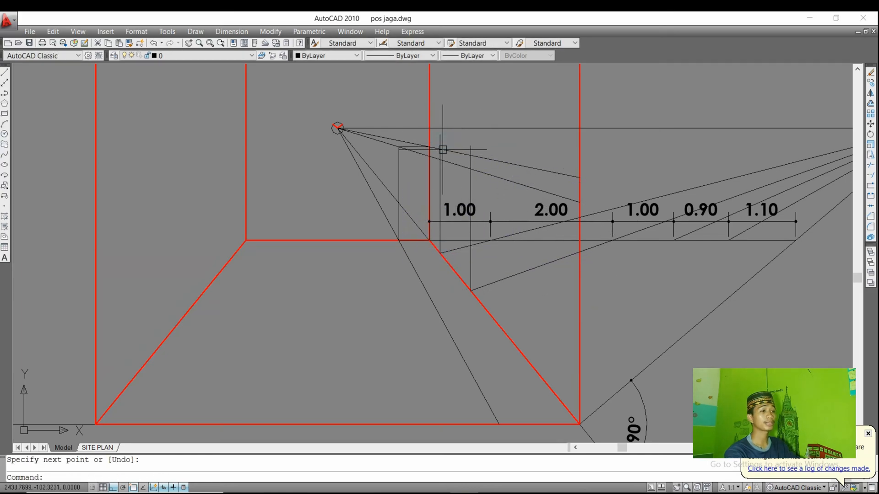
Draw horizontal lines leftward from where both verticals cross the upper-right projection line, past the upper-left projection line.
scroll(442, 149, "up", 3)
key("Return")
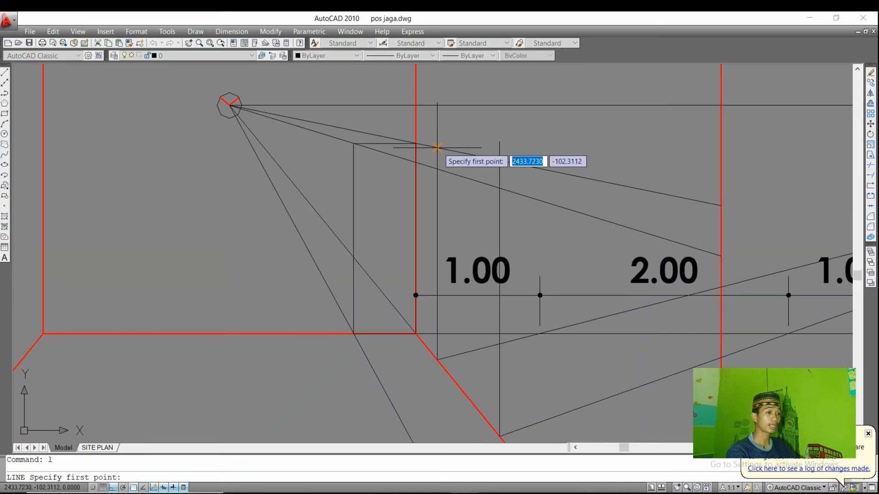
left_click(437, 149)
scroll(372, 159, "up", 2)
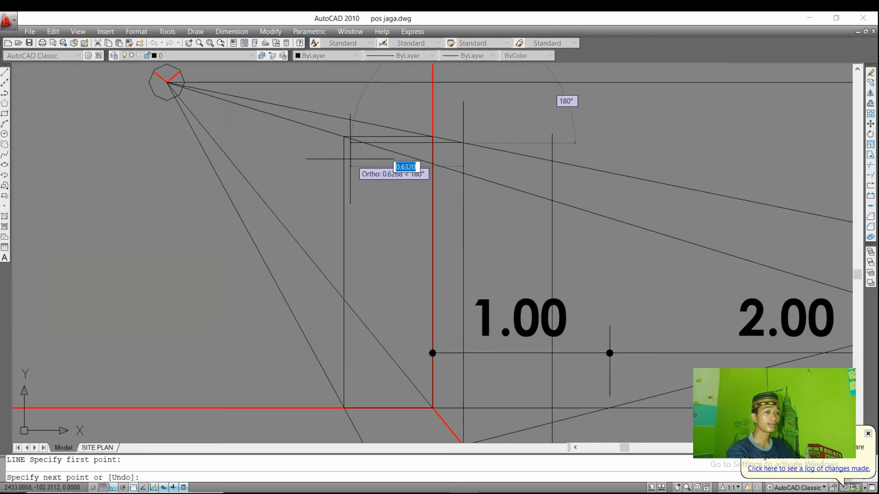
left_click(358, 150)
key("Return")
key("Return")
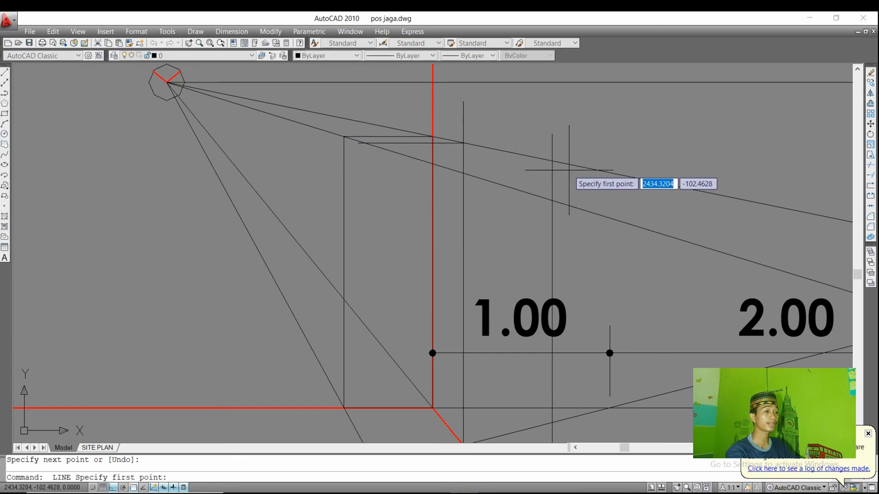
left_click(553, 161)
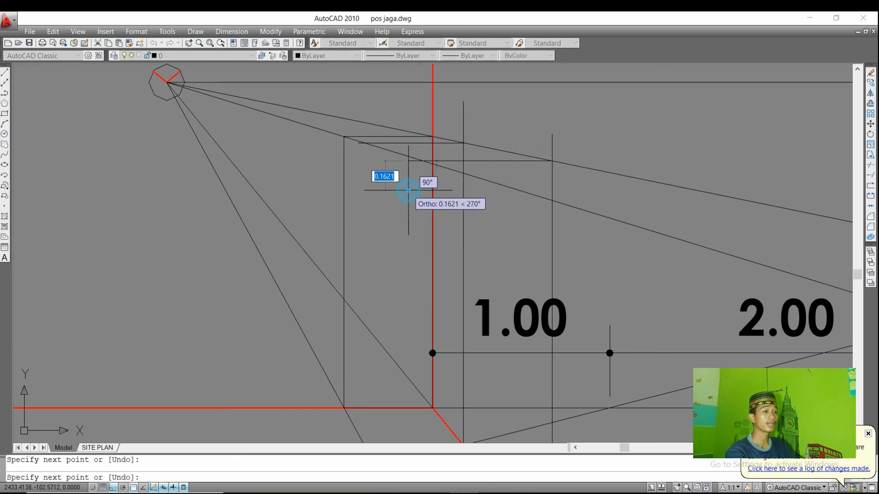
key("Escape")
scroll(390, 185, "down", 3)
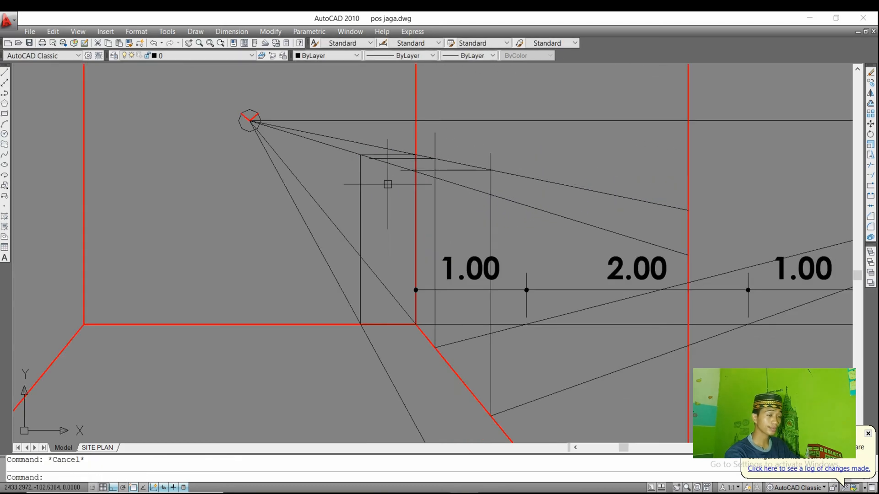
Draw vertical lines down from both horizontals' crossings with the upper-left projection line, past the lower-left projection line.
key("Return")
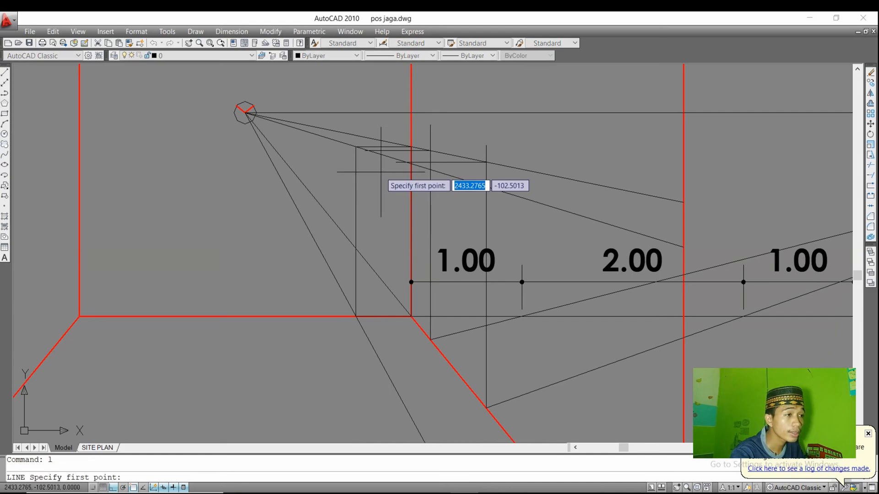
left_click(369, 150)
scroll(367, 137, "up", 4)
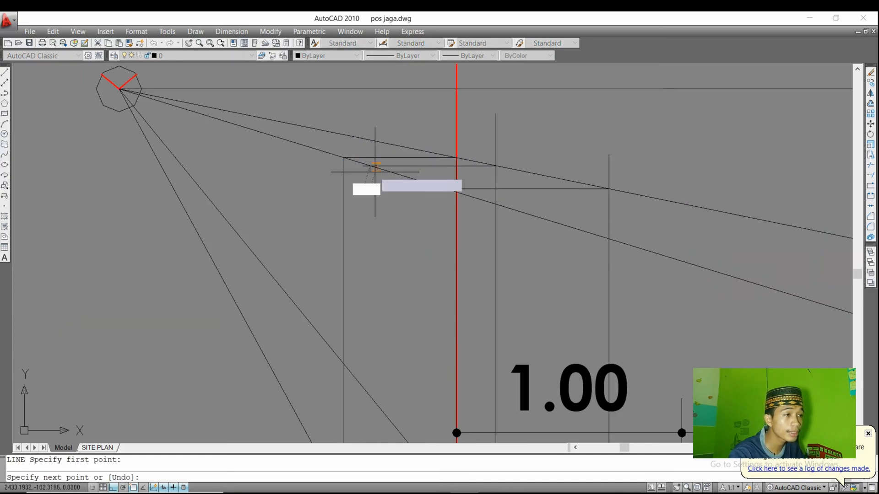
scroll(368, 174, "down", 3)
key("Return")
key("Return")
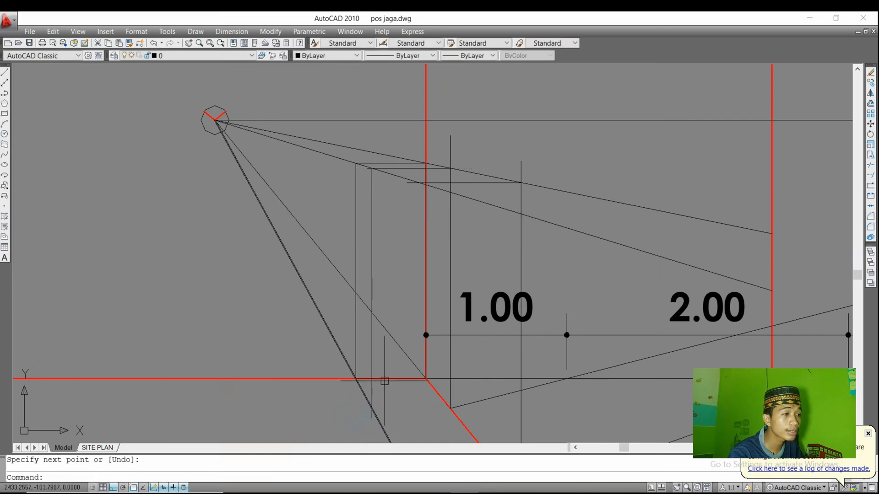
left_click(419, 183)
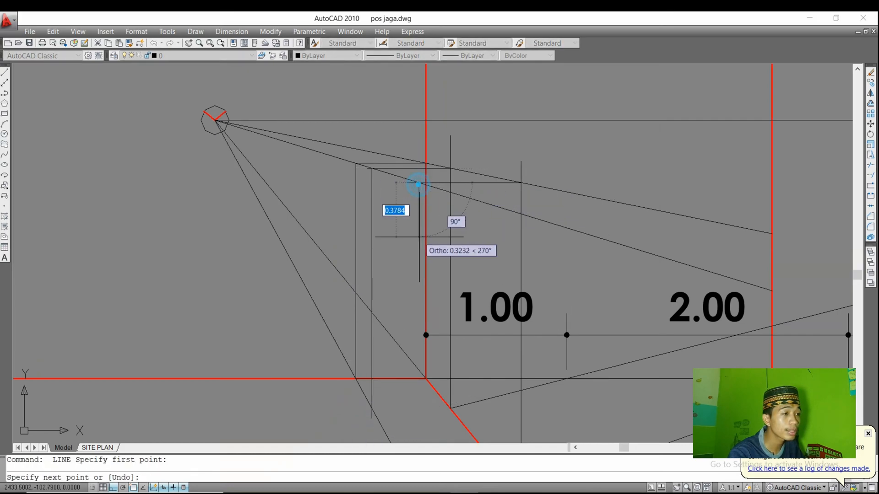
middle_click_drag(416, 183, 412, 125)
middle_click_drag(388, 406, 385, 325)
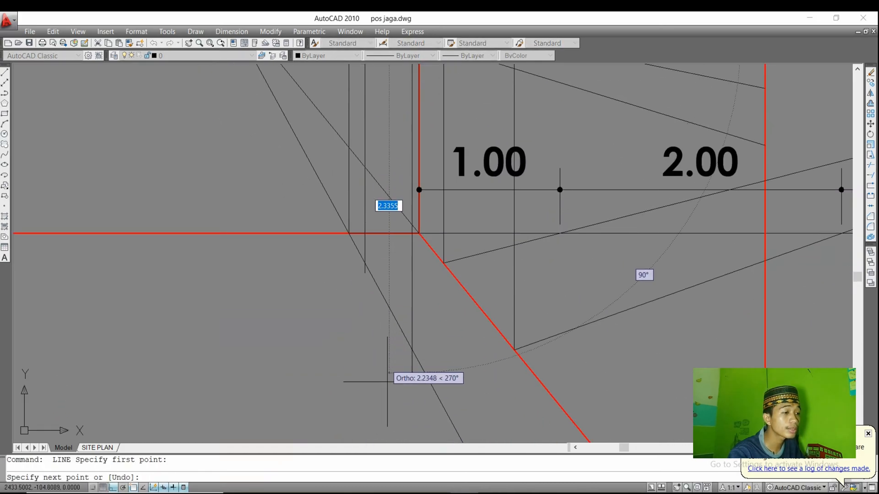
key("Return")
Draw a horizontal line leftward from the cabinet's front point on the right floor edge, past its front-left vertical.
key("Return")
left_click(514, 349)
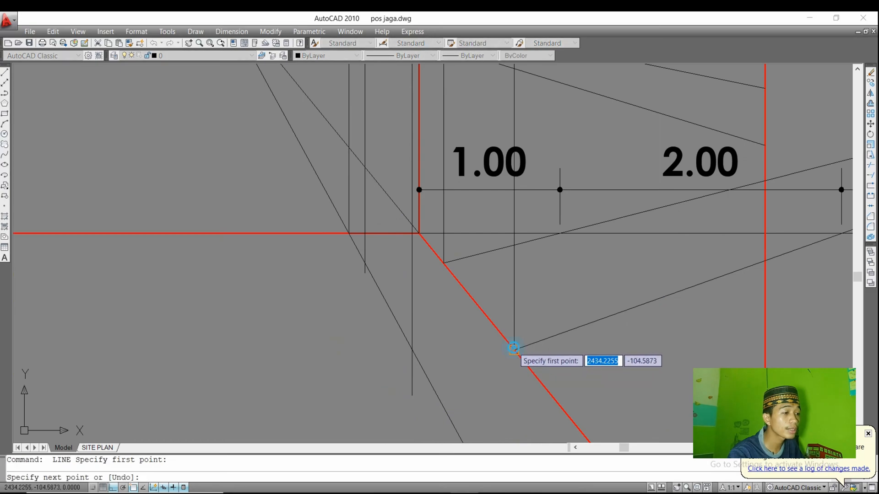
left_click(354, 352)
key("Return")
key("Escape")
scroll(397, 366, "down", 4)
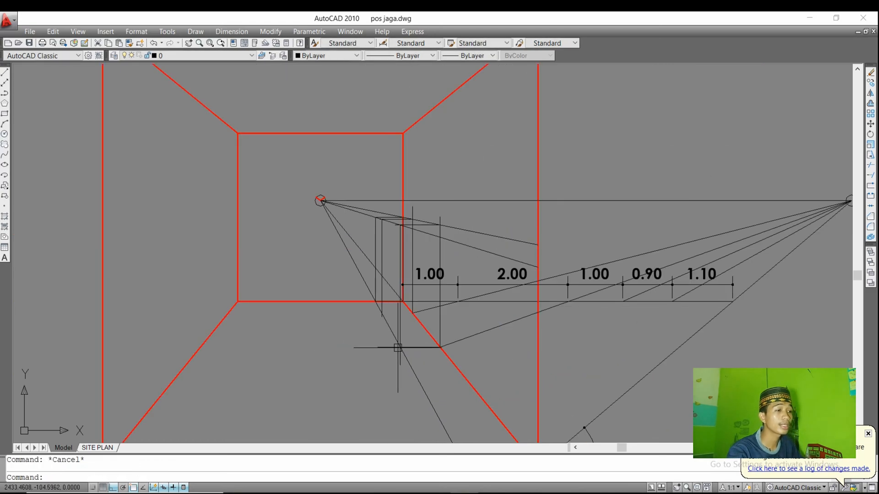
Trim the lines overshooting the cabinet's base corners and the lower-left projection line outside the cabinet's depth.
scroll(398, 349, "up", 2)
middle_click_drag(446, 333, 415, 291)
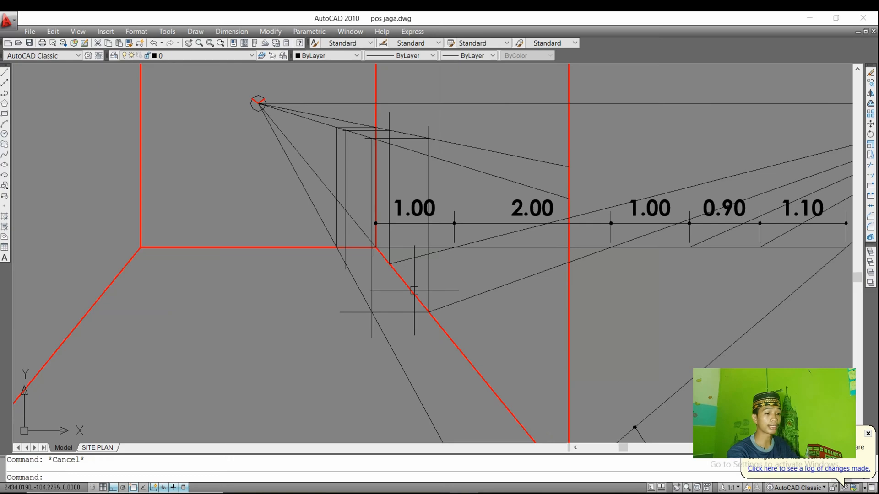
type("tr")
key("Return")
key("Return")
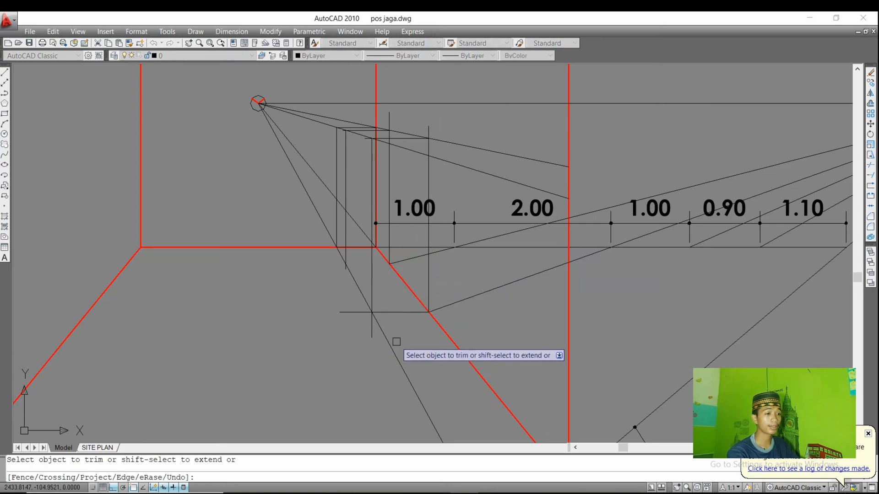
left_click(346, 309)
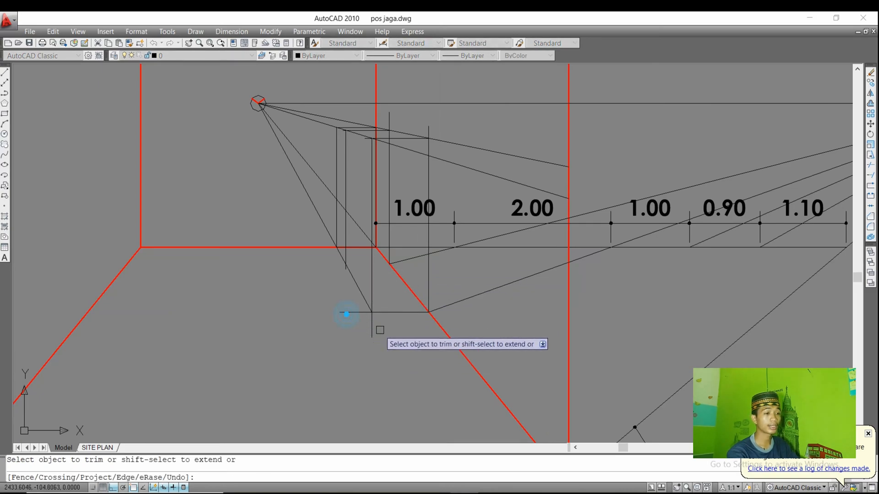
scroll(335, 275, "up", 2)
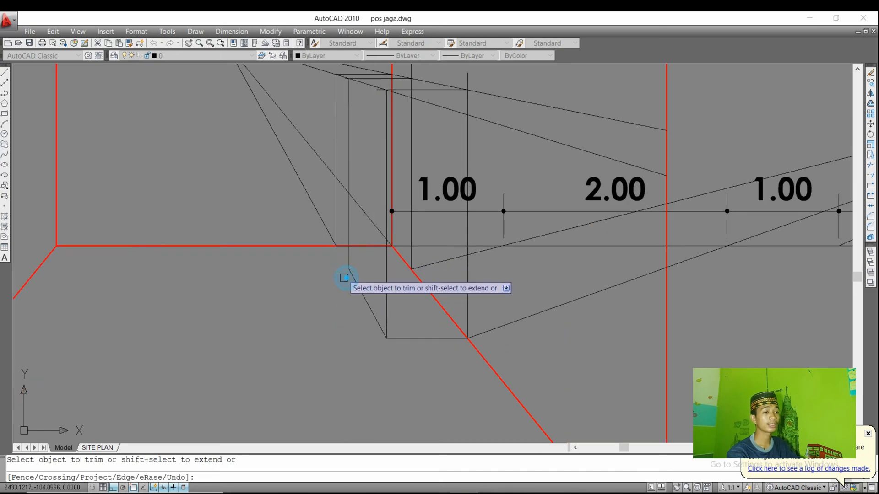
Trim the upper-left and upper-right projection lines outside the cabinet's depth.
middle_click_drag(345, 278, 355, 336)
scroll(350, 135, "up", 2)
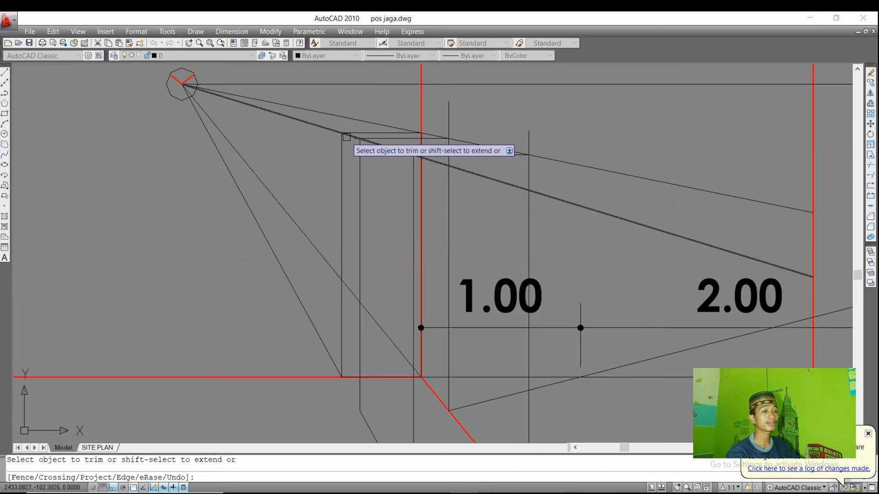
left_click(347, 137)
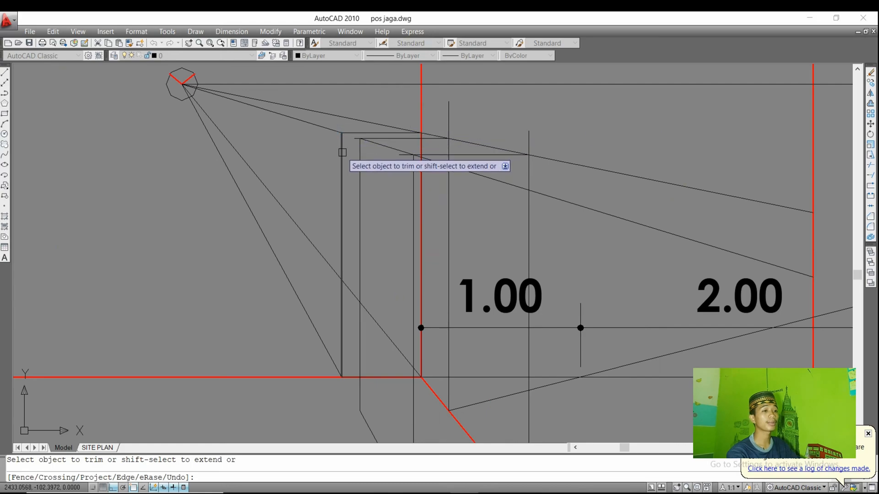
scroll(415, 128, "up", 2)
left_click(443, 141)
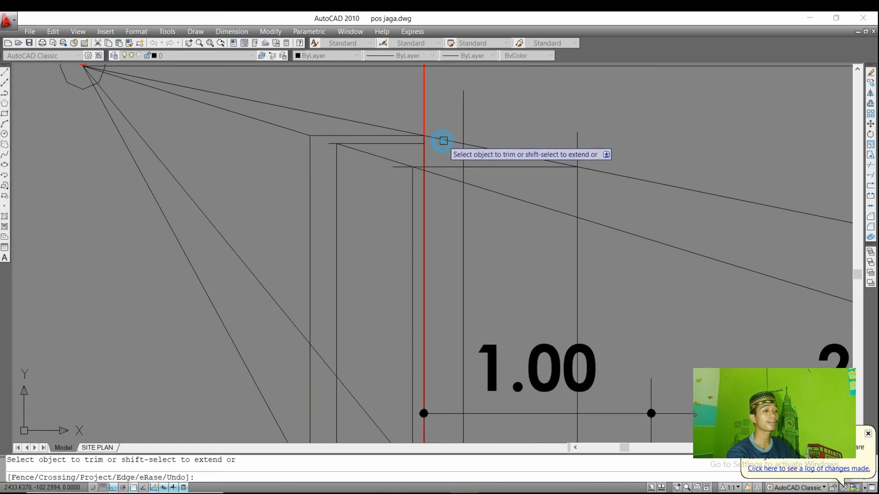
scroll(442, 139, "down", 2)
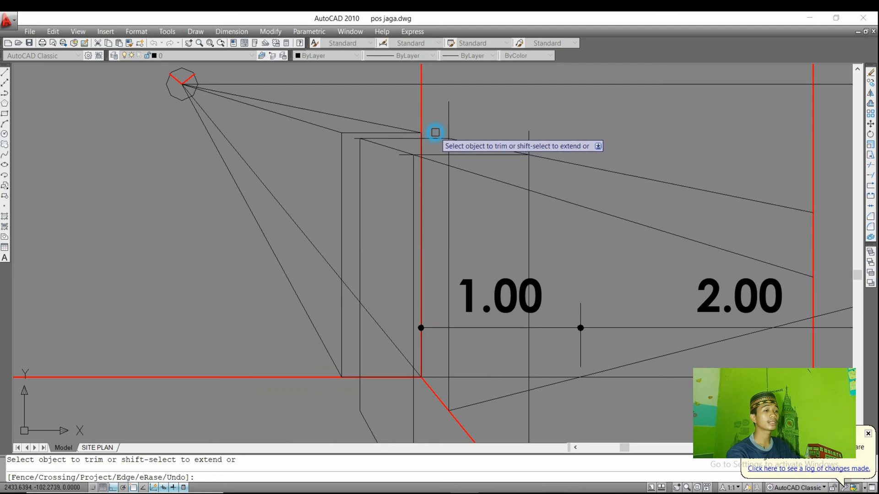
scroll(483, 144, "up", 1)
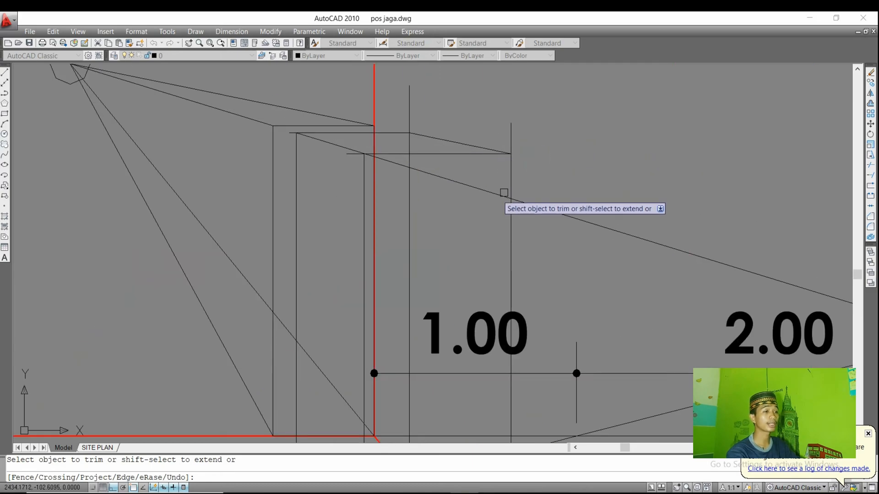
scroll(369, 157, "up", 3)
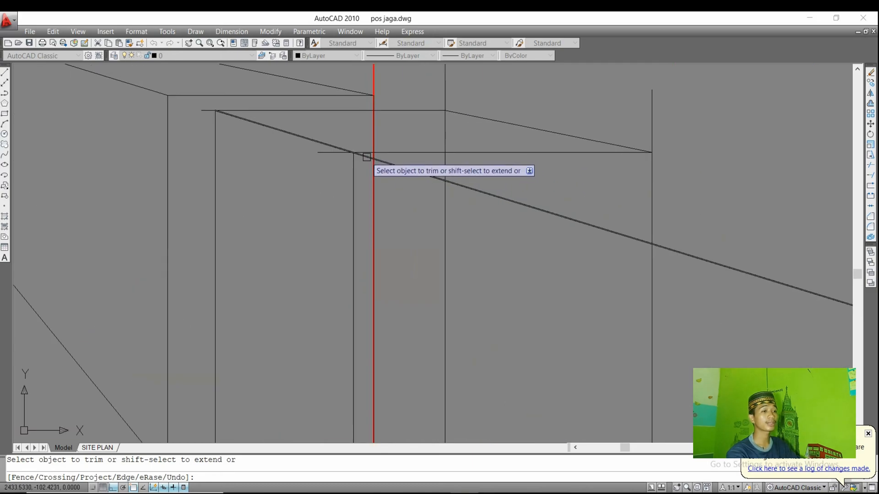
scroll(396, 163, "down", 3)
key("Escape")
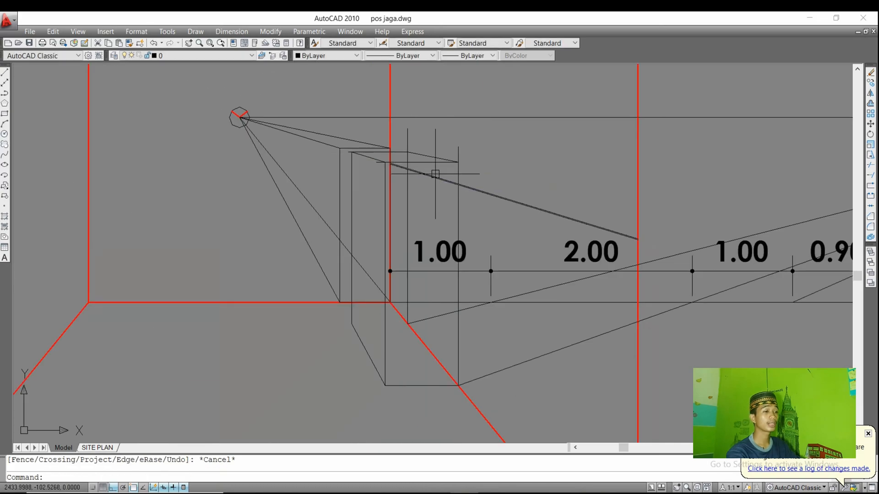
Erase the leftover upper-left projection line in front of the cabinet and the cabinet's hidden back-right vertical.
left_click(435, 174)
key("Delete")
left_click(406, 187)
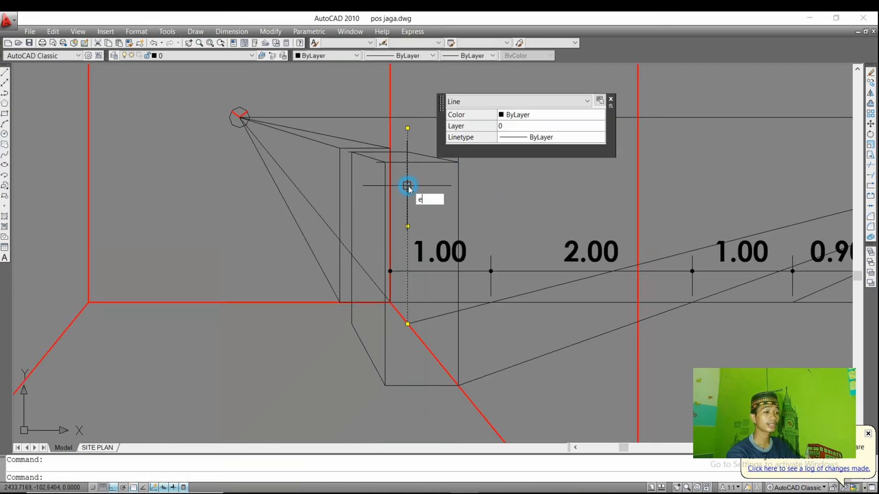
key("Delete")
Trim the horizontal and vertical lines overshooting the cabinet's top corners.
scroll(396, 179, "up", 6)
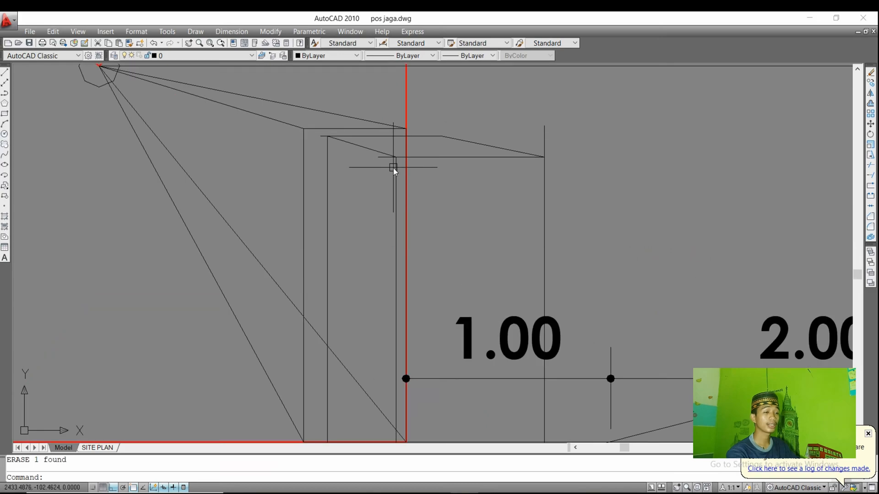
type("tr")
key("Return")
key("Return")
left_click(382, 156)
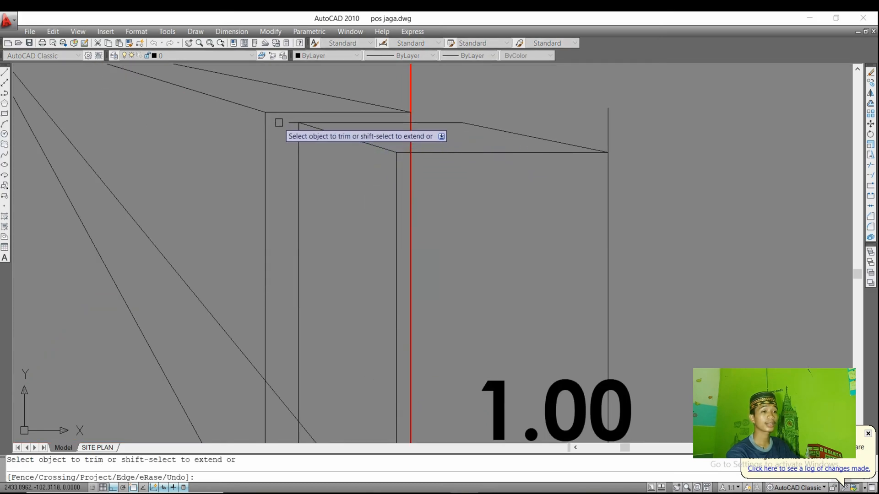
left_click(606, 131)
left_click(619, 143)
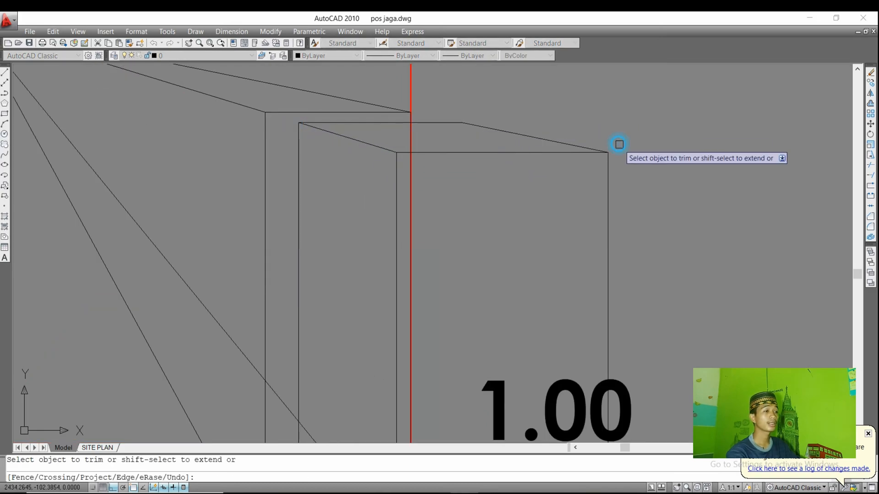
scroll(618, 139, "down", 4)
key("Escape")
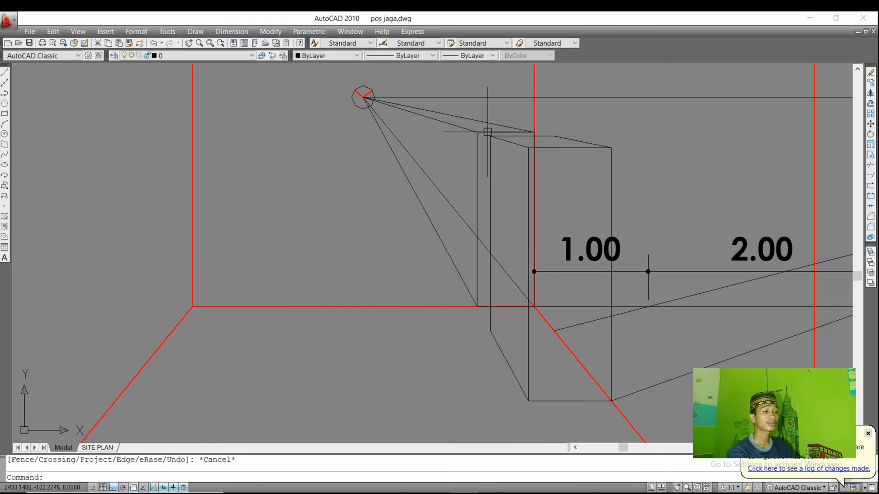
Erase the cabinet's helper outline on the back wall: its upper horizontal, its vertical and its floor line.
left_click(487, 132)
key("Delete")
key("Delete")
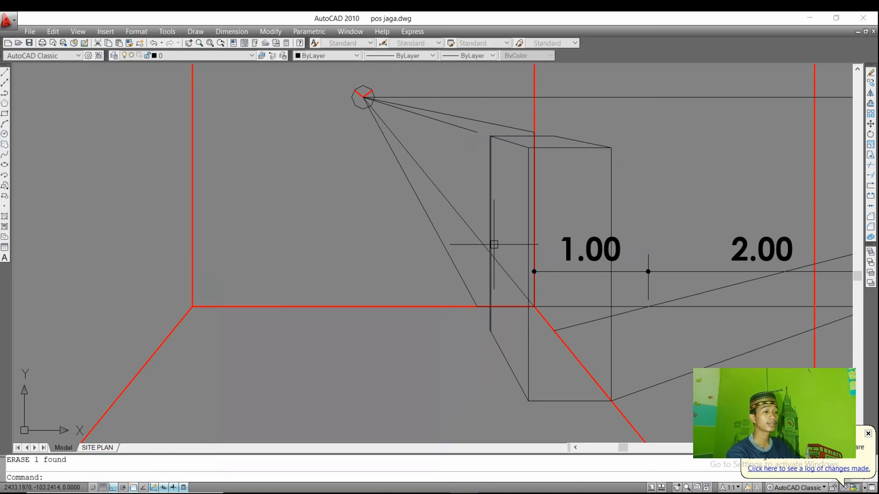
key("Delete")
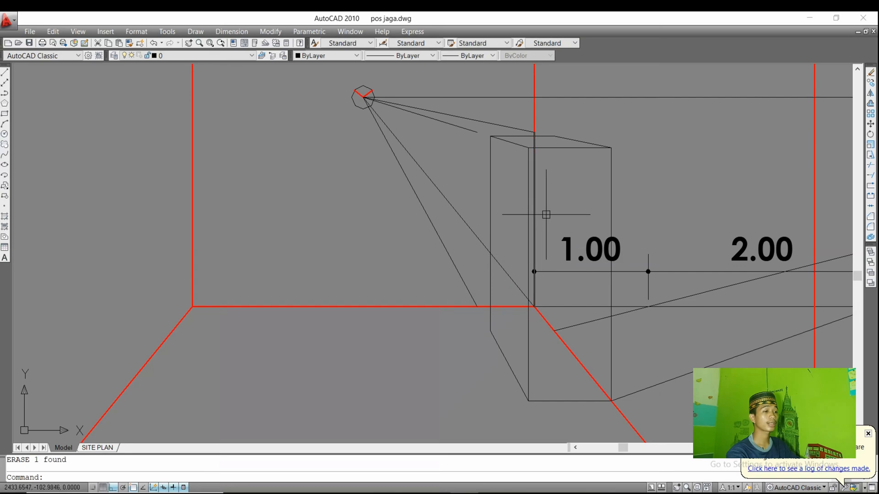
Erase the cabinet's three projection lines between the vanishing point and the back wall helper corners.
scroll(547, 214, "down", 4)
scroll(527, 190, "up", 2)
left_click(504, 169)
type("e")
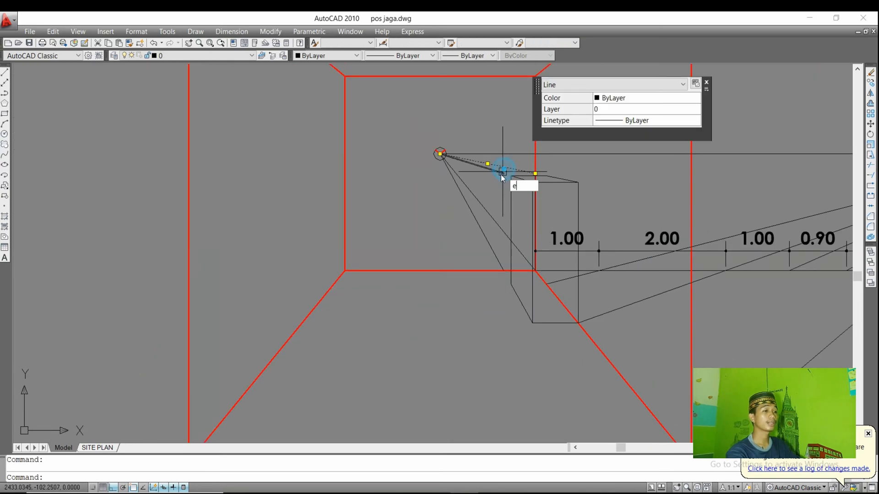
key("space")
left_click(498, 174)
type("e")
key("space")
left_click(483, 230)
type("e")
key("space")
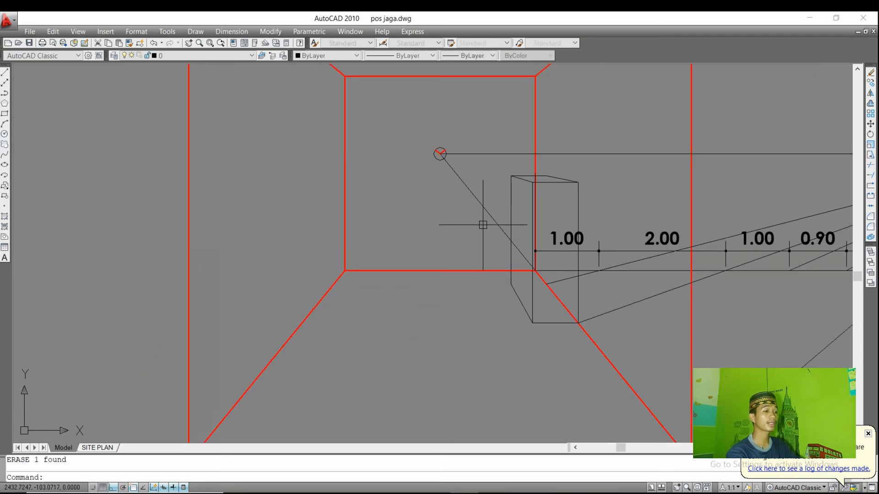
Examine the floor plan and right-wall elevation for the door's position and dimensions.
middle_click_drag(547, 184, 479, 162)
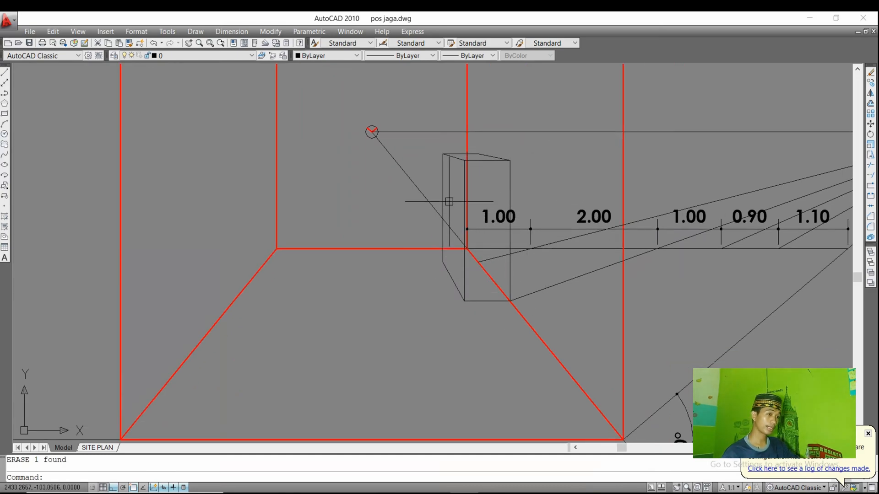
scroll(448, 290, "down", 4)
scroll(403, 255, "up", 2)
scroll(536, 256, "down", 3)
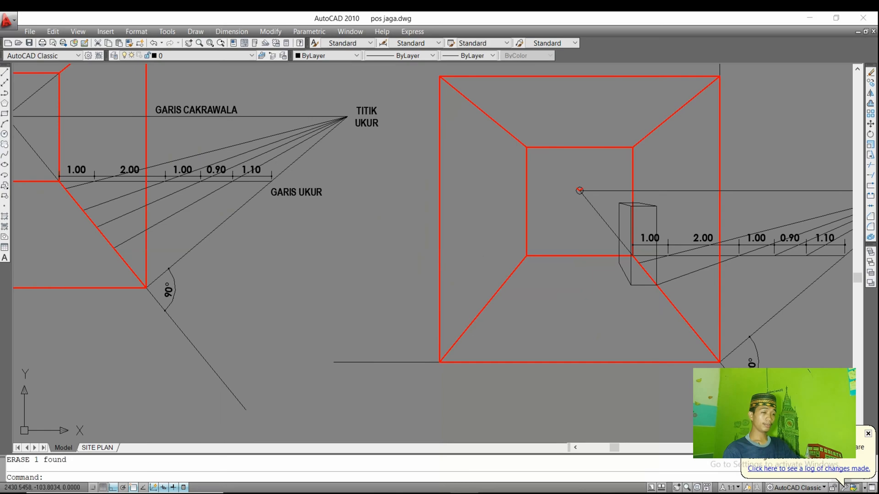
scroll(563, 249, "up", 2)
scroll(510, 173, "down", 6)
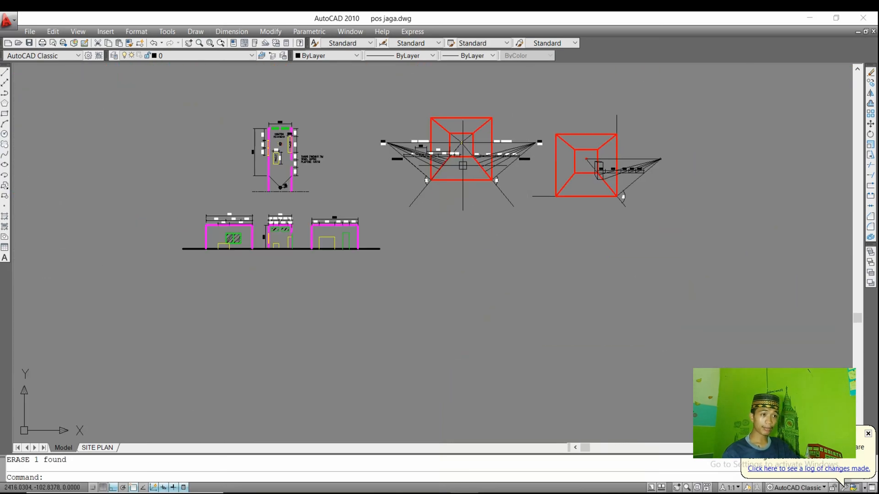
scroll(288, 174, "up", 5)
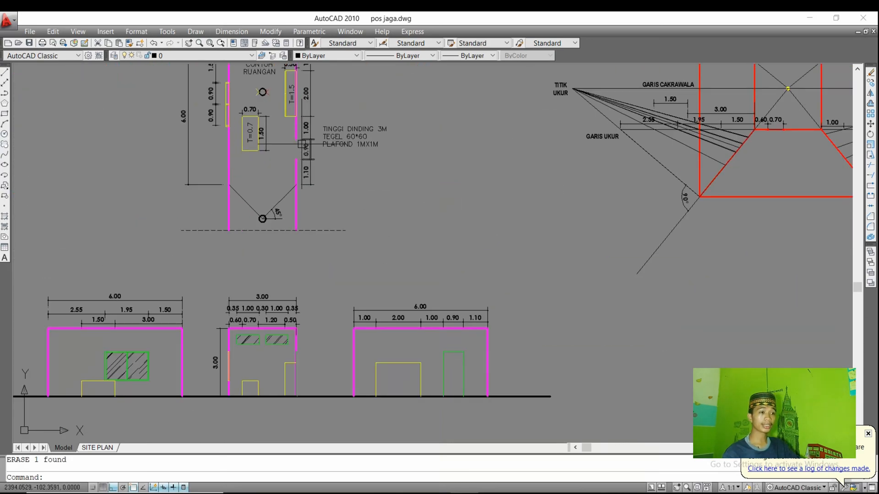
scroll(423, 322, "up", 3)
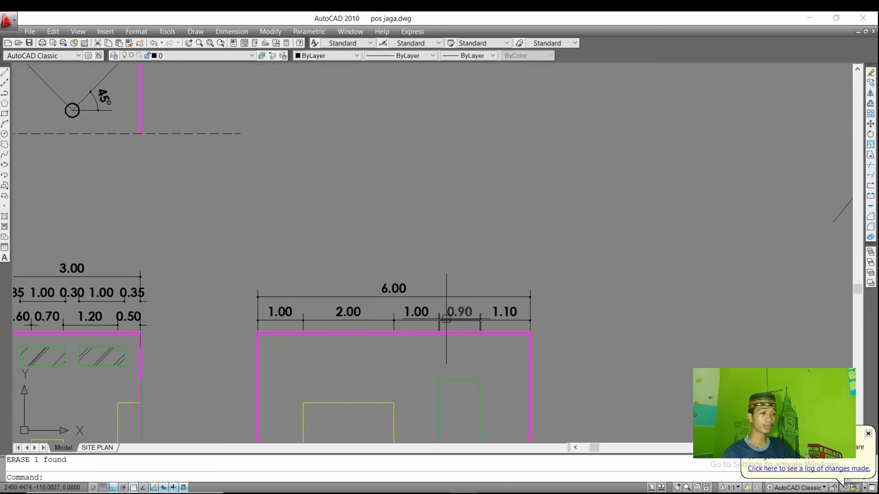
scroll(424, 322, "down", 9)
scroll(413, 218, "up", 8)
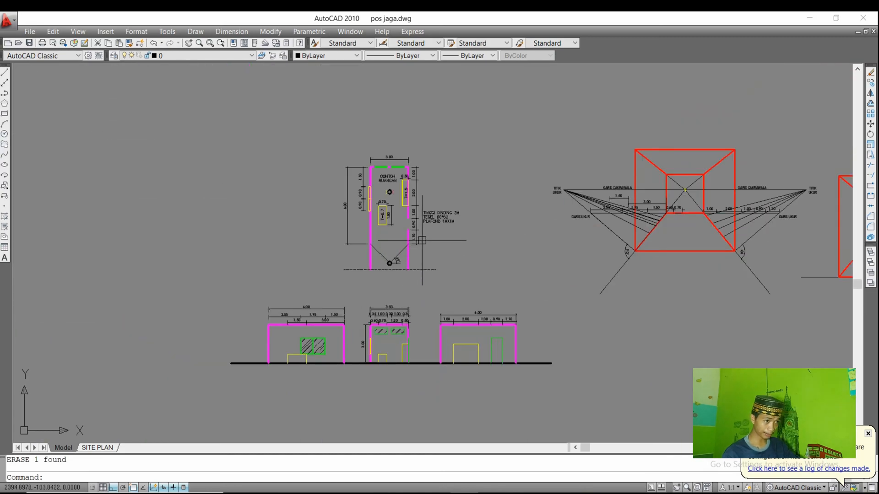
scroll(463, 222, "down", 5)
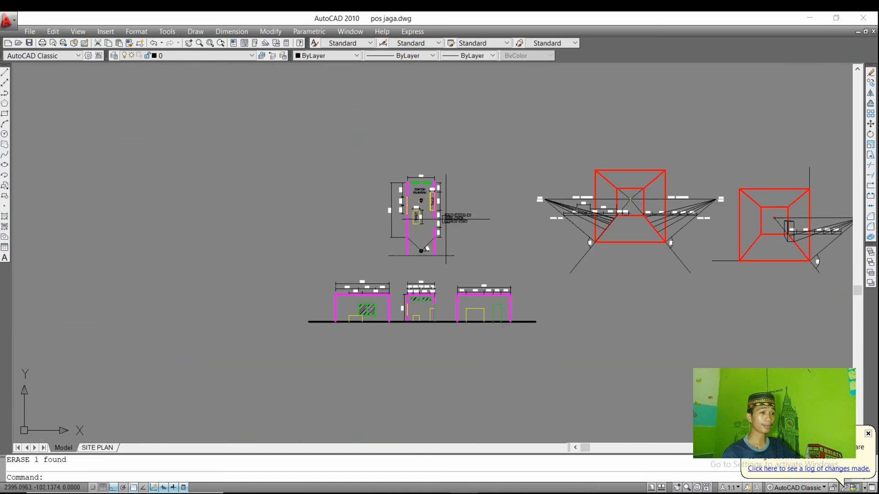
scroll(738, 241, "up", 6)
middle_click_drag(738, 241, 610, 233)
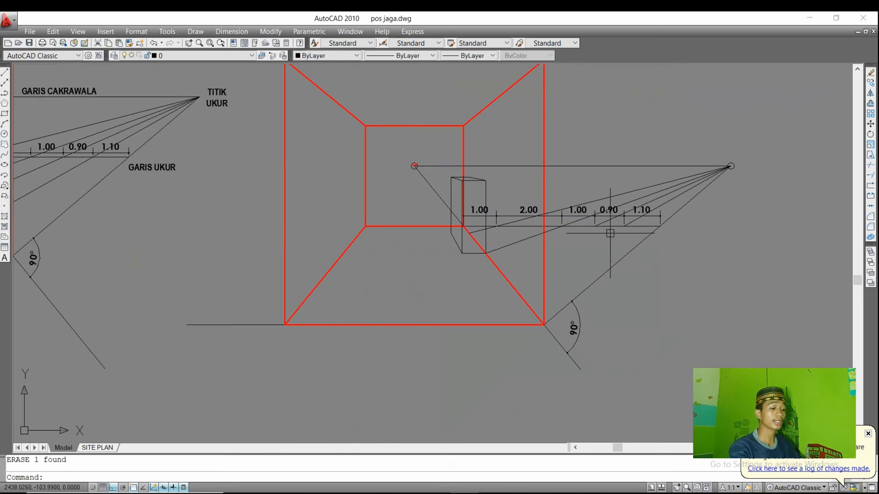
Extend the measuring-point lines on both sides of the 0.90 door division to the right floor edge.
type("l")
key("Return")
key("Escape")
left_click(513, 289)
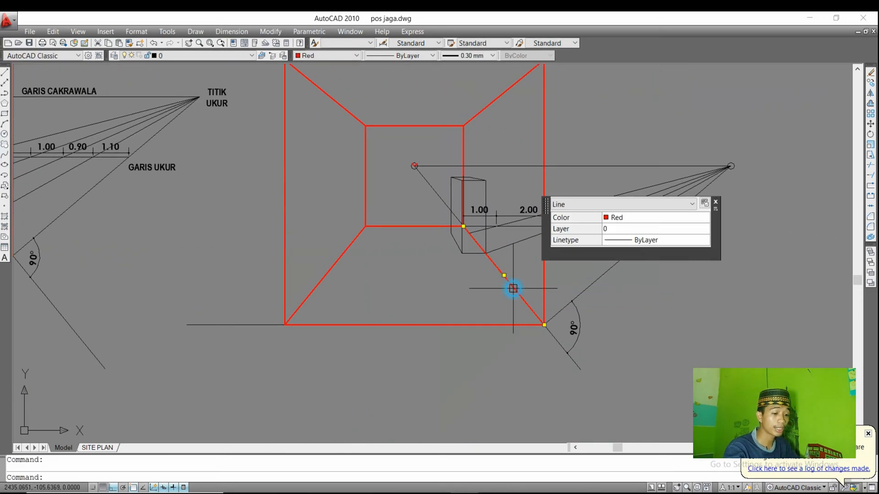
type("ex")
key("Return")
scroll(604, 225, "up", 2)
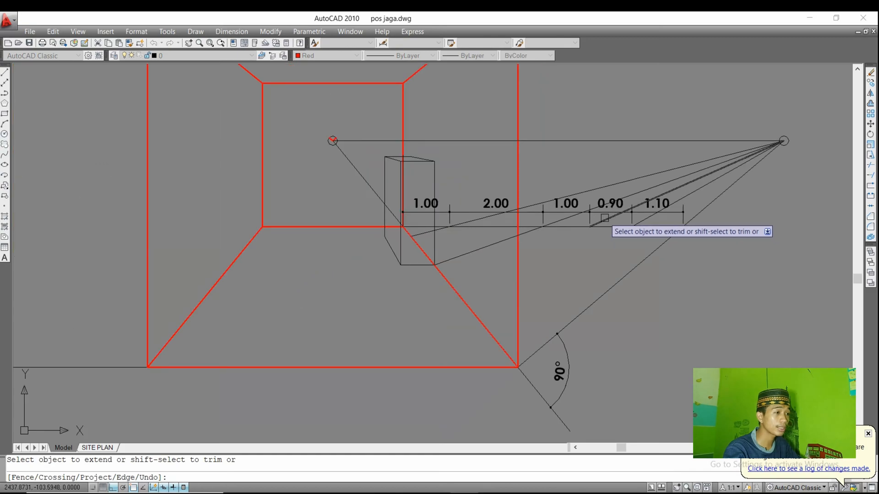
key("Escape")
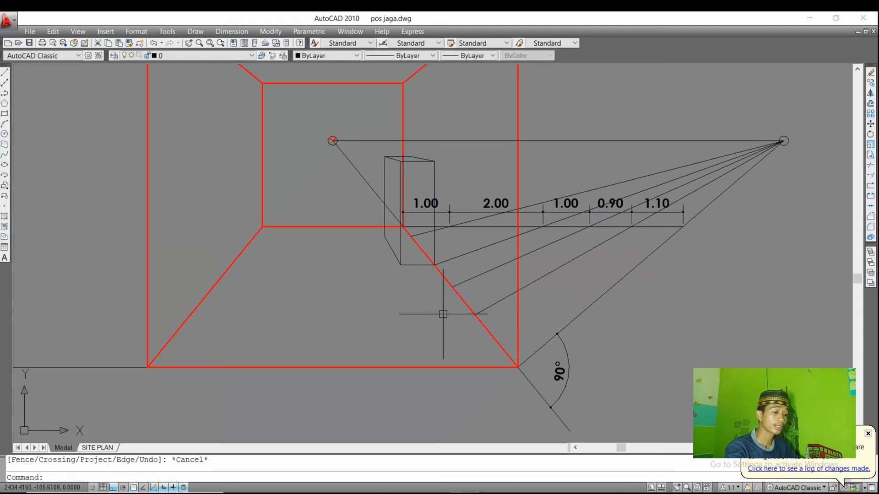
Draw a vertical door-height line up from the back wall's lower-right corner.
type("l")
key("Return")
scroll(403, 216, "up", 5)
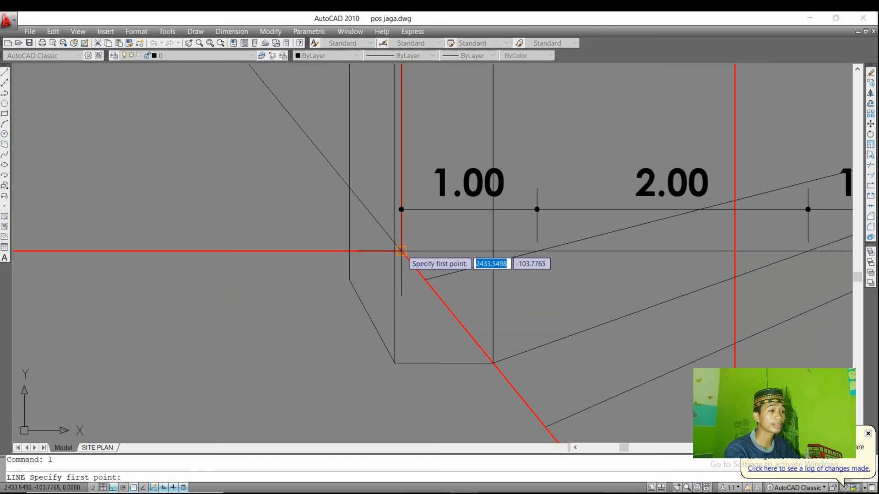
left_click(402, 251)
scroll(384, 275, "down", 4)
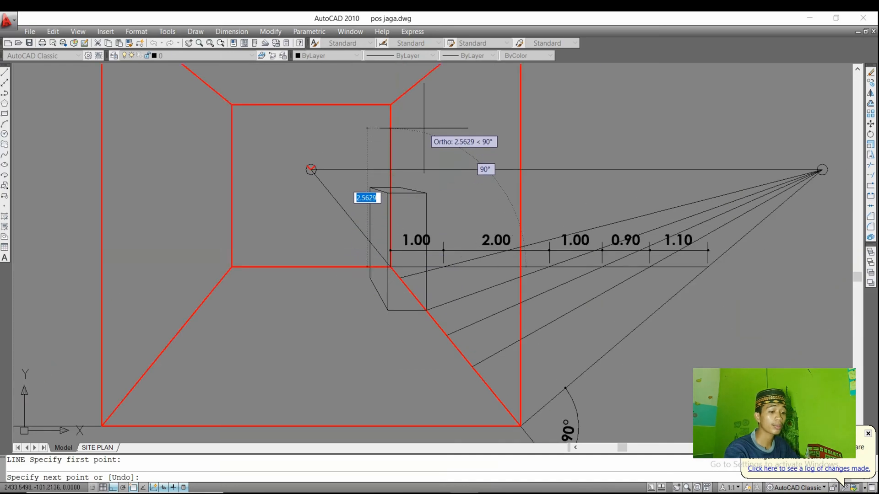
key("Escape")
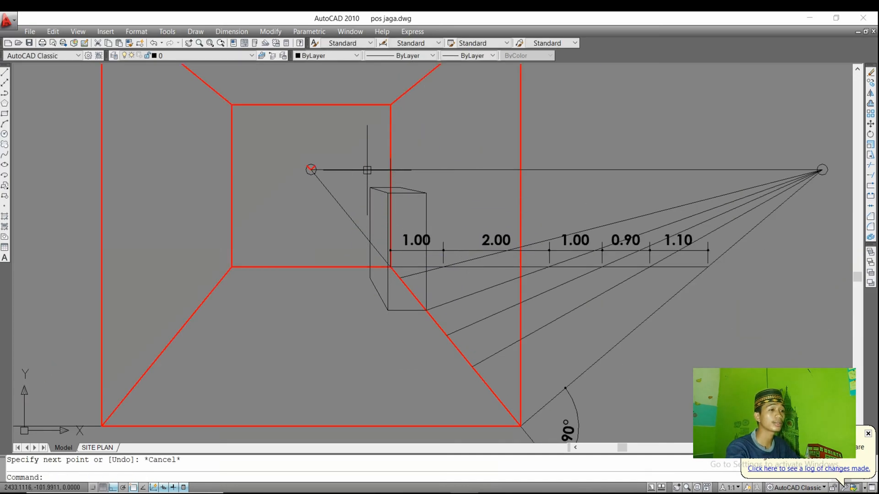
Draw a line from the vanishing point to the upper end of the door-height line.
scroll(369, 167, "up", 2)
type("l")
key("Return")
scroll(315, 170, "up", 3)
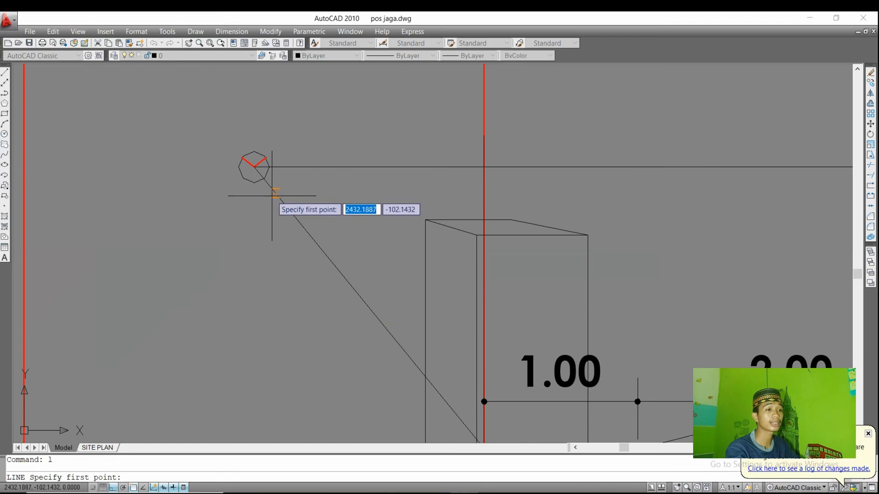
left_click(254, 167)
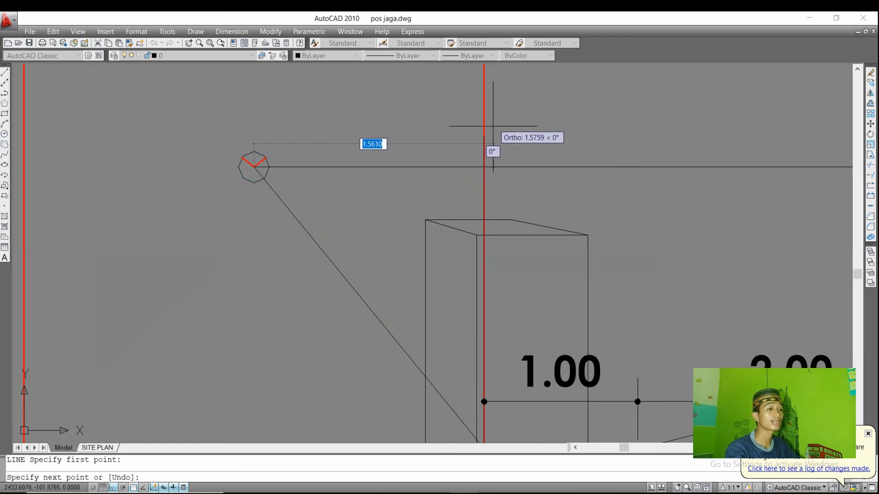
key("Escape")
scroll(549, 151, "down", 4)
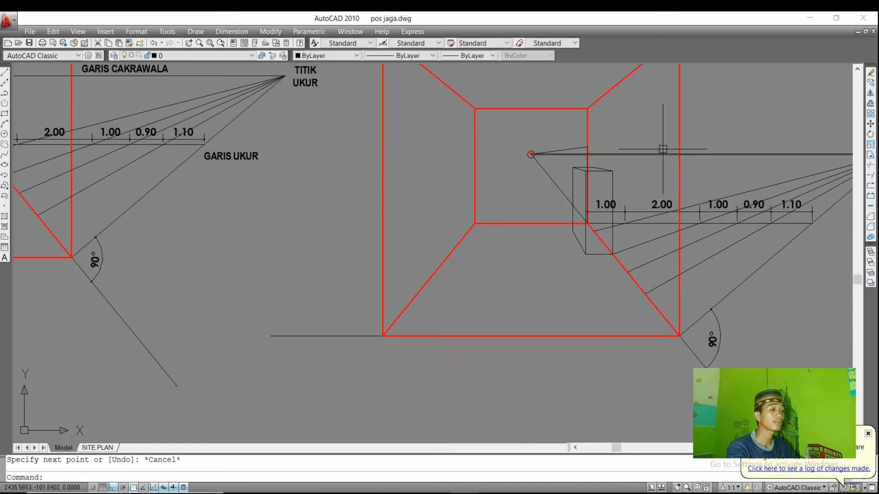
Extend the door-height projection line to the room's front-right vertical edge.
left_click(679, 125)
type("ex")
key("Return")
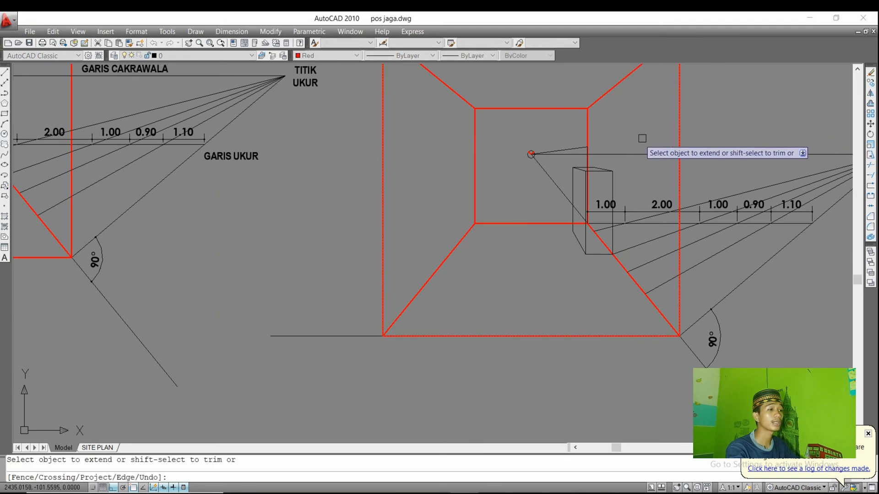
left_click(574, 149)
key("Escape")
key("Escape")
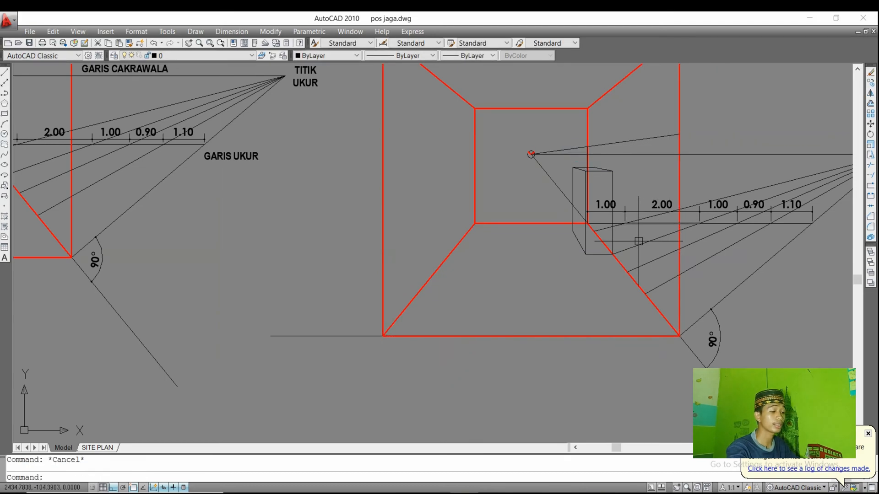
type("l")
key("Return")
left_click(624, 275)
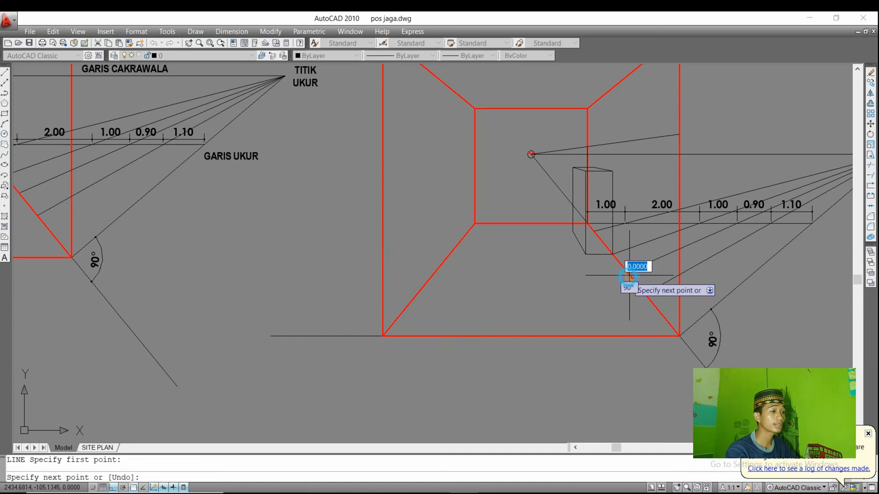
key("Escape")
Draw two vertical lines from the 0.90 door division points on the right floor edge up past the door-height projection line.
key("Return")
left_click(627, 272)
left_click(627, 116)
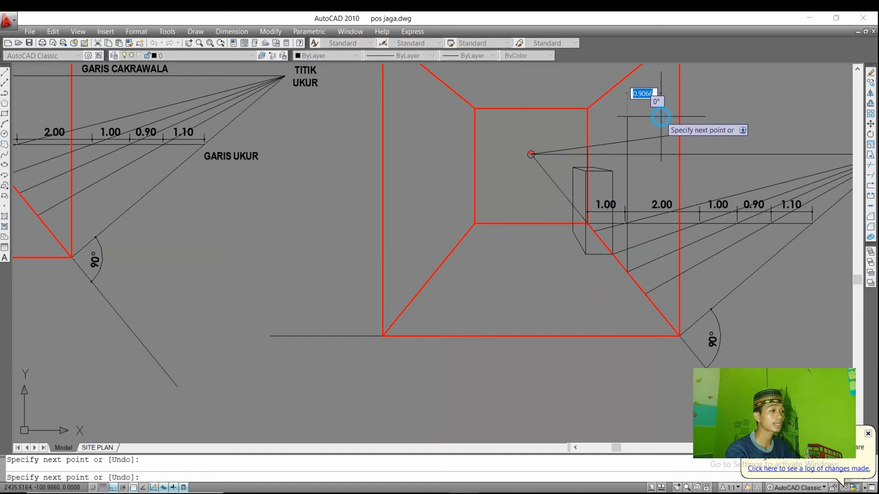
key("Return")
key("Return")
left_click(645, 293)
left_click(673, 106)
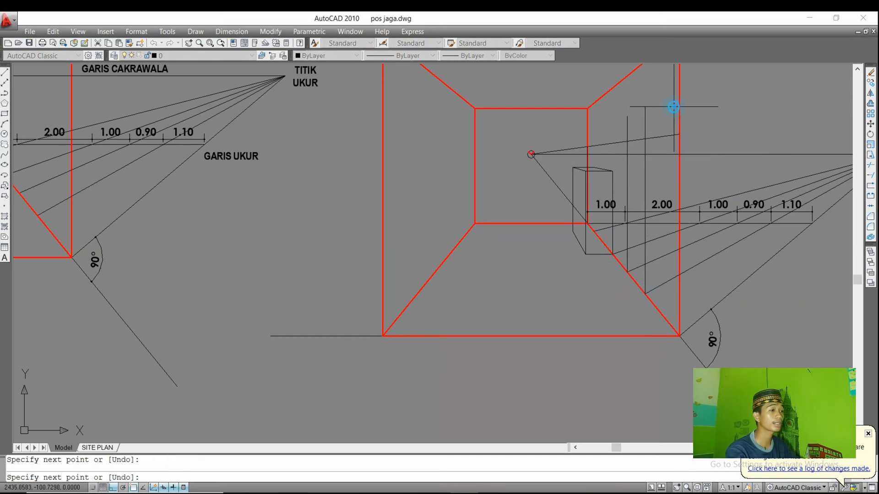
key("Return")
scroll(634, 181, "up", 2)
type("pl")
key("Return")
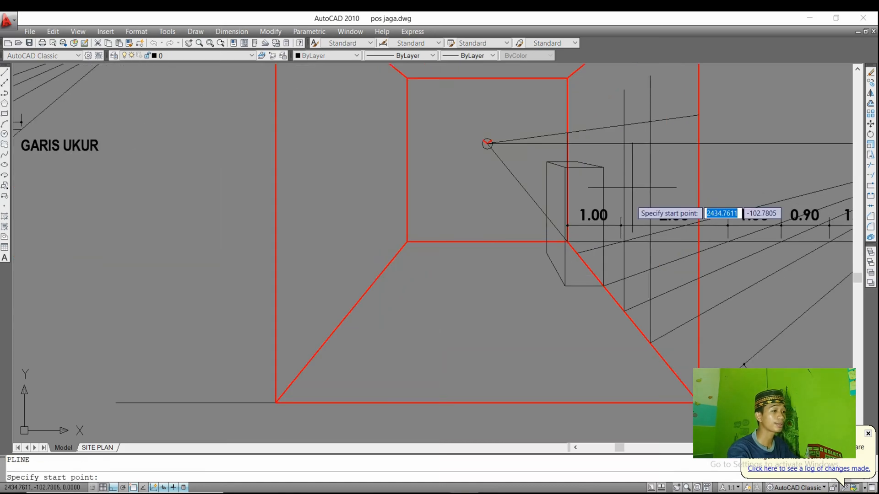
left_click(625, 302)
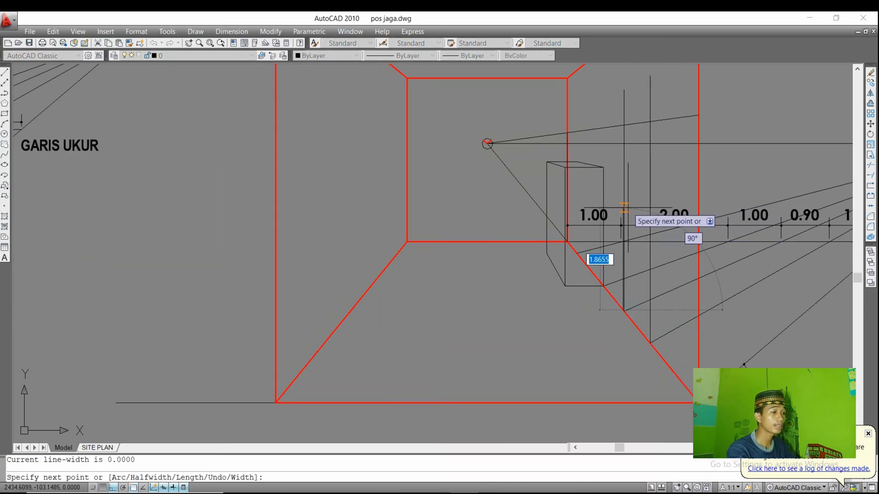
key("Escape")
Trace the right-wall door with a polyline along both verticals and the door-height projection line, starting and ending on the floor edge.
scroll(620, 335, "up", 2)
type("pl")
key("Return")
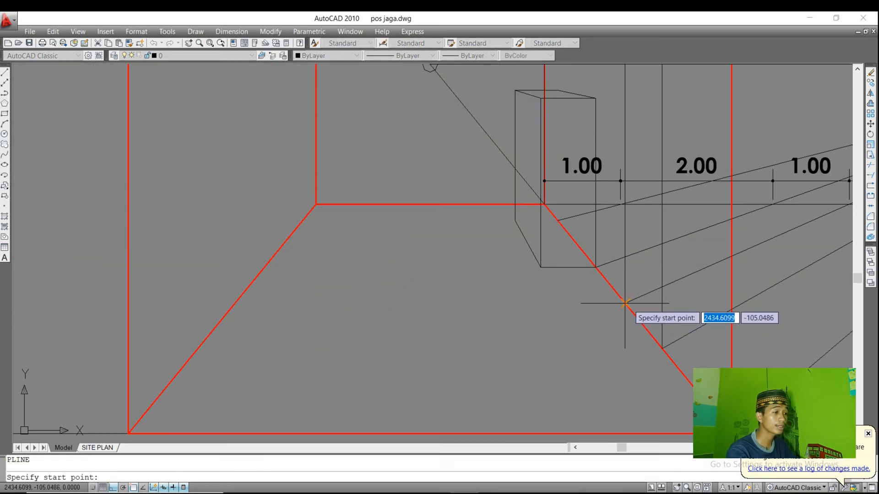
left_click(624, 305)
scroll(619, 240, "down", 3)
scroll(626, 170, "up", 2)
left_click(619, 158)
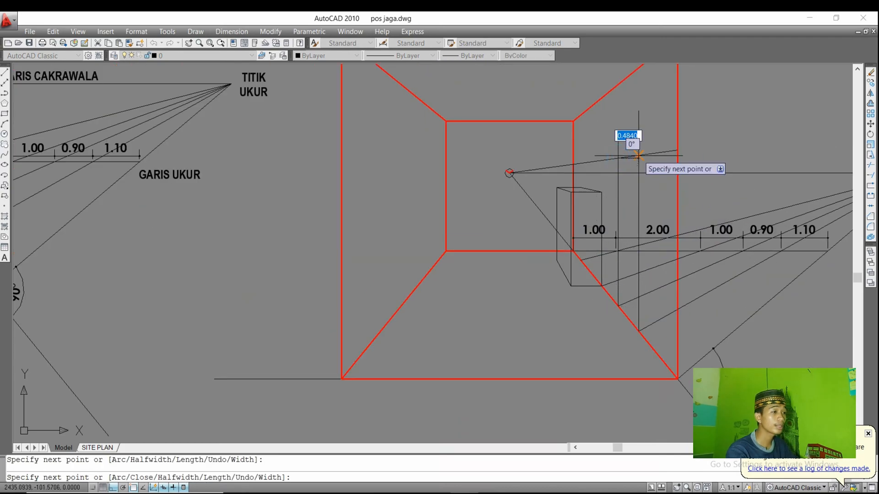
left_click(640, 155)
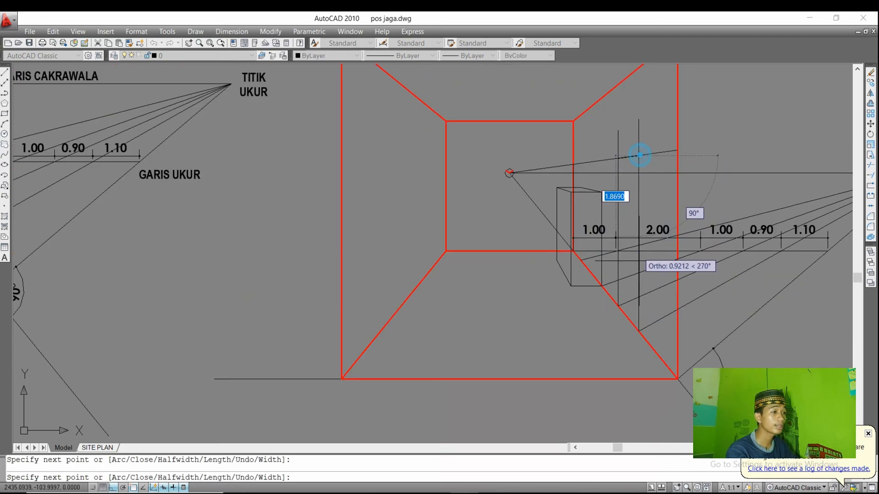
left_click(636, 333)
key("Escape")
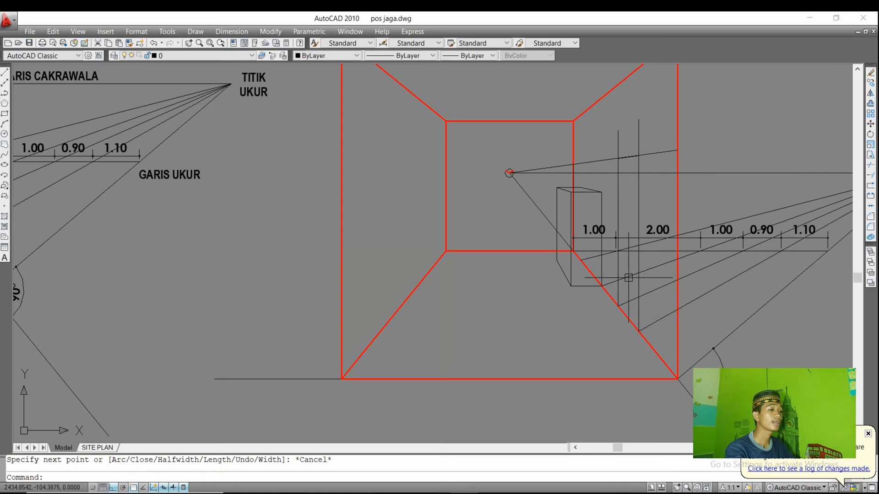
Erase the door-height projection line and the two vertical construction lines at the door.
scroll(641, 153, "up", 2)
left_click(656, 151)
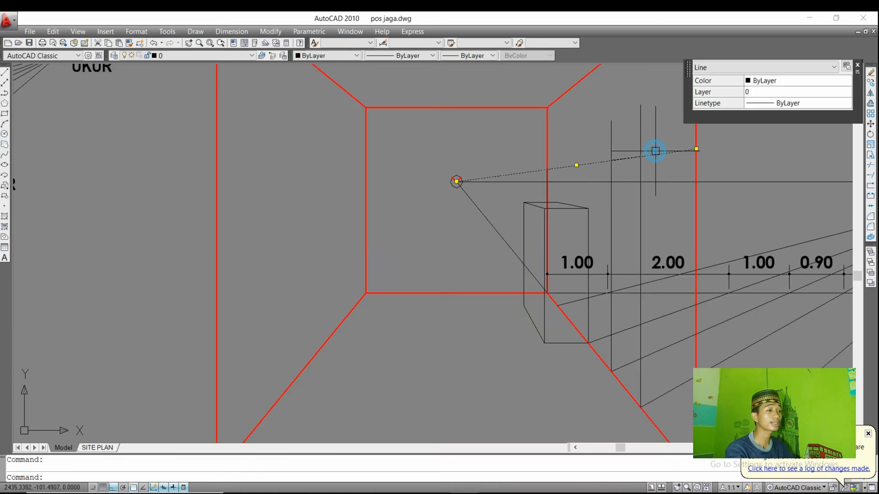
type("e")
key("Return")
left_click(595, 134)
left_click(601, 132)
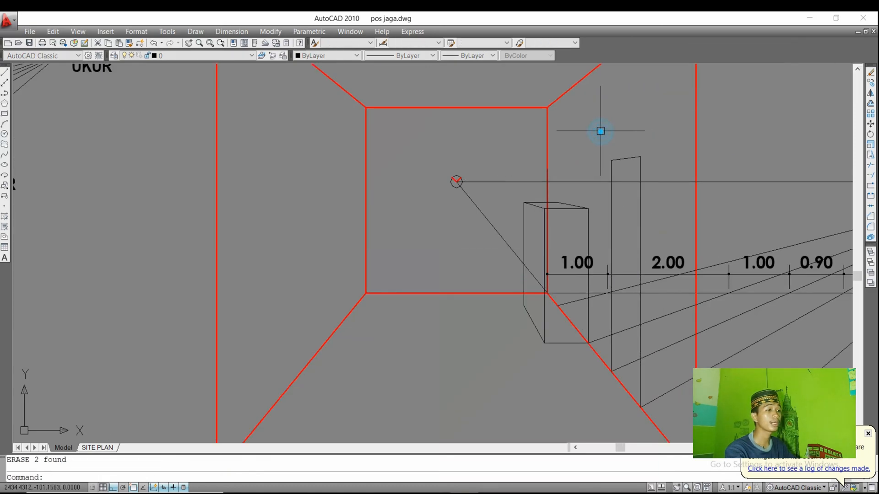
Set the door outline's color to Green.
left_click(631, 157)
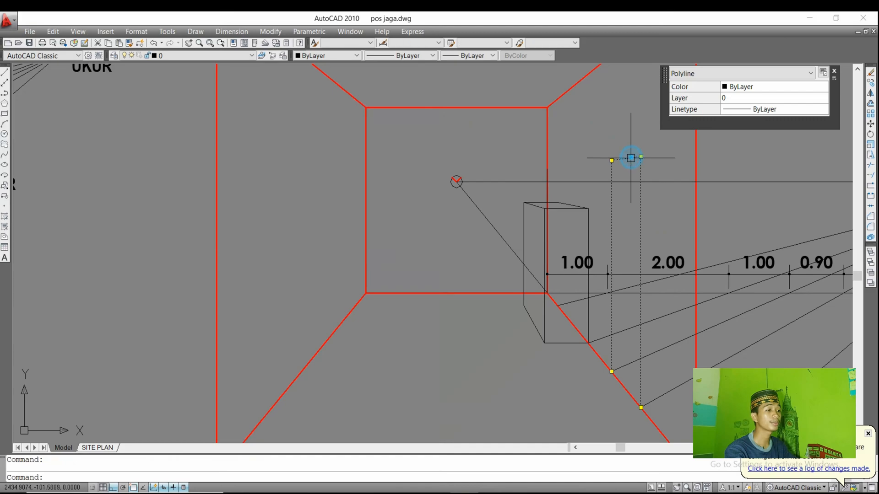
left_click(353, 57)
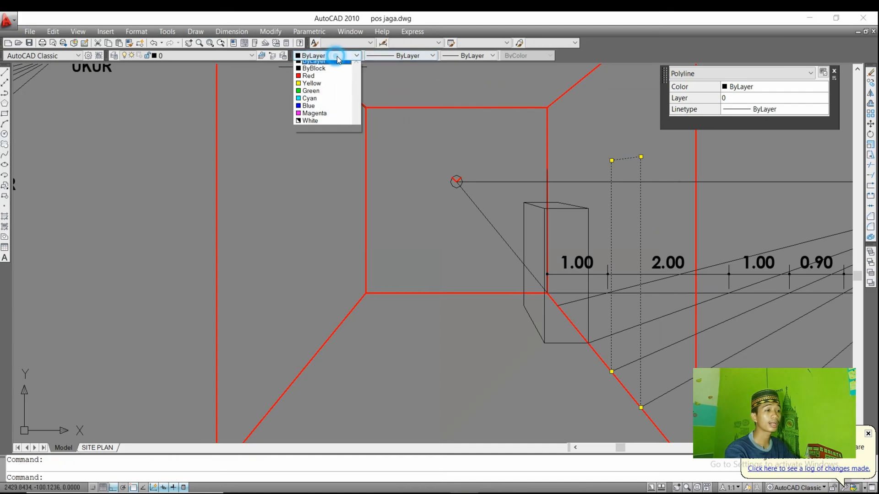
left_click(315, 98)
key("Escape")
key("Escape")
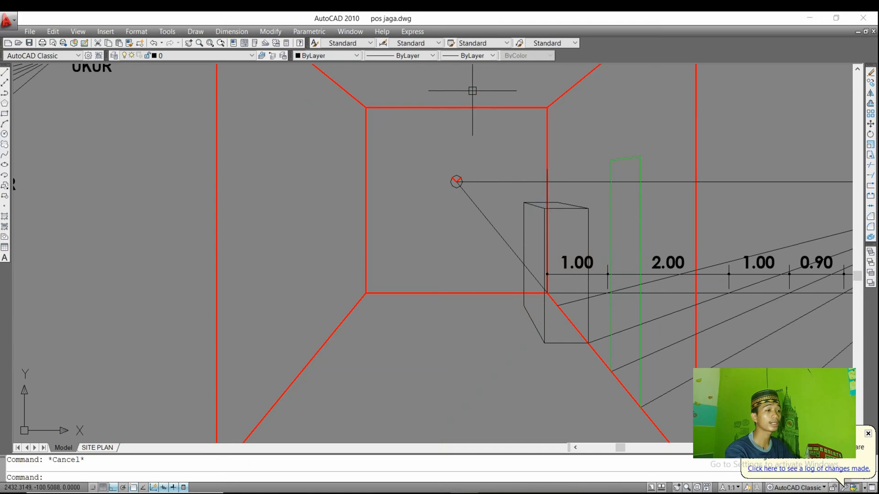
Set the door outline's lineweight to 0.30 mm.
left_click(417, 56)
left_click(639, 161)
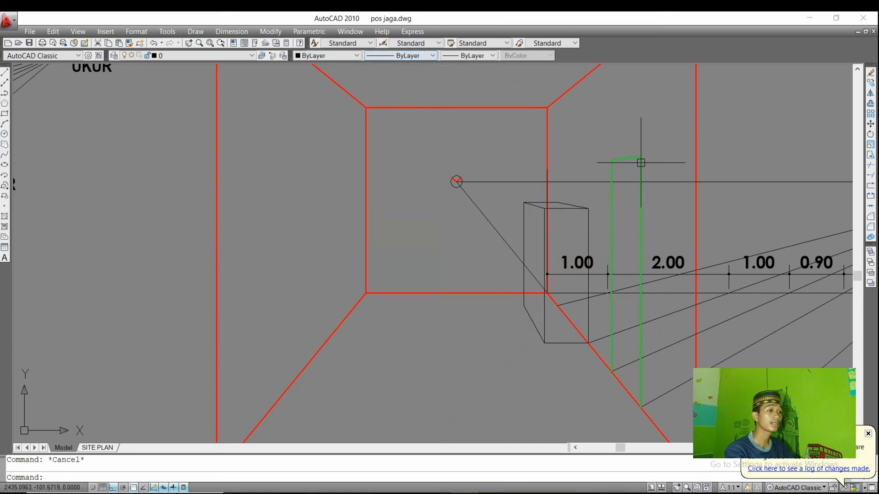
left_click(639, 164)
left_click(386, 58)
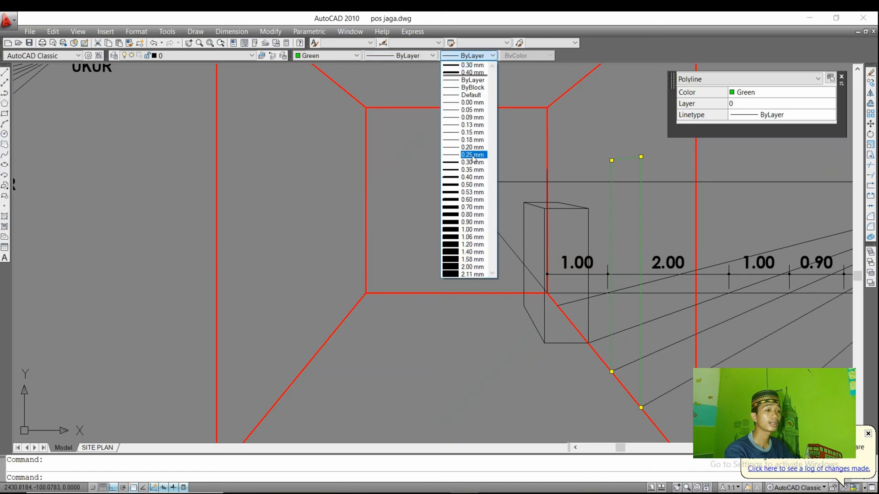
left_click(473, 162)
key("Escape")
Examine the wall elevations and the sample room plan for the layout of the two back-wall windows.
scroll(590, 138, "down", 3)
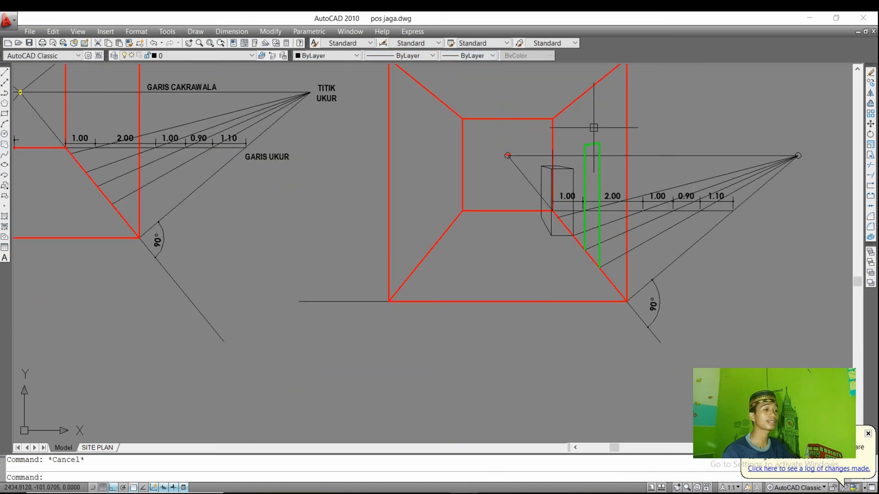
middle_click_drag(590, 159, 728, 204)
scroll(697, 183, "down", 9)
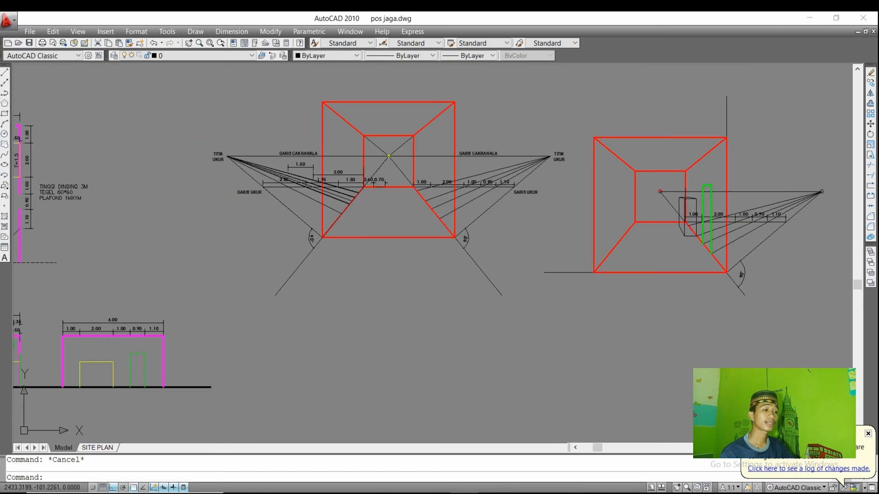
middle_click_drag(594, 337, 601, 266)
scroll(266, 212, "up", 8)
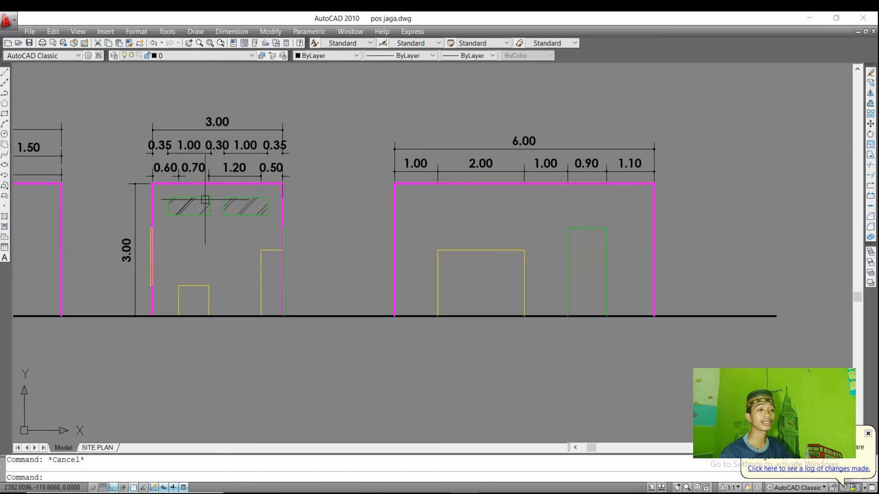
scroll(254, 180, "down", 6)
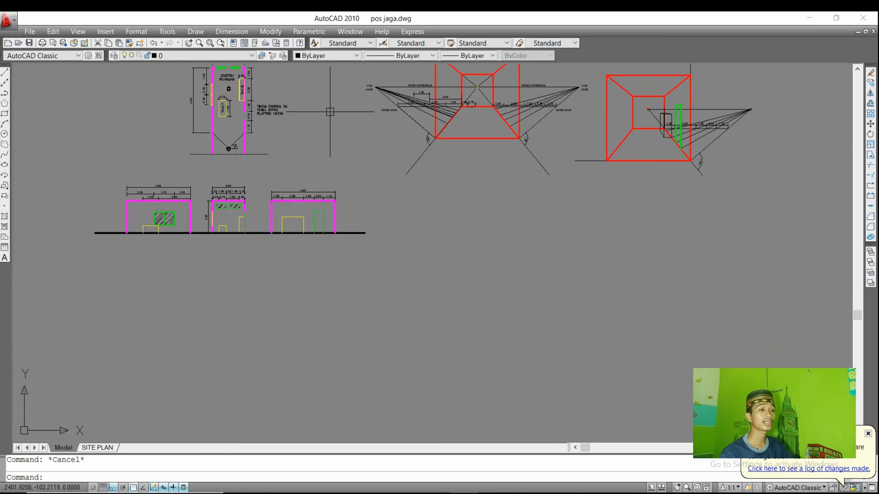
scroll(215, 217, "up", 5)
scroll(250, 167, "up", 3)
middle_click_drag(314, 180, 367, 251)
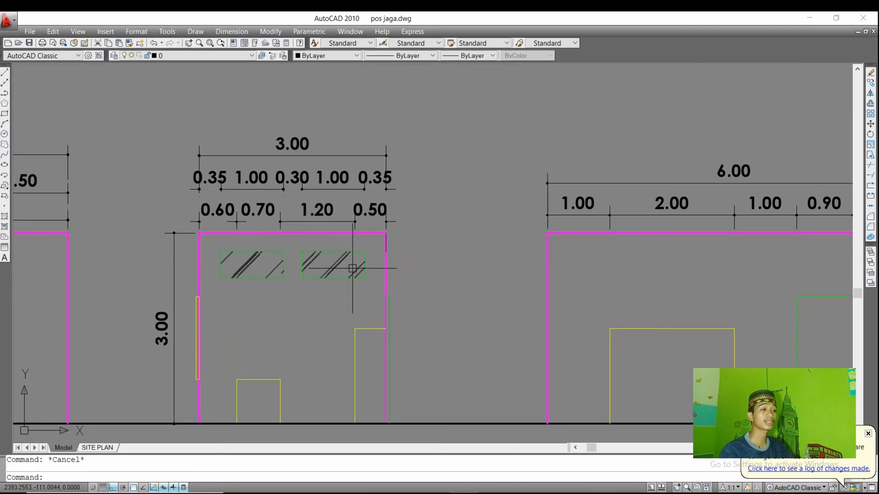
scroll(357, 269, "down", 2)
scroll(343, 265, "down", 5)
middle_click_drag(343, 110, 351, 180)
scroll(343, 145, "up", 5)
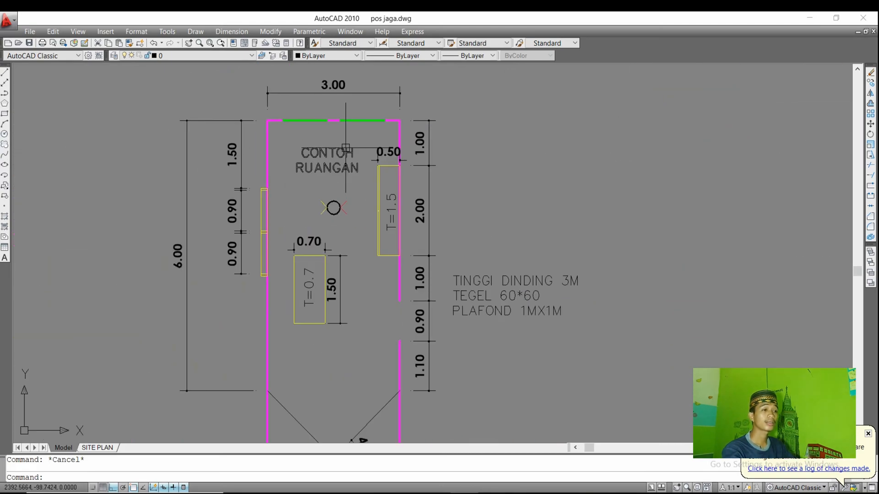
scroll(347, 155, "down", 5)
scroll(347, 299, "up", 3)
scroll(362, 382, "up", 5)
Measure the right-hand window's distance below the wall top and its height in the 3.00-wide elevation.
type("d")
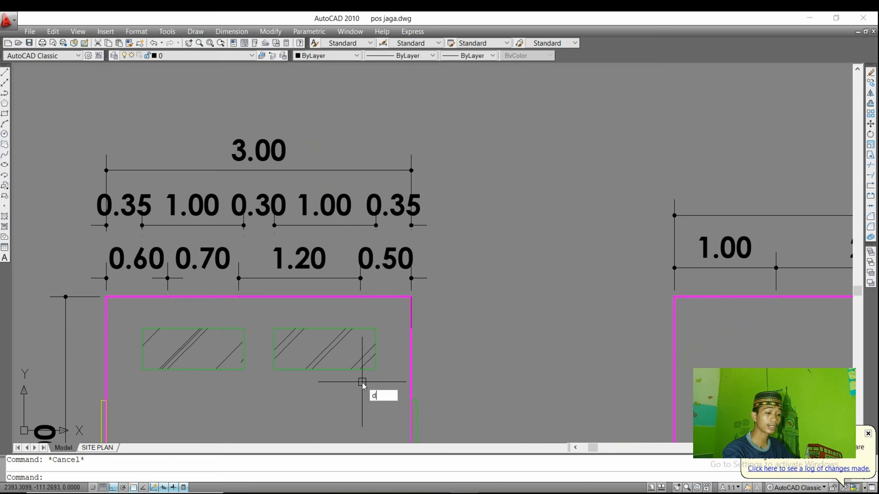
type("li")
key("Return")
left_click(375, 329)
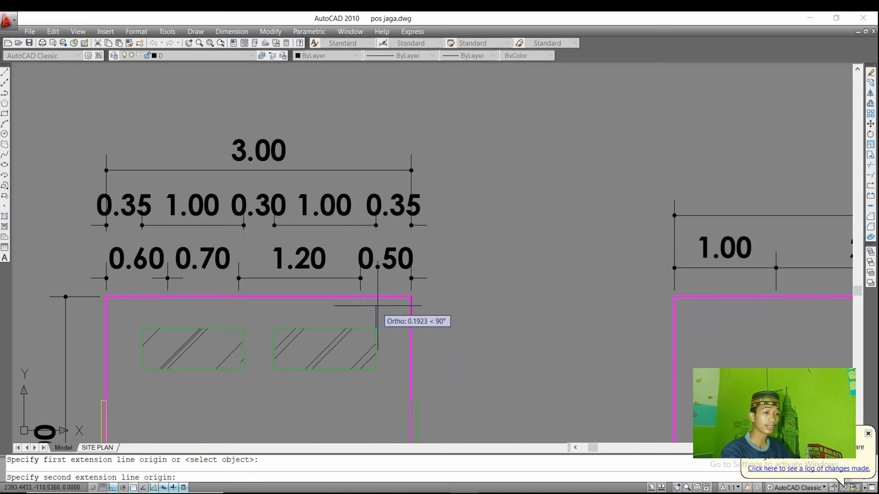
left_click(376, 297)
key("Escape")
key("Return")
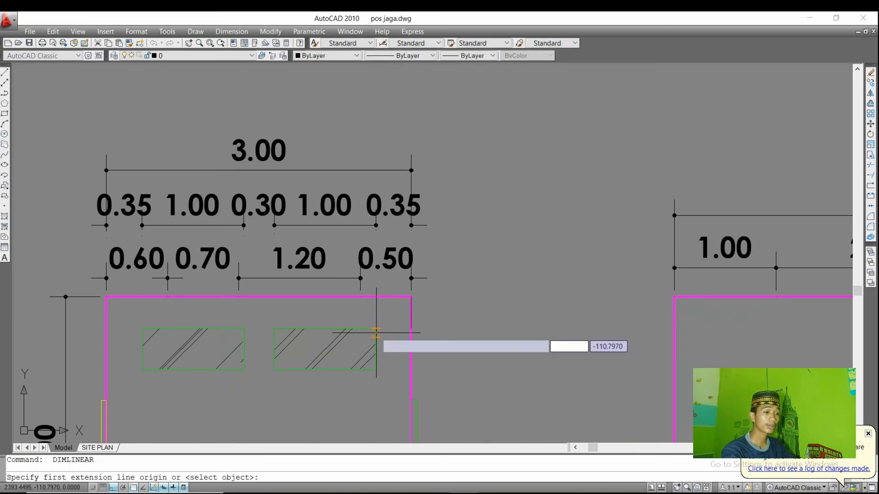
left_click(376, 328)
left_click(376, 369)
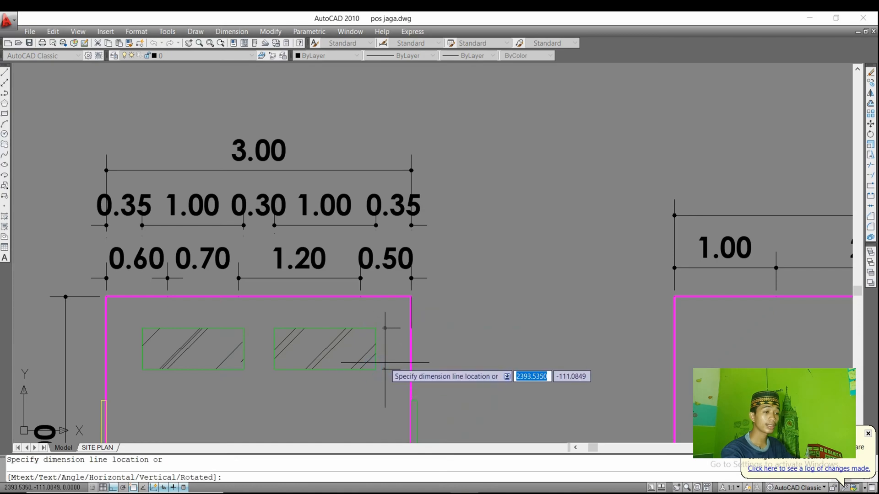
key("Escape")
scroll(344, 316, "down", 8)
scroll(731, 232, "up", 9)
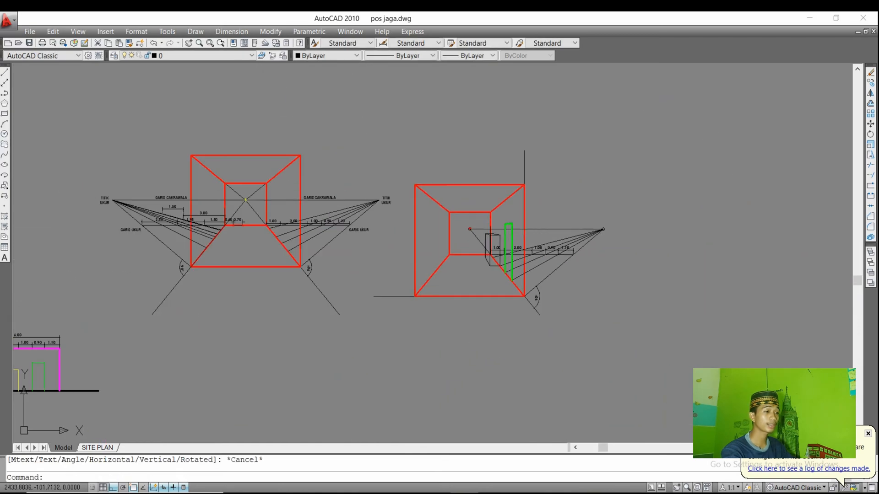
type("l")
key("Return")
scroll(488, 210, "down", 8)
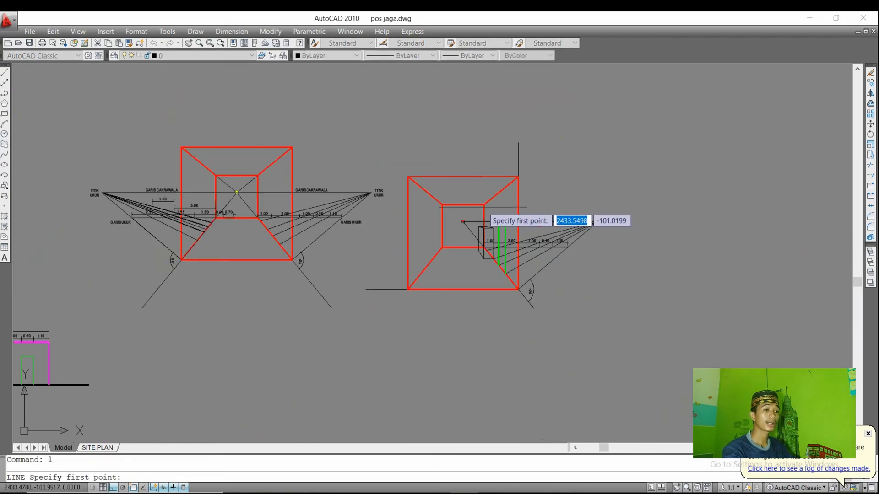
scroll(237, 174, "up", 5)
scroll(237, 174, "up", 5)
key("Escape")
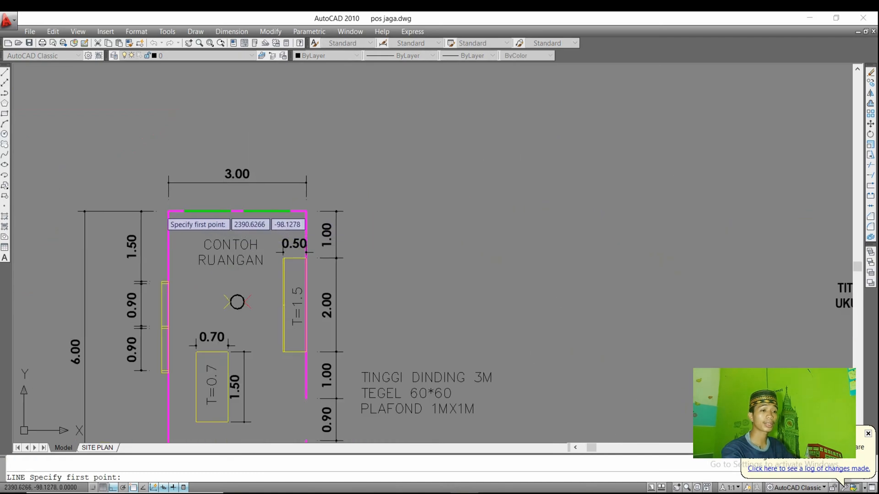
Measure the distance from the plan's upper-left corner to the first back-wall window and that window's width.
scroll(186, 214, "up", 3)
type("dl")
key("Return")
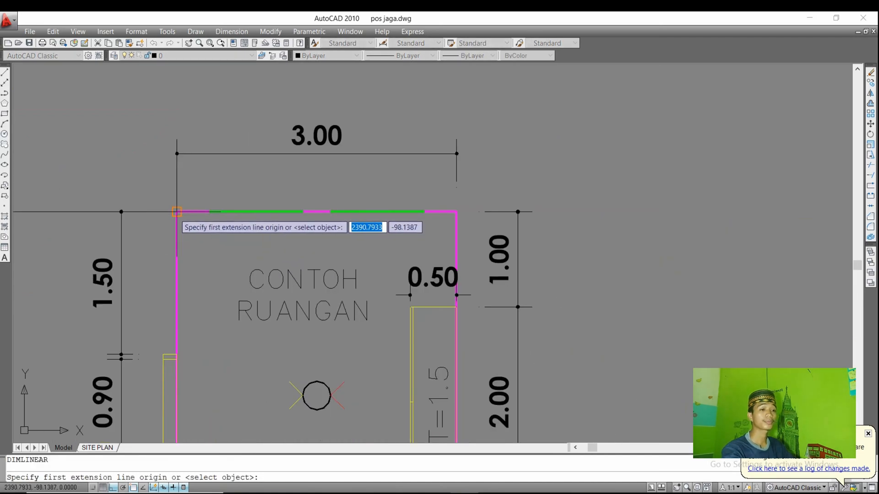
left_click(177, 212)
left_click(210, 211)
key("Escape")
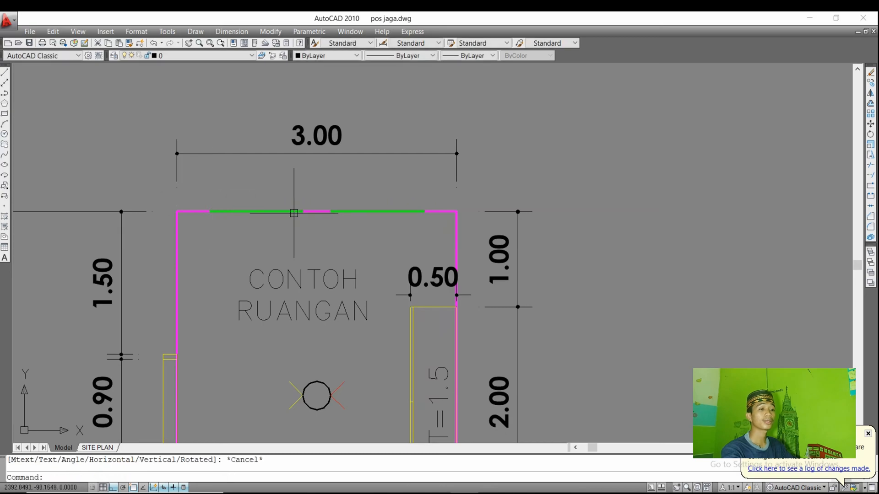
key("Return")
left_click(302, 213)
left_click(209, 212)
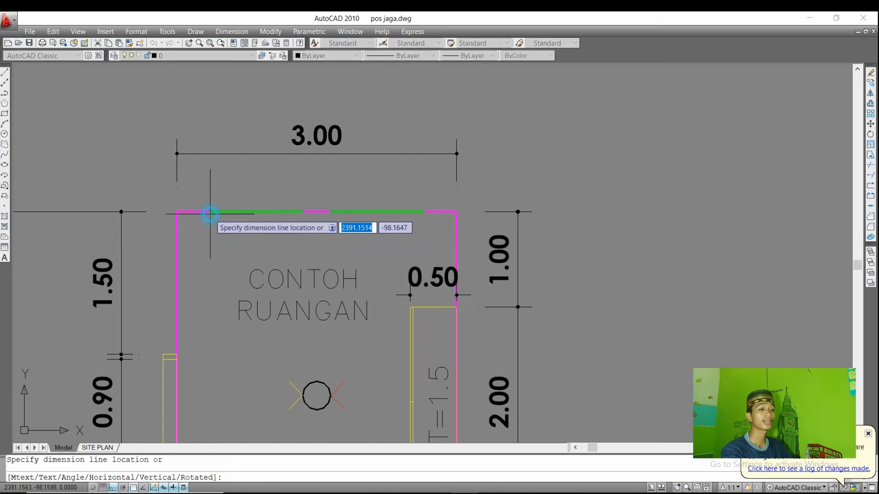
key("Escape")
From the back wall's upper-left corner in the perspective, draw guide lines 0.35 along the top edge and 0.3 straight down.
scroll(224, 188, "down", 6)
scroll(225, 187, "down", 4)
scroll(586, 204, "up", 6)
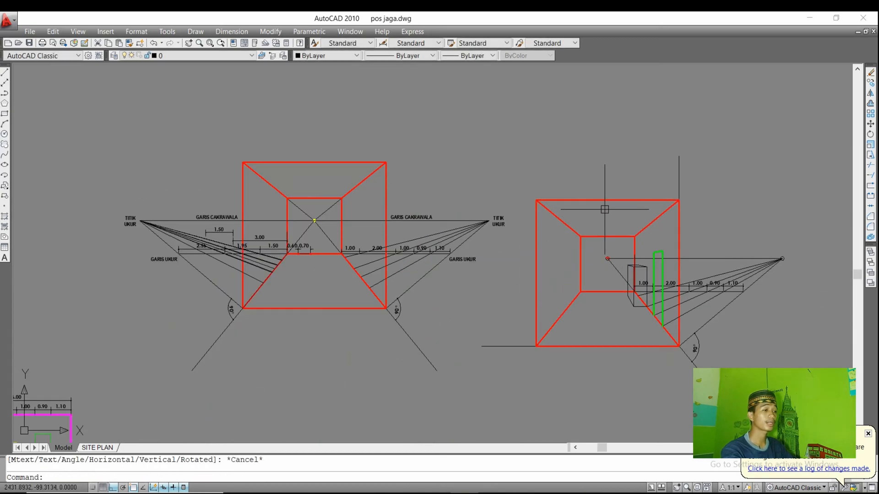
key("Escape")
middle_click_drag(619, 229, 440, 177)
type("l")
key("Return")
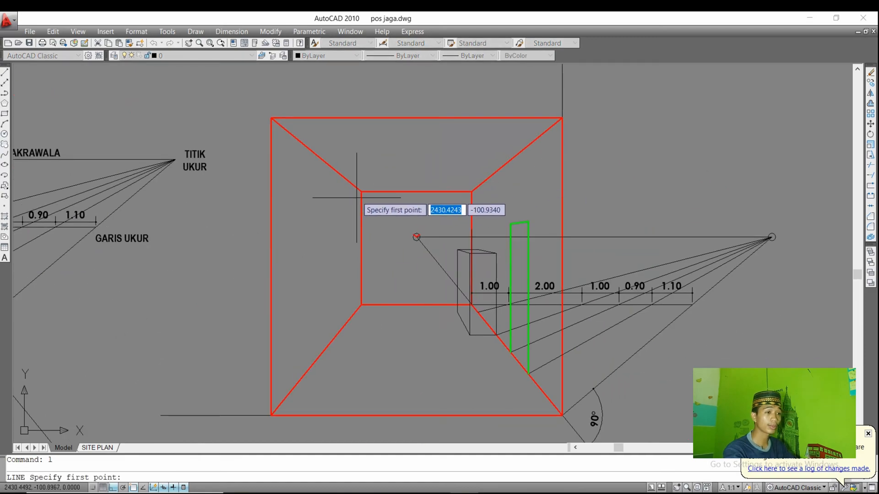
left_click(361, 191)
scroll(396, 179, "up", 2)
type("0")
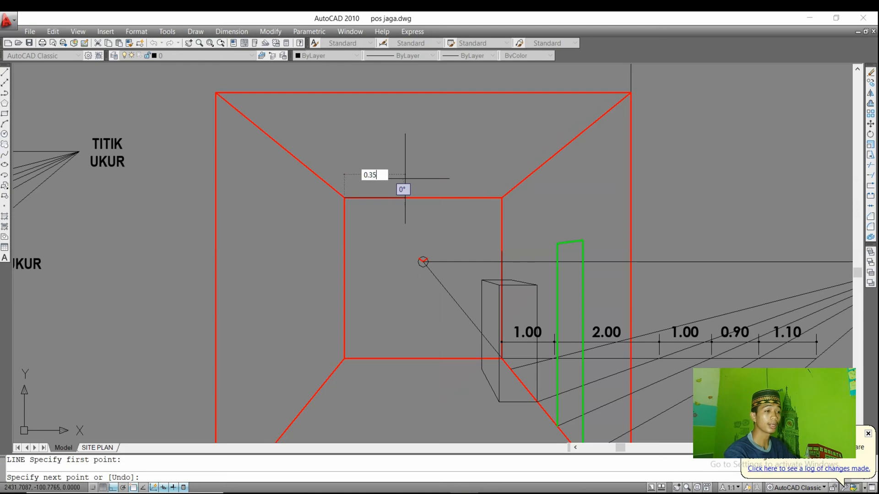
type(".35")
key("Return")
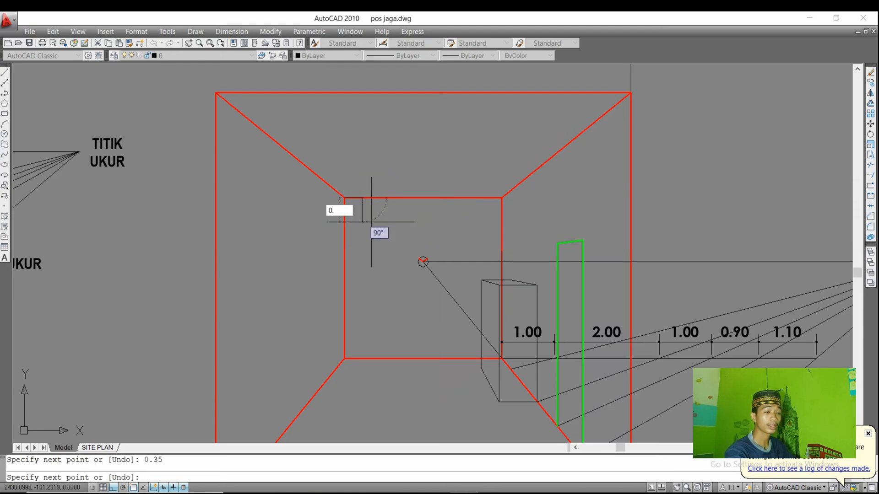
key("Return")
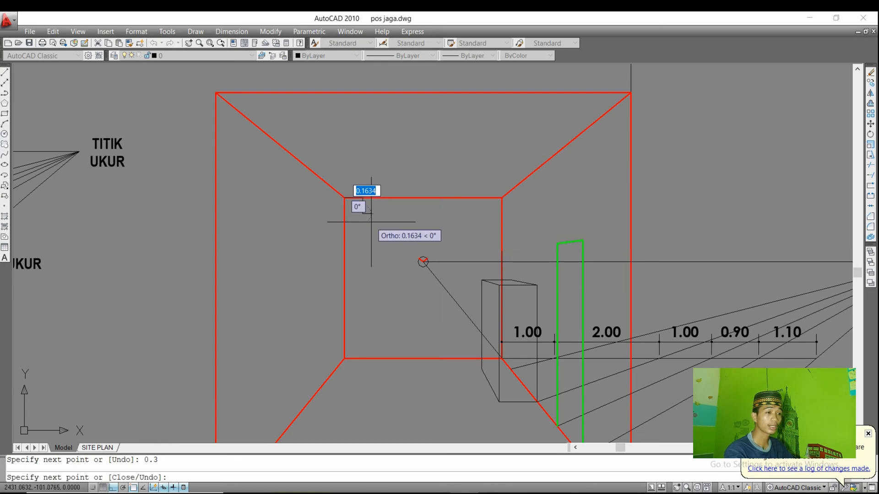
key("Escape")
From the top of the short vertical guide, draw guide lines 1 along the back wall's top edge and 0.7 down.
key("Return")
left_click(362, 198)
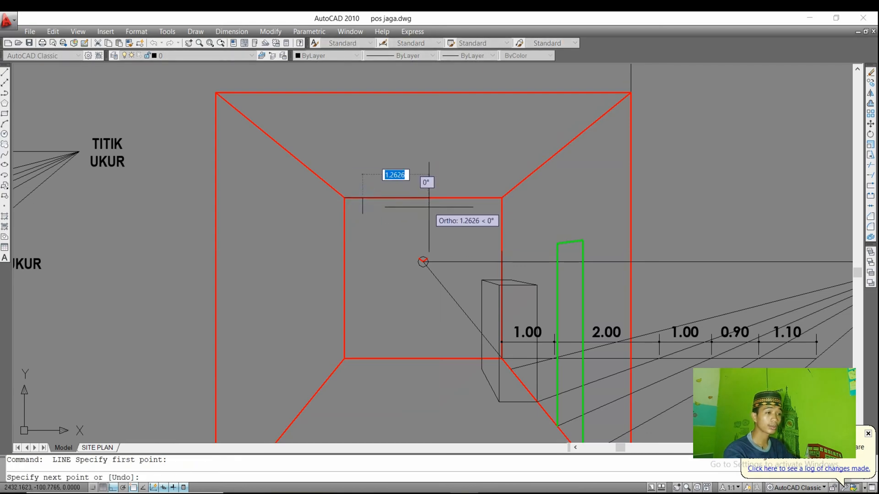
type("1")
key("Return")
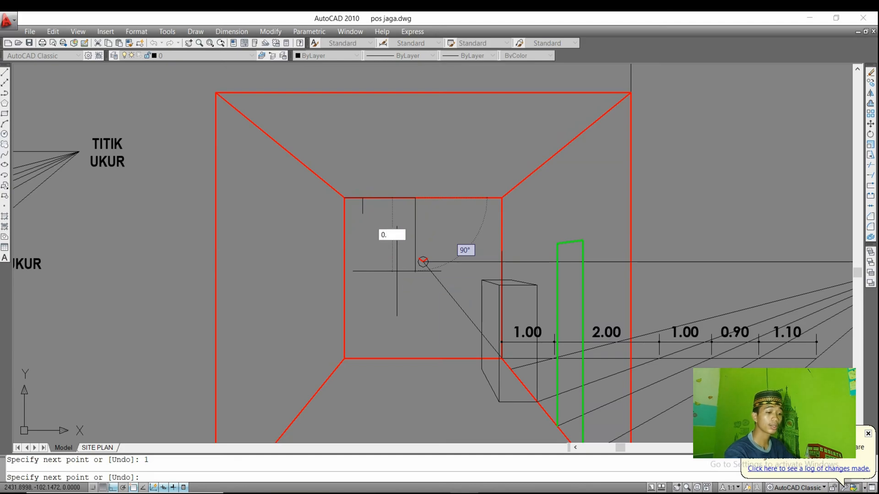
type("0.7")
key("Return")
scroll(373, 236, "up", 3)
key("Escape")
Draw the first back-wall window as a rectangle between the lower ends of the two vertical guides.
type("re")
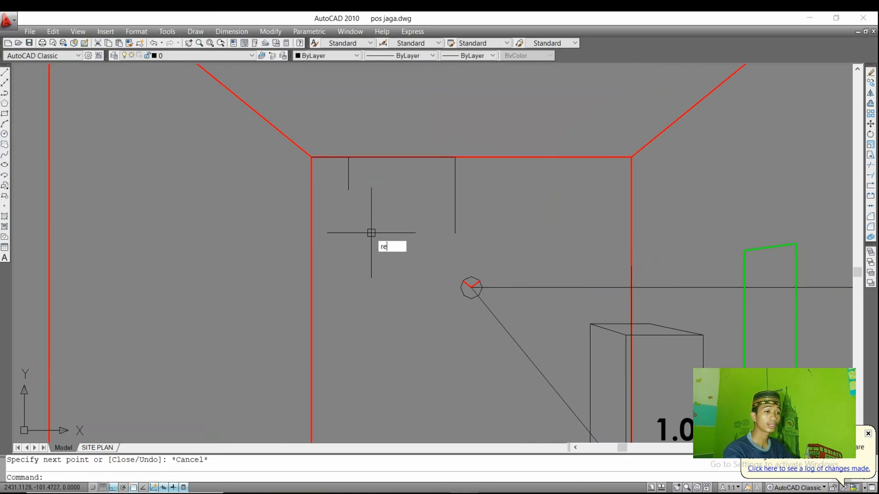
type("c")
key("Return")
left_click(349, 190)
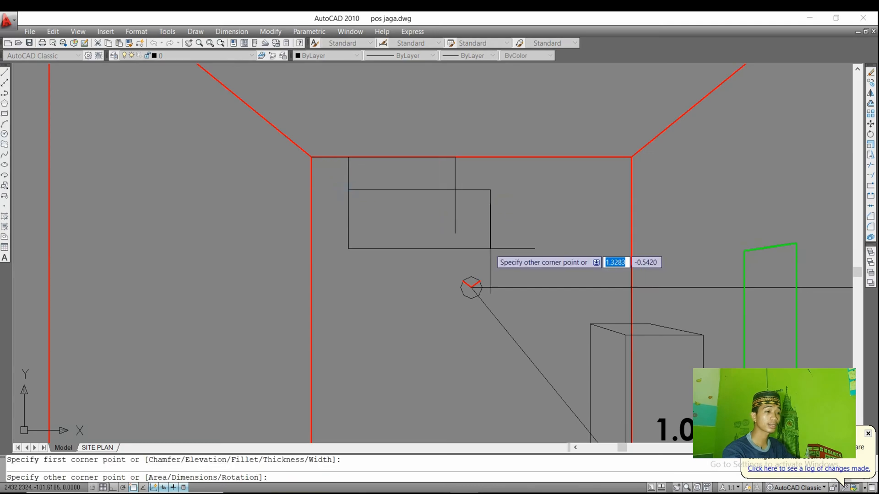
left_click(455, 233)
Mirror the window rectangle about the back wall's vertical centreline, keeping the original.
left_click(433, 233)
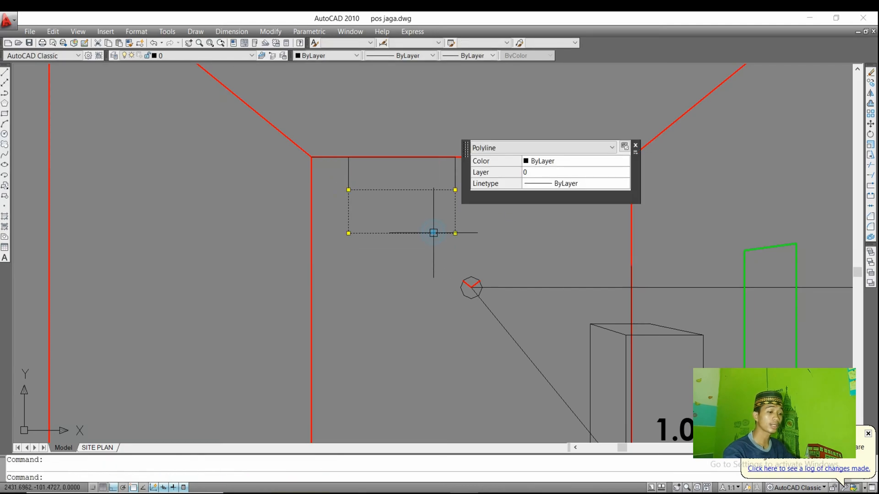
type("mi")
key("Return")
scroll(434, 233, "down", 2)
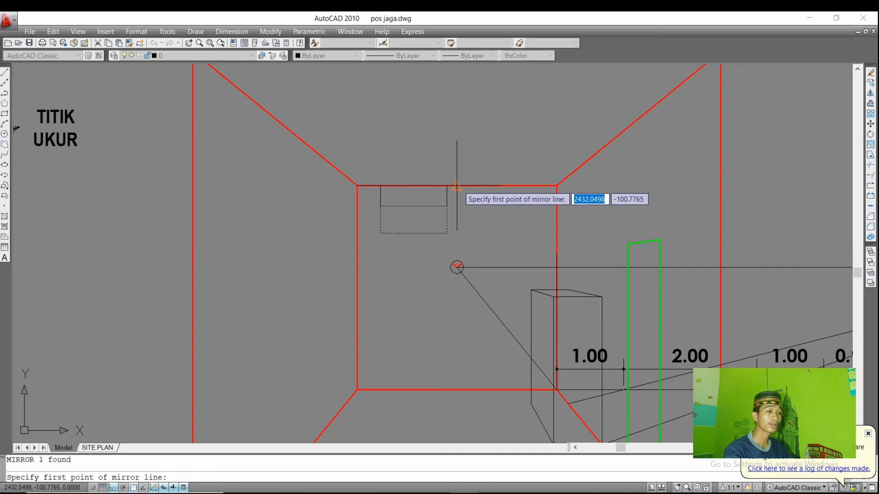
left_click(458, 187)
left_click(458, 160)
key("Return")
key("Escape")
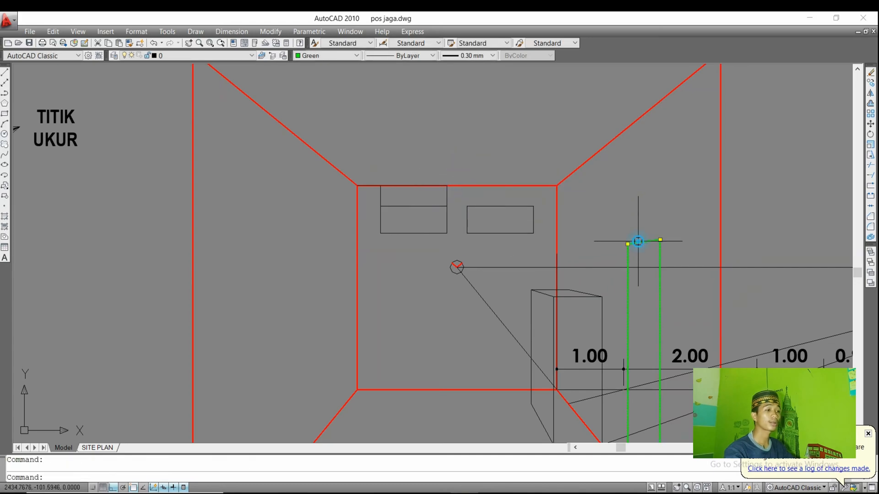
Match the properties of the green door outline to both back-wall window rectangles.
left_click(639, 241)
key("Return")
left_click(508, 233)
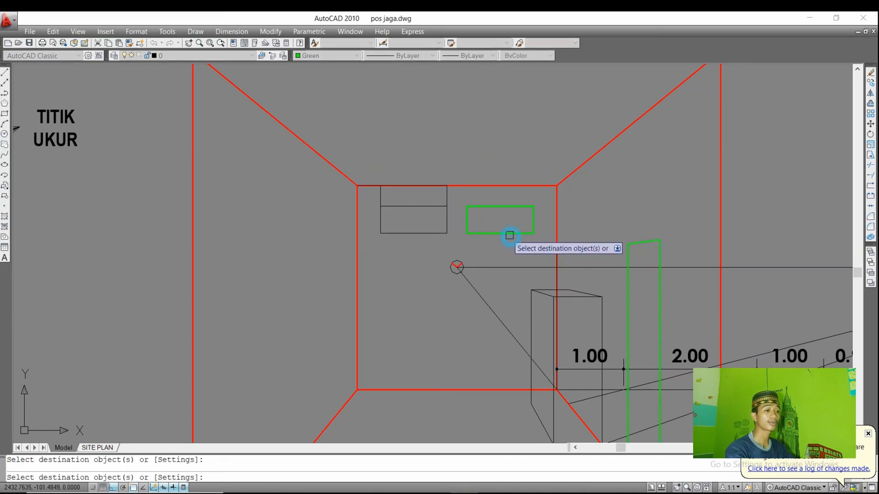
left_click(426, 234)
key("Escape")
Delete the window guide lines along and below the back wall's top edge.
left_click(465, 193)
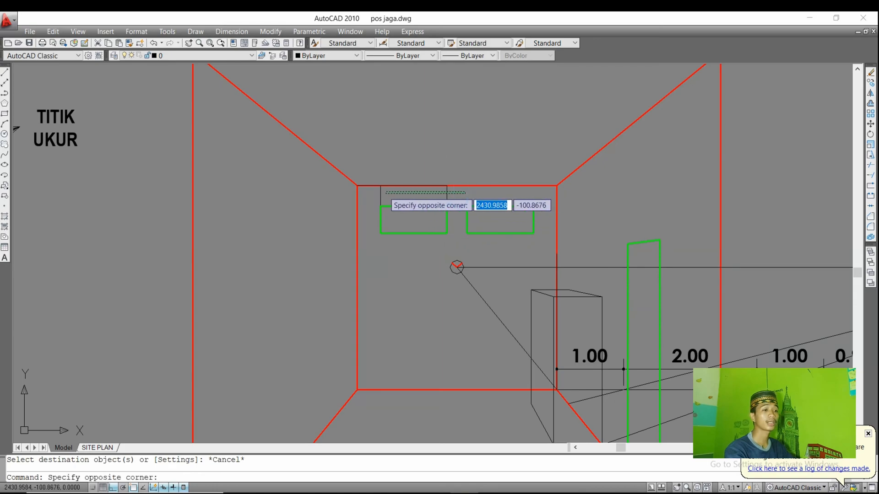
left_click(370, 189)
key("Delete")
left_click(369, 173)
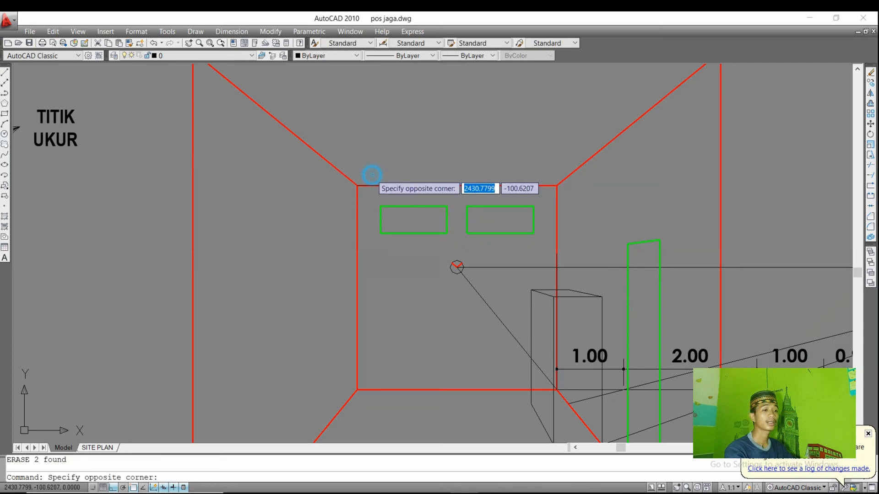
key("Escape")
left_click(297, 137)
left_click(319, 131)
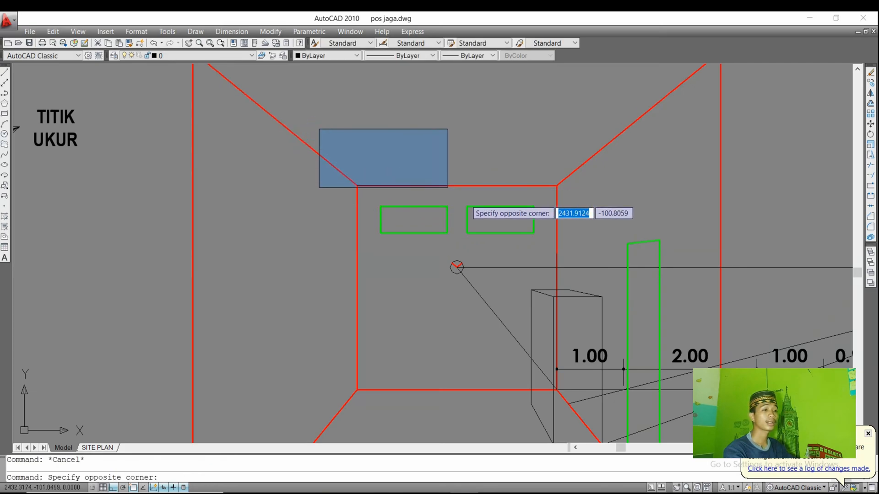
left_click(449, 187)
key("Delete")
Compare the measuring-point construction of the labelled reference perspective with the measuring lines of the room perspective.
scroll(448, 179, "down", 6)
scroll(453, 181, "up", 3)
middle_click_drag(330, 210, 557, 196)
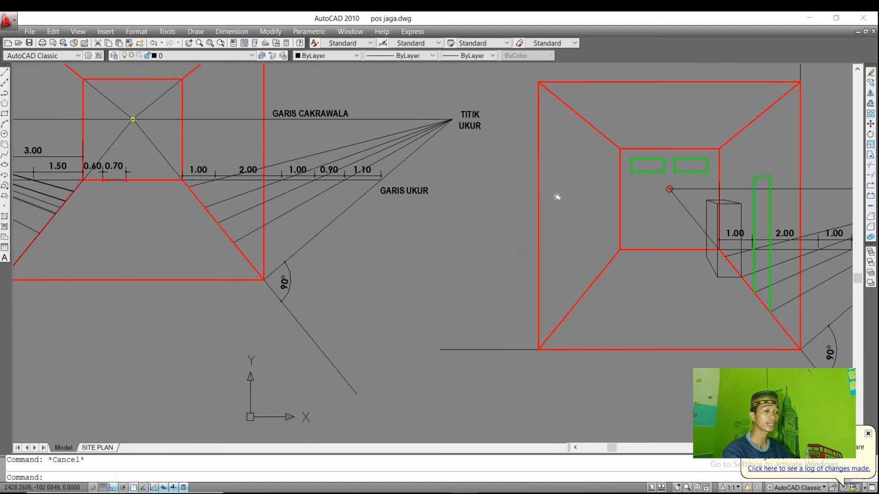
scroll(476, 179, "down", 5)
scroll(479, 174, "up", 2)
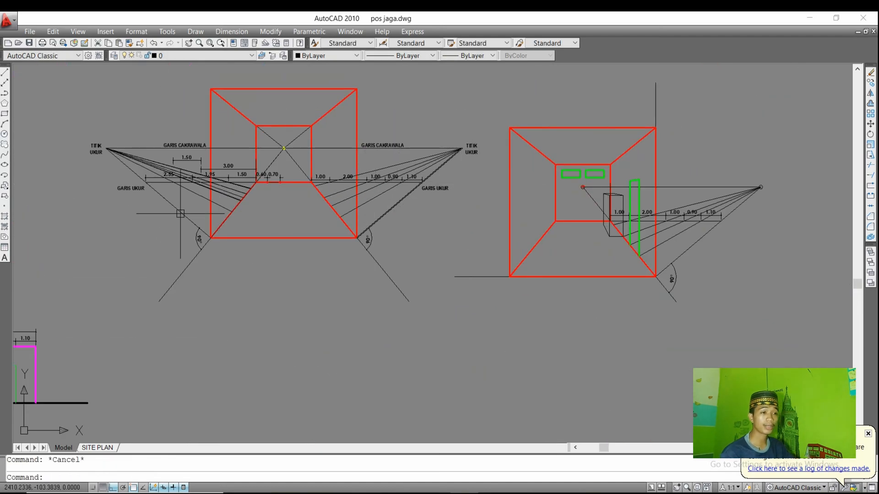
mouse_move(348, 210)
middle_mouse_down()
mouse_move(518, 206)
mouse_move(490, 228)
middle_mouse_up()
scroll(519, 206, "down", 2)
scroll(238, 238, "up", 3)
scroll(238, 237, "down", 4)
scroll(553, 196, "up", 5)
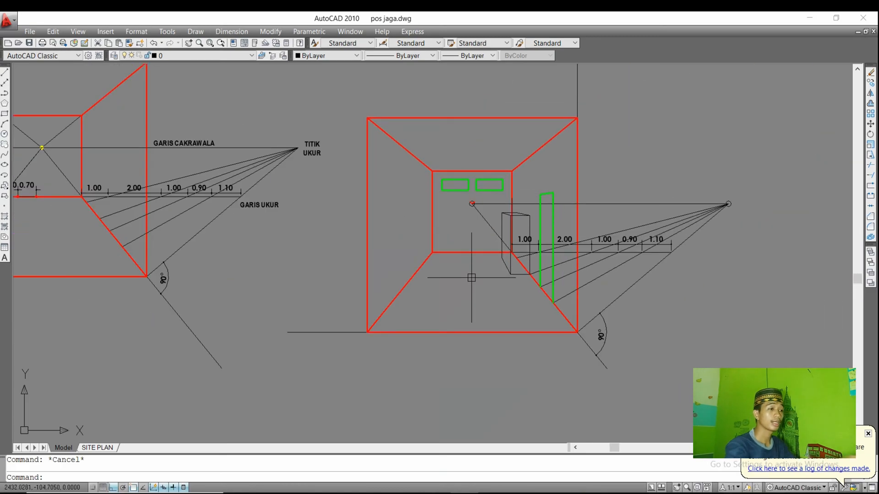
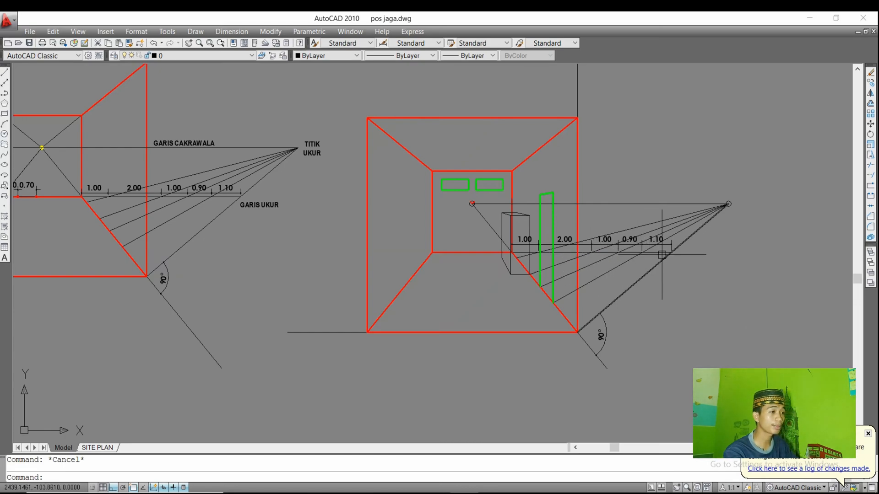
left_click(657, 255)
key("Escape")
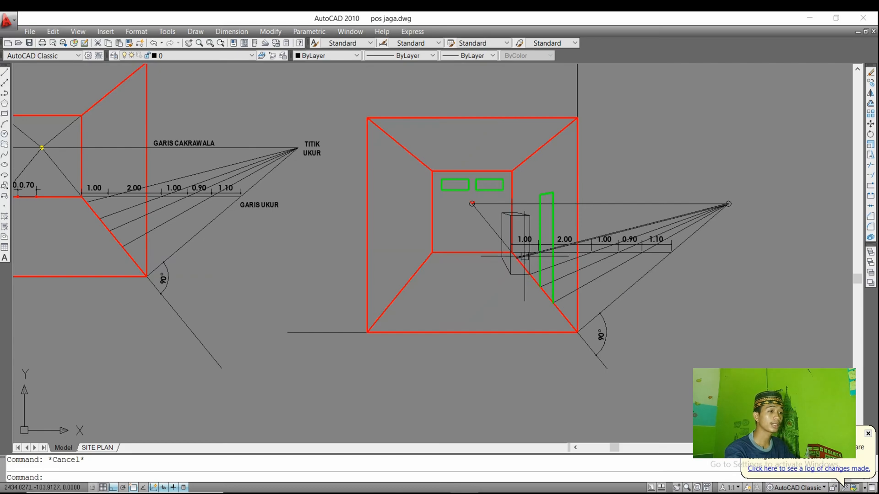
left_click(624, 202)
key("Escape")
Move the entire room perspective with its measuring lines horizontally away from the labelled reference perspective.
scroll(587, 215, "down", 5)
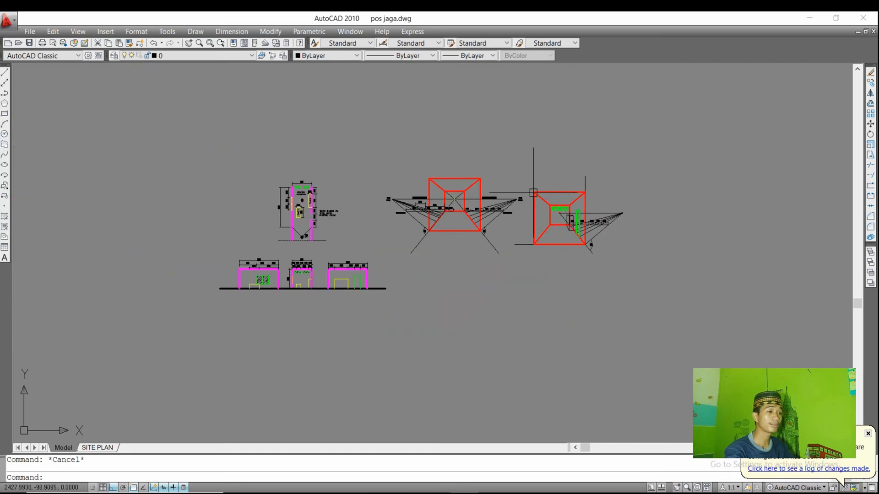
scroll(640, 221, "up", 3)
left_click(427, 139)
left_click(403, 114)
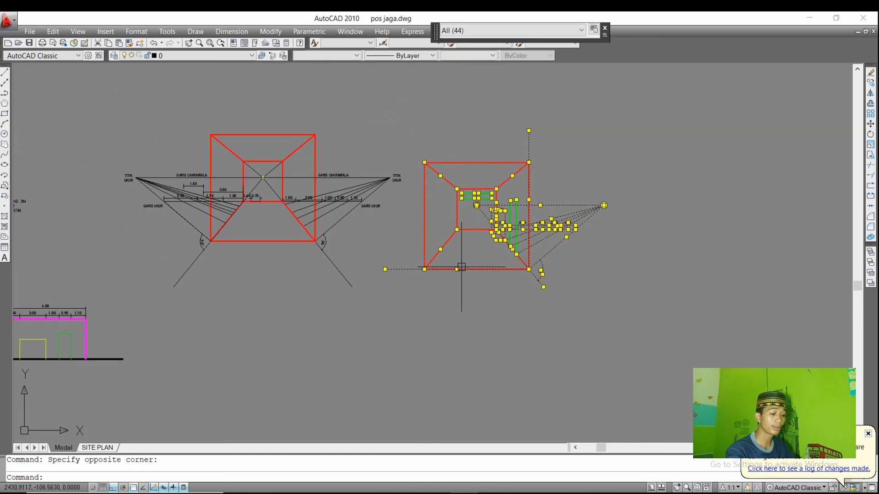
type("m")
key("Return")
left_click(458, 324)
left_click(622, 321)
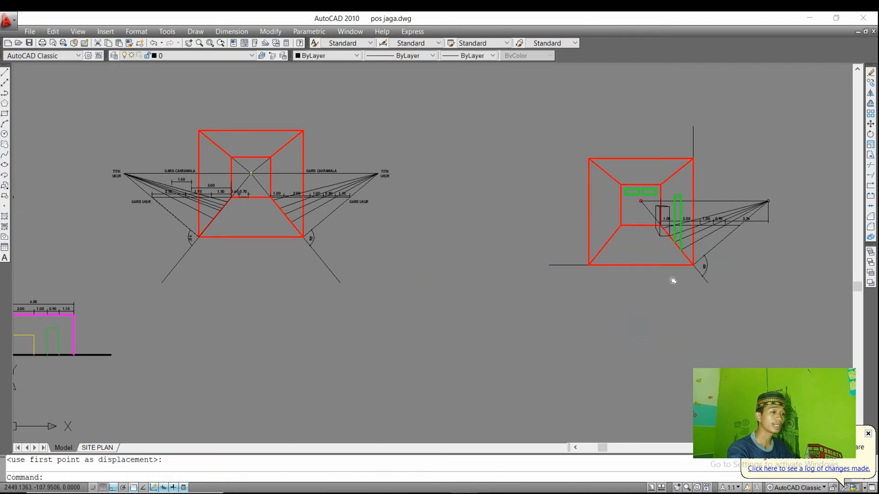
Mirror the horizon line and the right floor-edge diagonal to the left about the room's vertical centreline, keeping the originals.
middle_click_drag(692, 240, 451, 214)
scroll(451, 214, "up", 3)
left_click(348, 145)
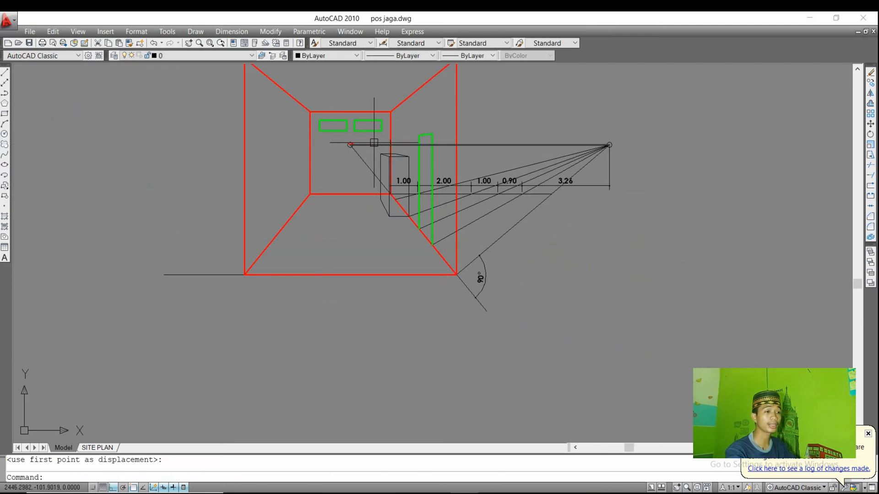
left_click(364, 160)
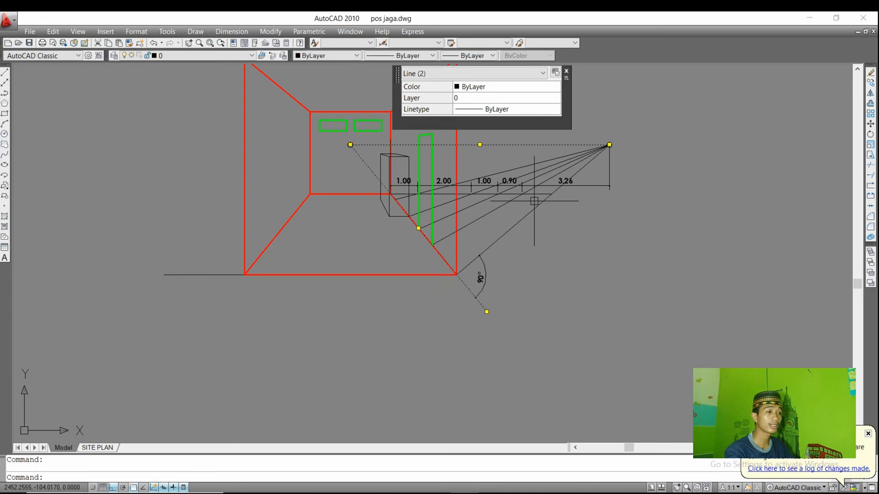
key("Escape")
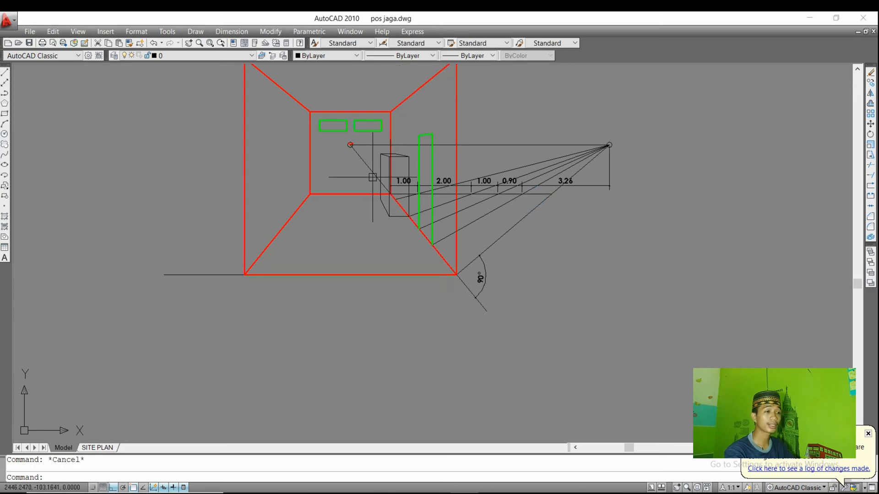
left_click(367, 144)
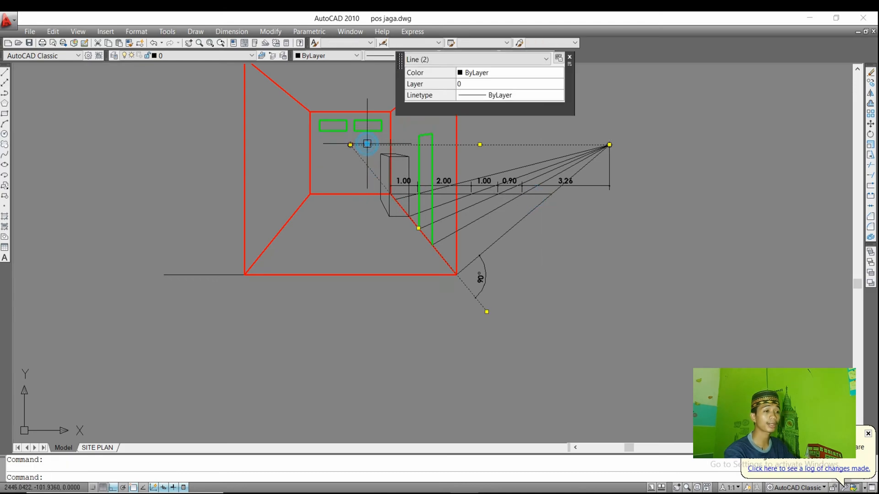
key("Return")
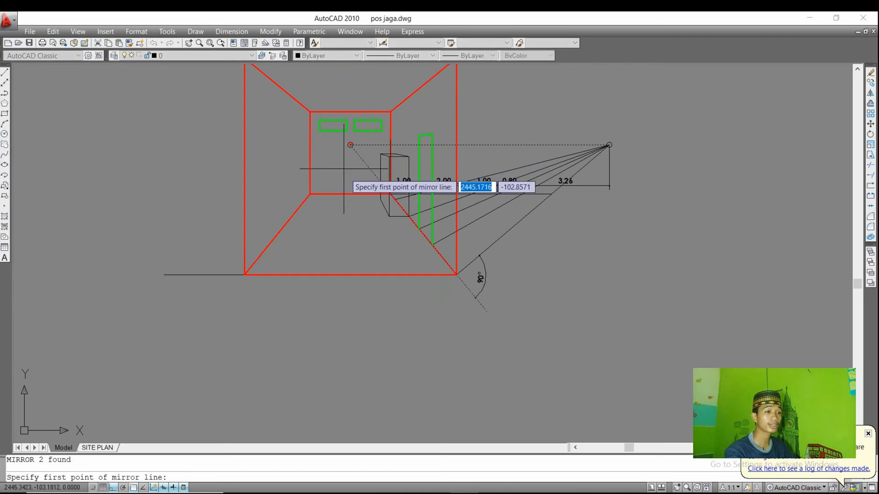
left_click(351, 195)
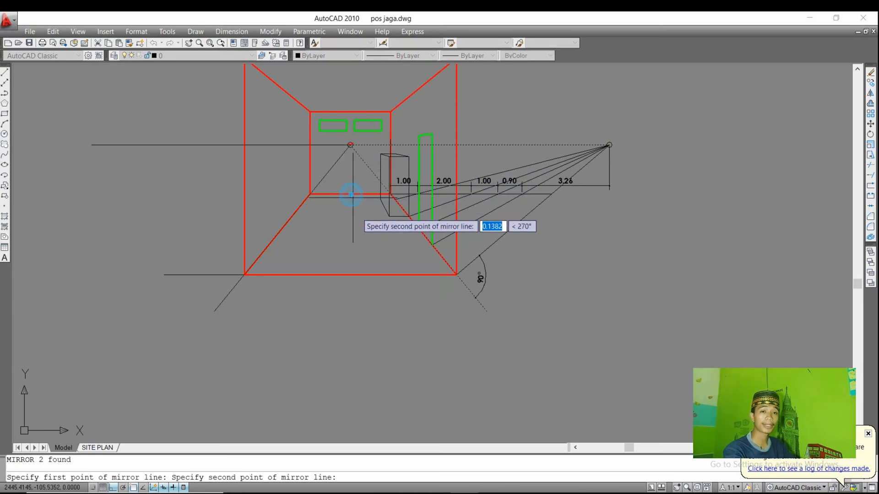
left_click(362, 313)
middle_click_drag(279, 234, 398, 239)
key("Escape")
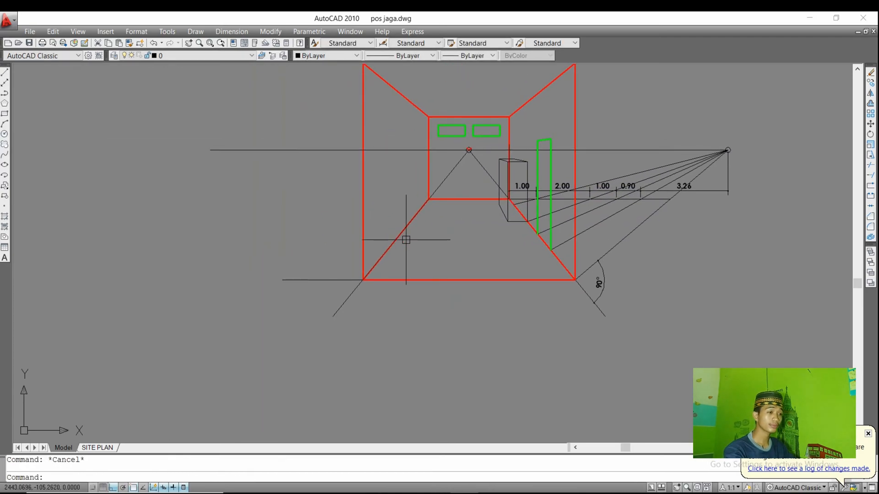
Mirror the line joining the right measuring point to the room's lower-right corner about the vertical centreline, keeping the original.
key("Return")
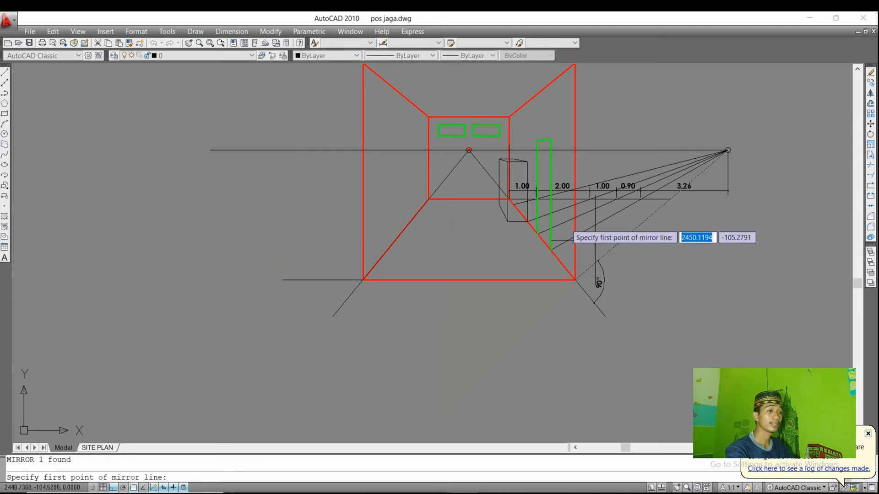
left_click(473, 280)
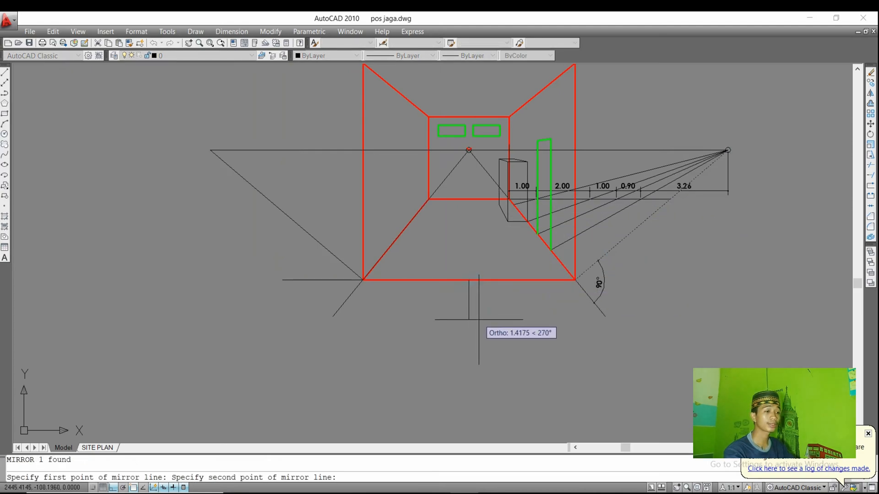
left_click(473, 314)
key("Return")
scroll(687, 143, "down", 2)
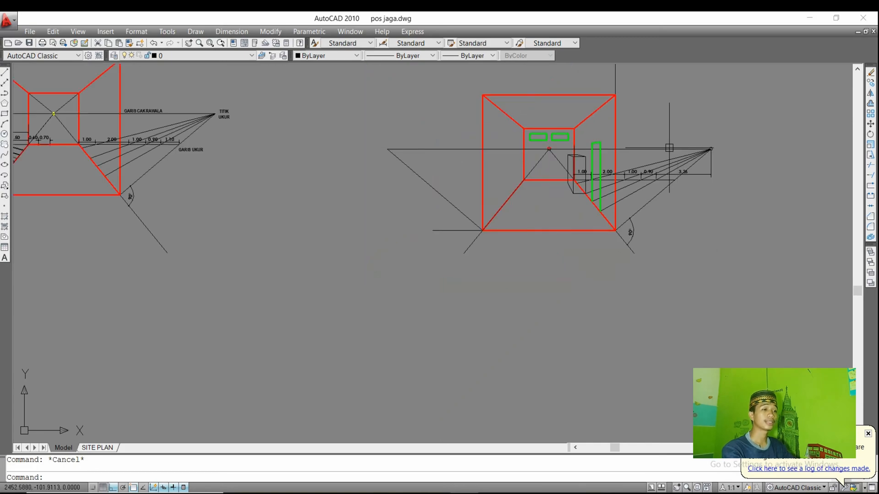
middle_click_drag(367, 153, 473, 168)
scroll(615, 181, "up", 2)
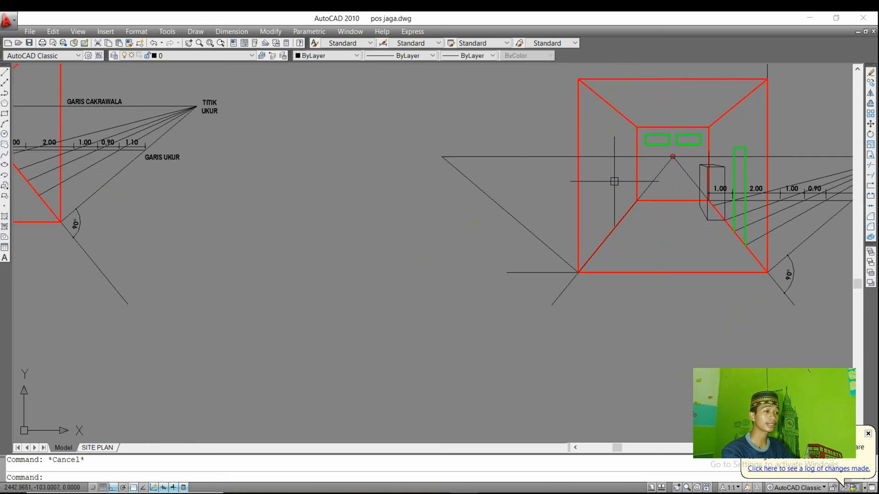
Draw the left measuring line horizontally outward from the back wall's lower-left corner in consecutive segments of 1.5, 1.95 and 2.55, following the left-wall elevation.
type("l")
key("Return")
scroll(284, 188, "down", 3)
scroll(362, 133, "up", 4)
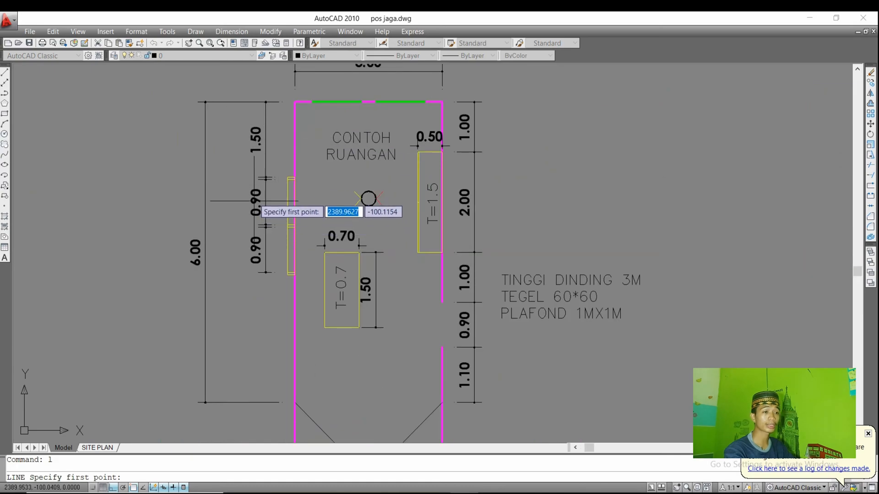
scroll(281, 196, "down", 3)
scroll(279, 293, "up", 5)
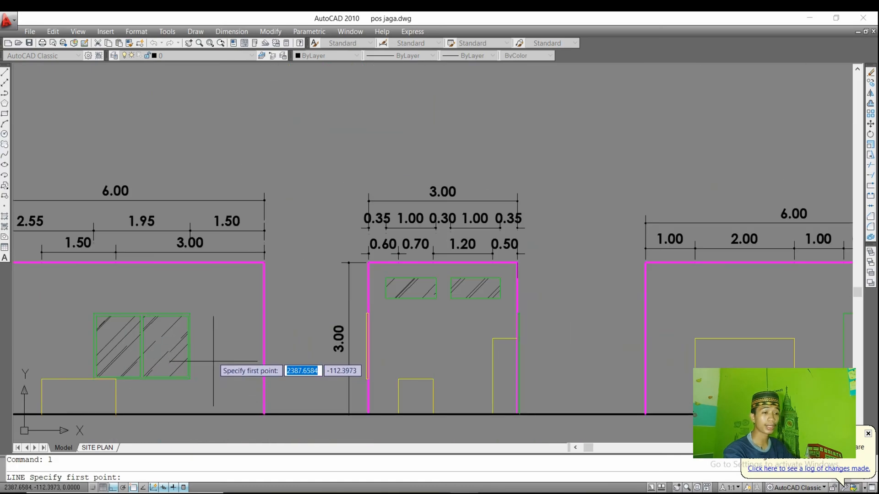
middle_click_drag(360, 251, 471, 251)
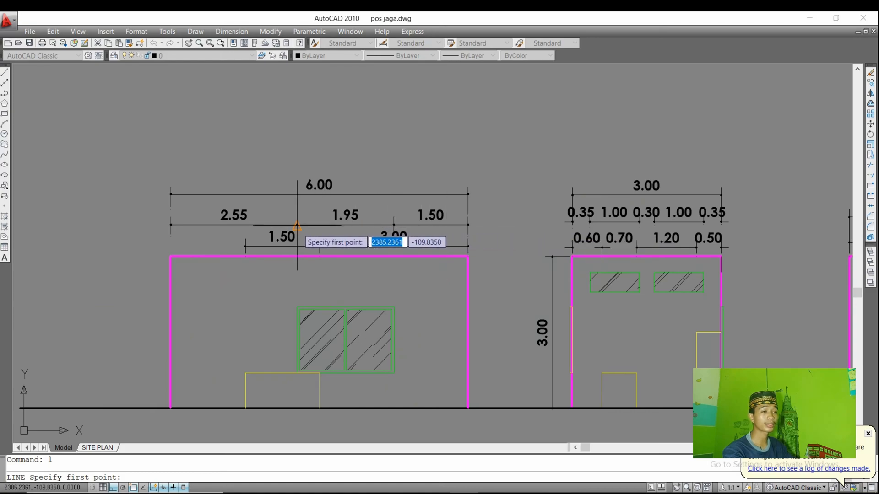
scroll(231, 219, "down", 6)
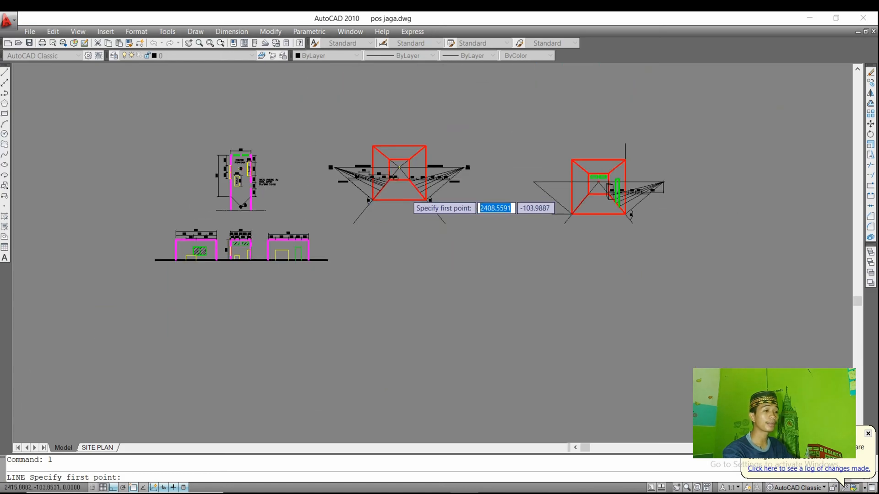
scroll(560, 194, "up", 6)
left_click(681, 193)
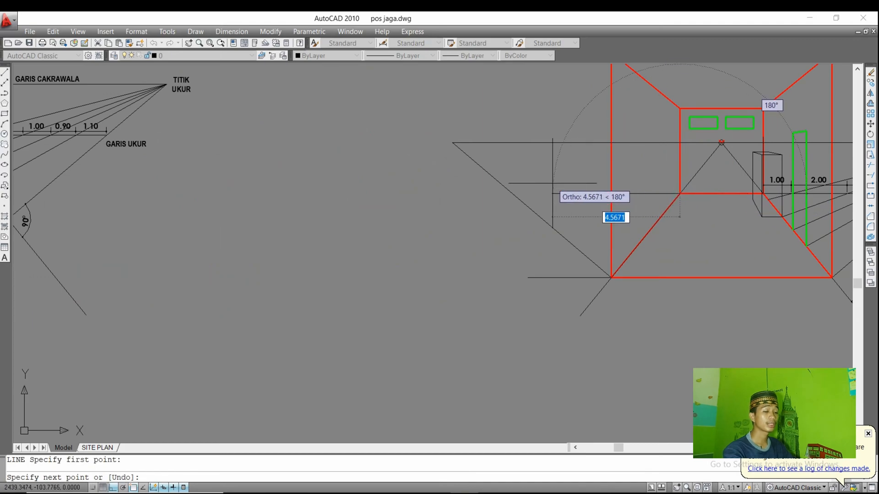
type("1.5")
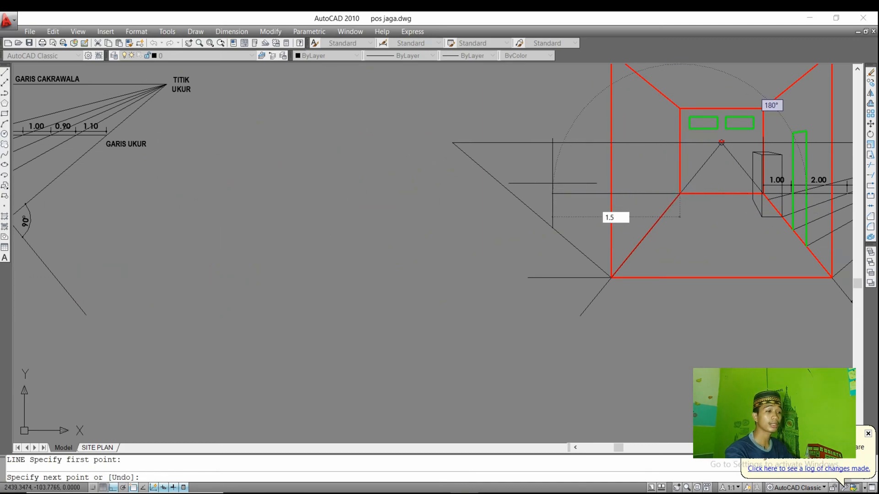
key("Return")
type("1.")
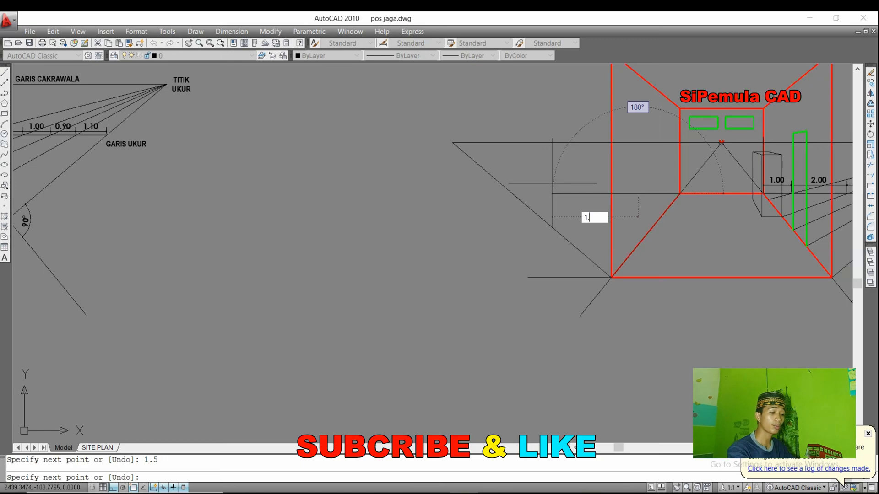
type("95")
key("Return")
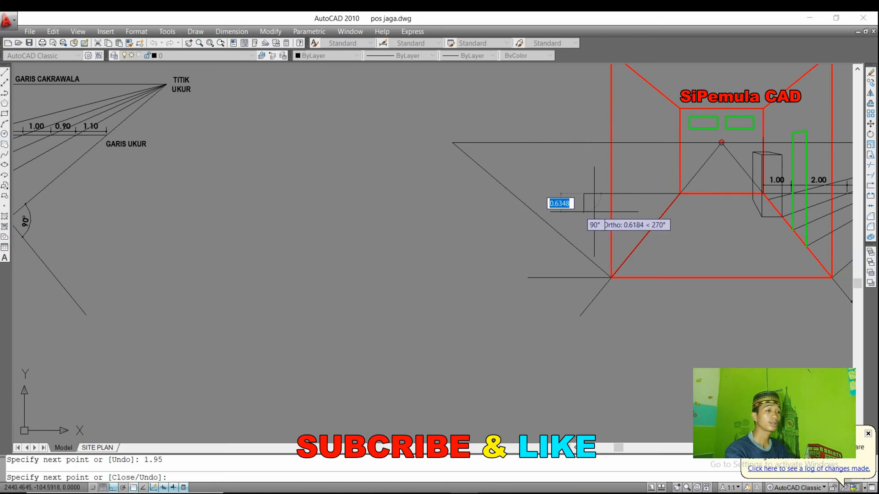
type("2.55")
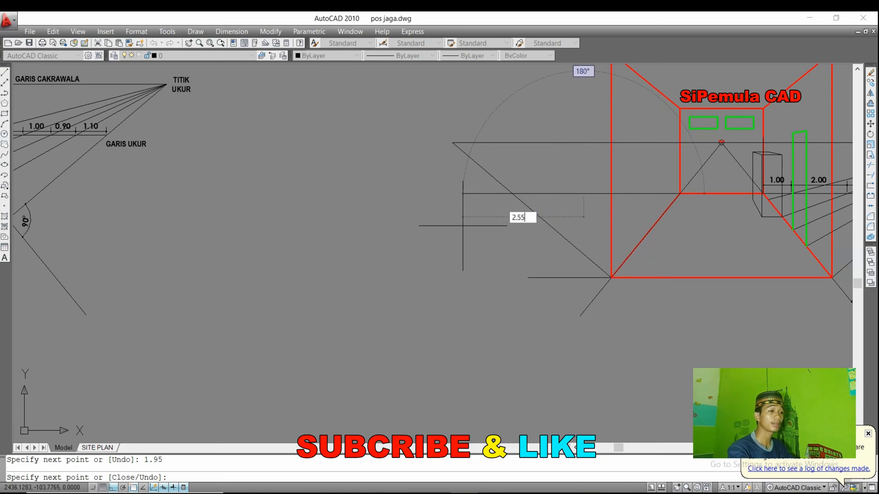
key("Return")
key("Escape")
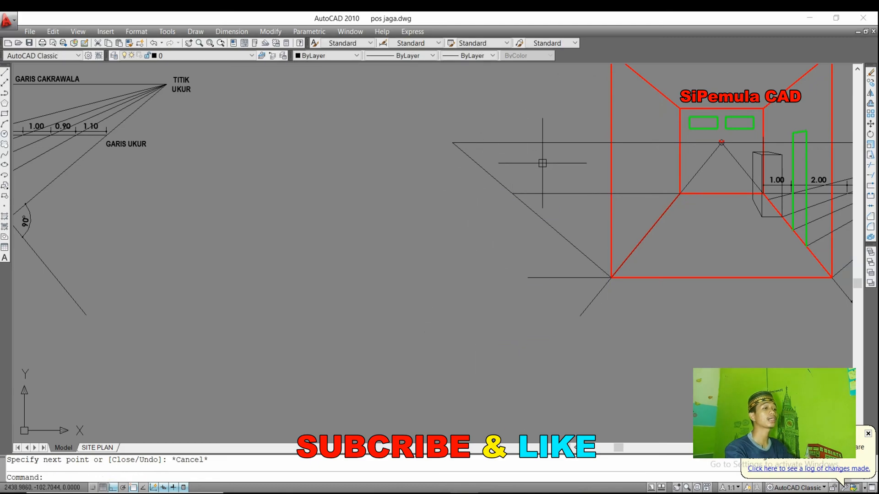
Connect the left measuring point with separate lines to the ends of the 1.5 and 1.95 segments on the left measuring line.
middle_click_drag(541, 163, 391, 187)
scroll(392, 188, "down", 2)
middle_click_drag(447, 214, 545, 214)
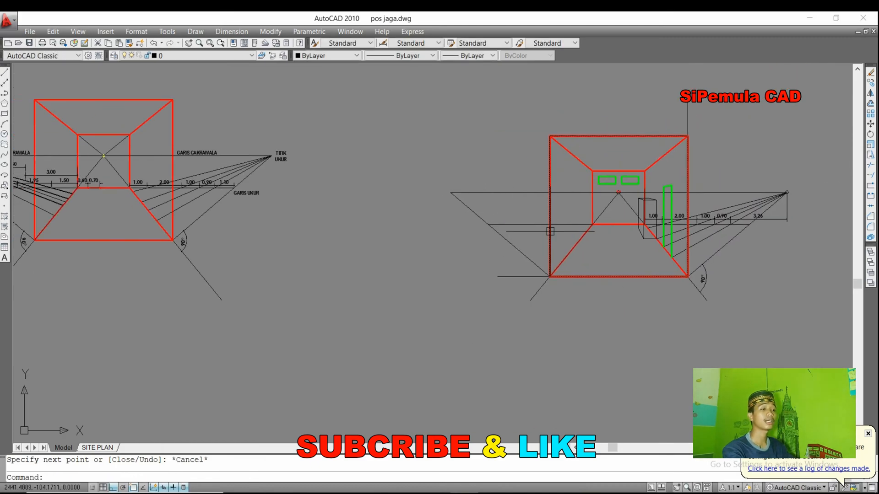
type("l")
key("Return")
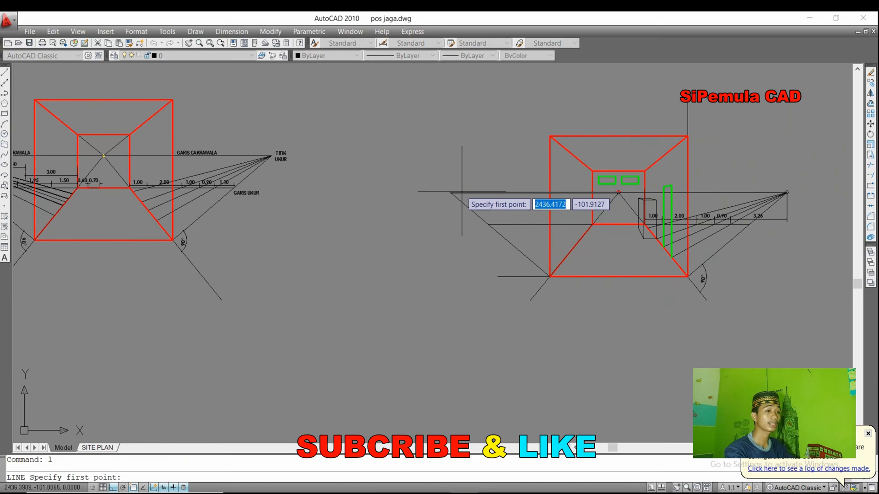
left_click(451, 192)
scroll(577, 228, "up", 2)
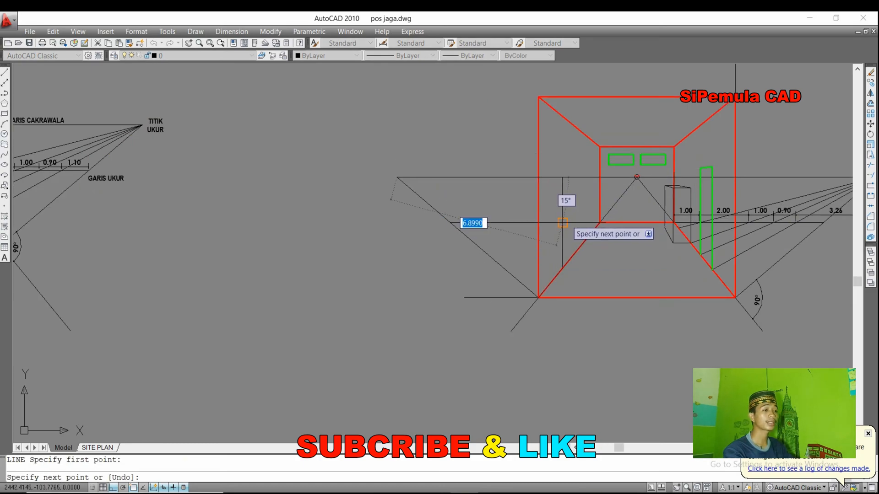
left_click(564, 223)
key("Escape")
key("Return")
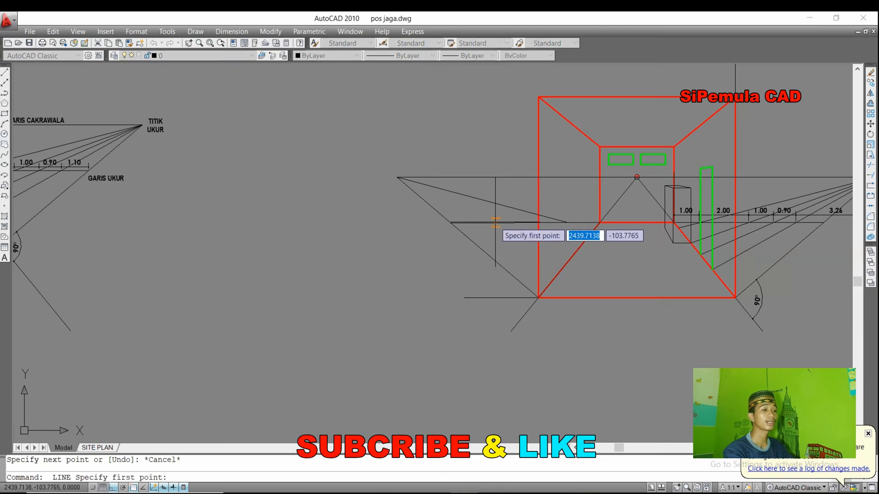
left_click(515, 223)
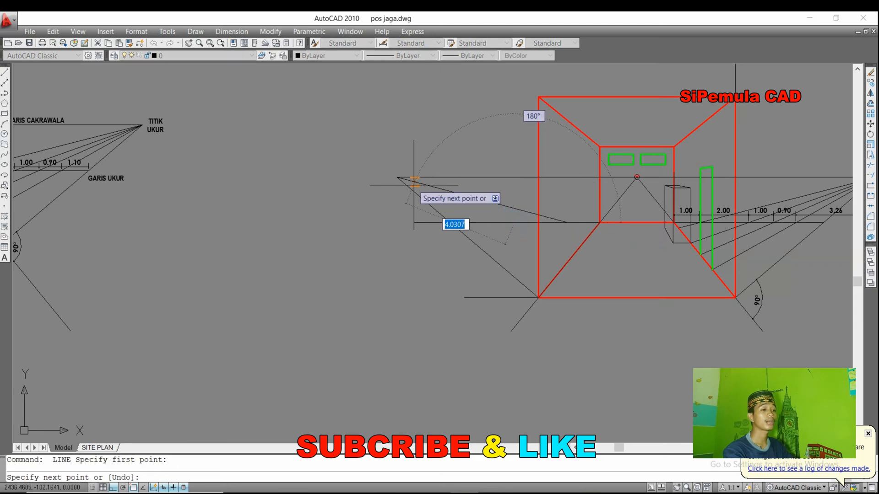